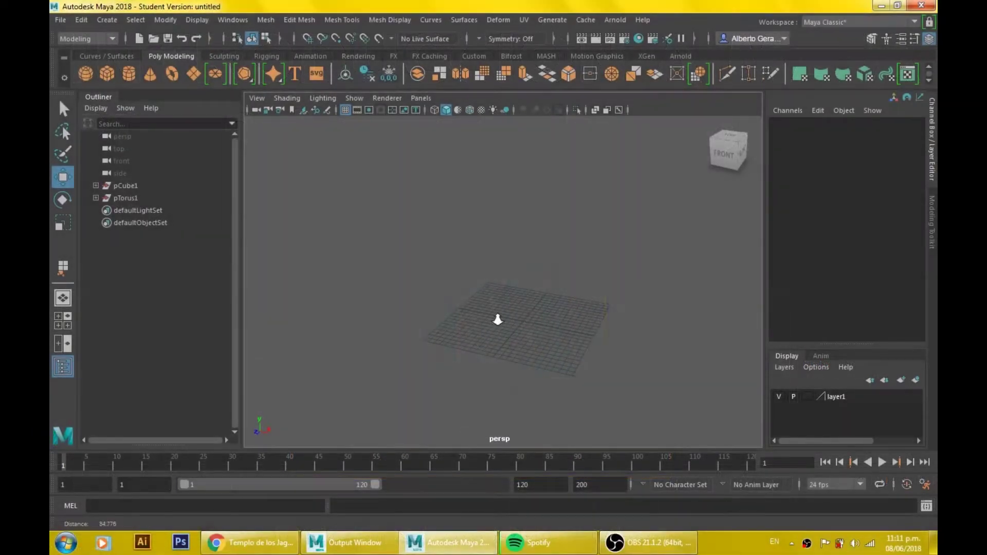
- Orbit and pan the view around the empty ground grid
alt+right_drag(498, 319, 590, 334)
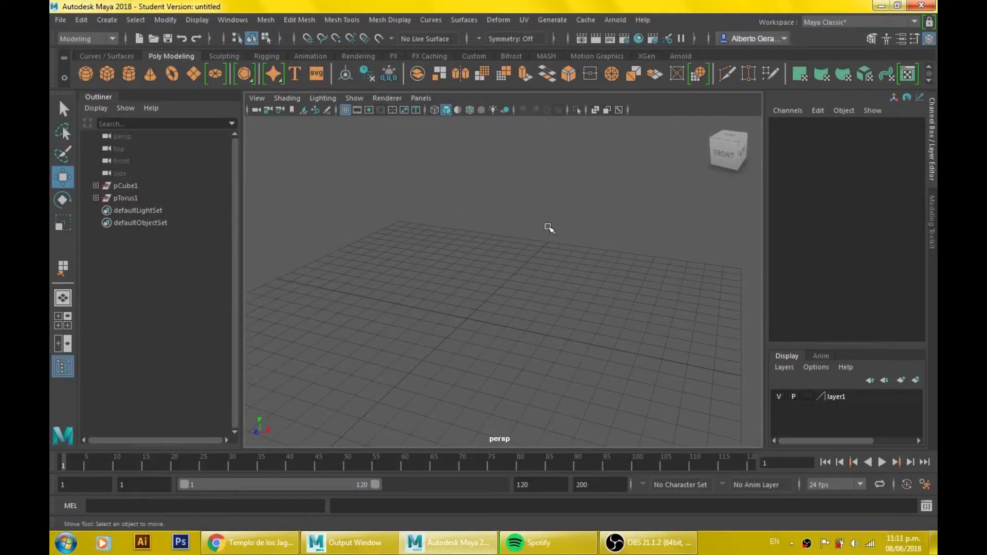
mouse_move(524, 313)
alt+mouse_down()
mouse_move(518, 302)
mouse_move(584, 269)
mouse_move(590, 292)
mouse_move(567, 296)
alt+mouse_up()
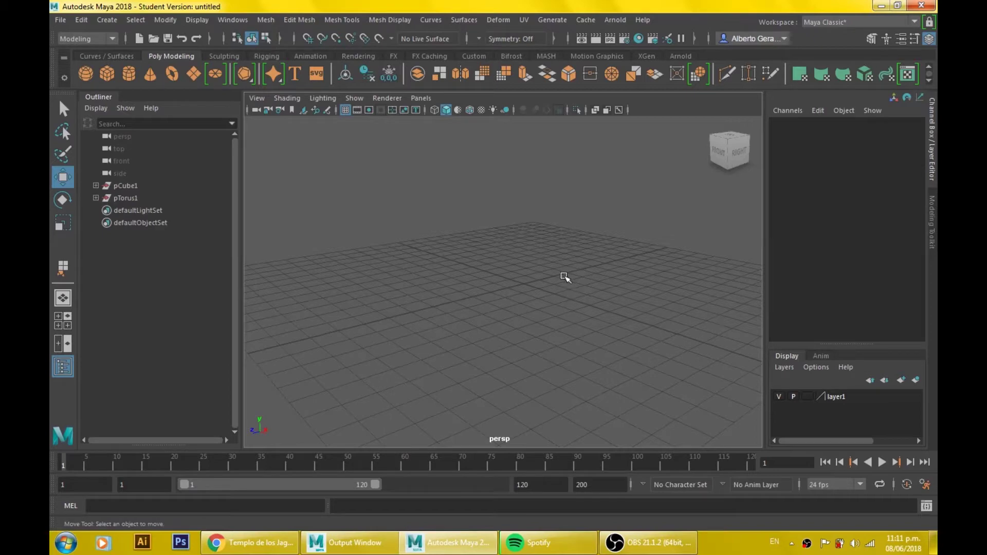
mouse_move(557, 332)
alt+mouse_down()
mouse_move(580, 335)
mouse_move(550, 326)
mouse_move(571, 342)
alt+mouse_up()
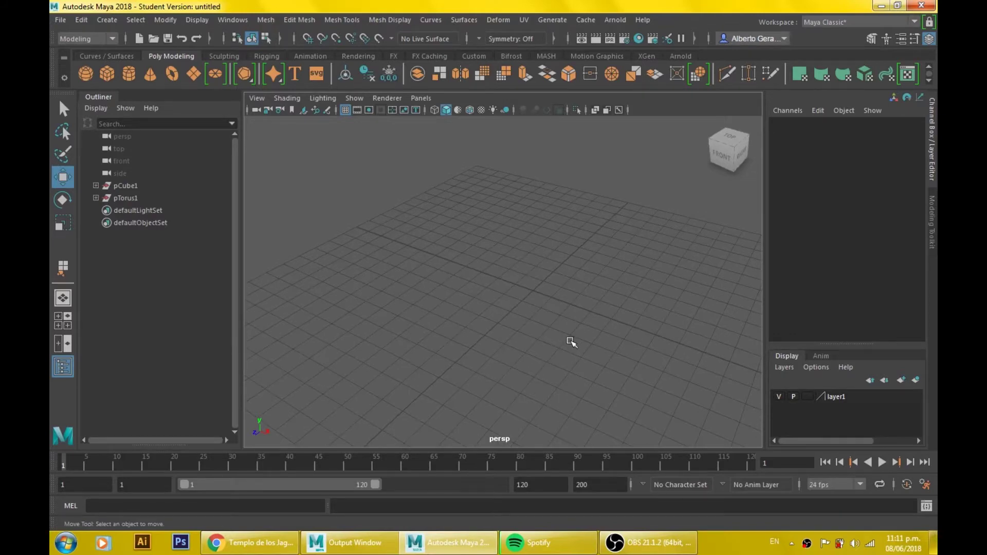
alt+drag(571, 342, 548, 322)
mouse_move(549, 322)
alt+middle_down()
mouse_move(442, 298)
mouse_move(565, 297)
mouse_move(606, 320)
mouse_move(514, 308)
alt+middle_up()
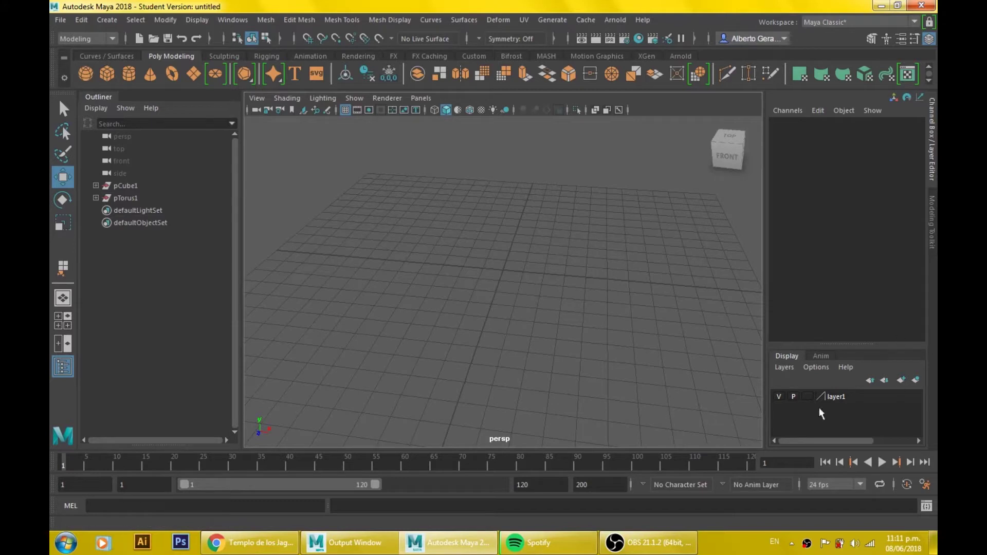
alt+middle_drag(571, 278, 472, 291)
mouse_move(473, 292)
alt+mouse_down()
mouse_move(440, 256)
mouse_move(449, 260)
alt+mouse_up()
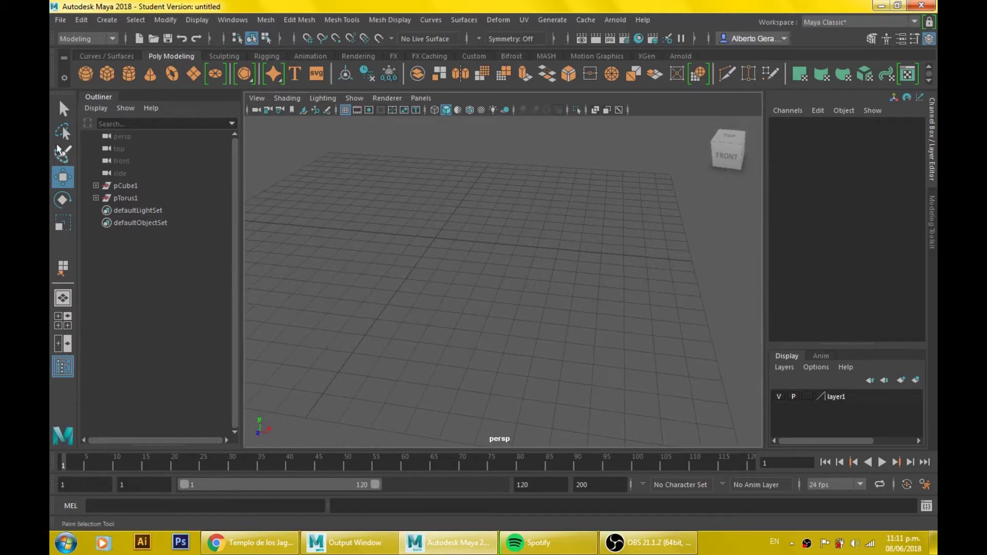
- Add a new polygon cube, pCube2, to the scene
click(107, 76)
alt+right_drag(463, 242, 584, 247)
alt+drag(435, 248, 562, 305)
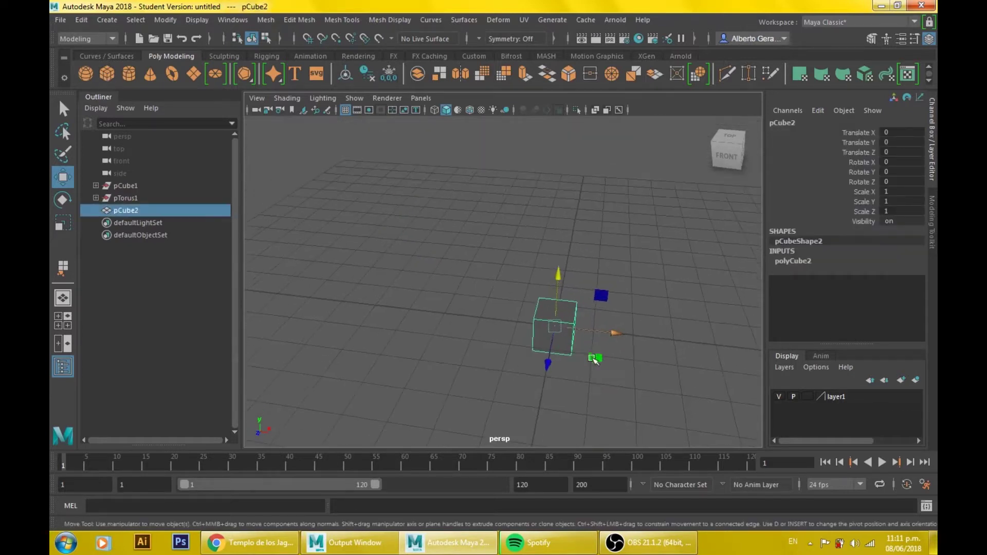
scroll(561, 305, up, 2)
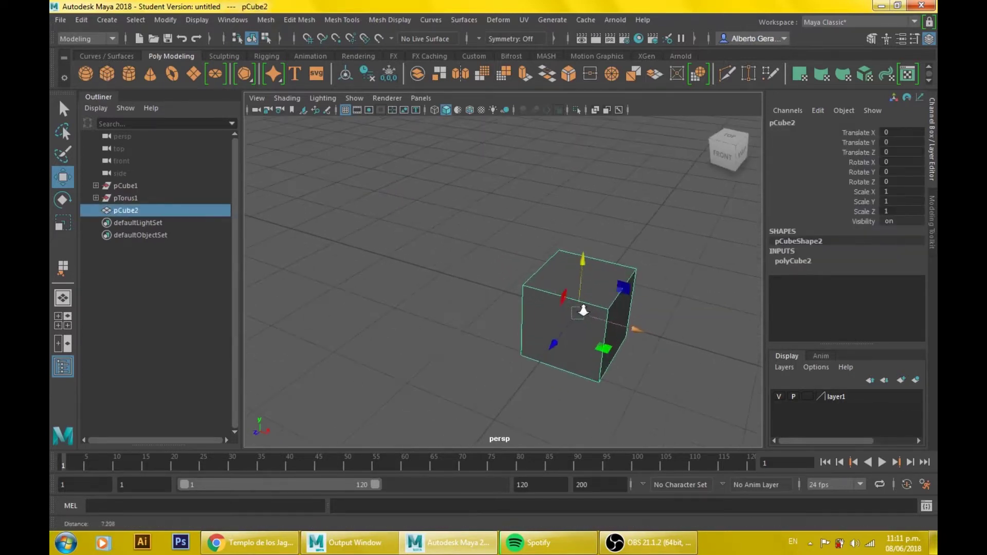
scroll(586, 309, up, 2)
scroll(615, 289, up, 2)
alt+drag(661, 275, 652, 273)
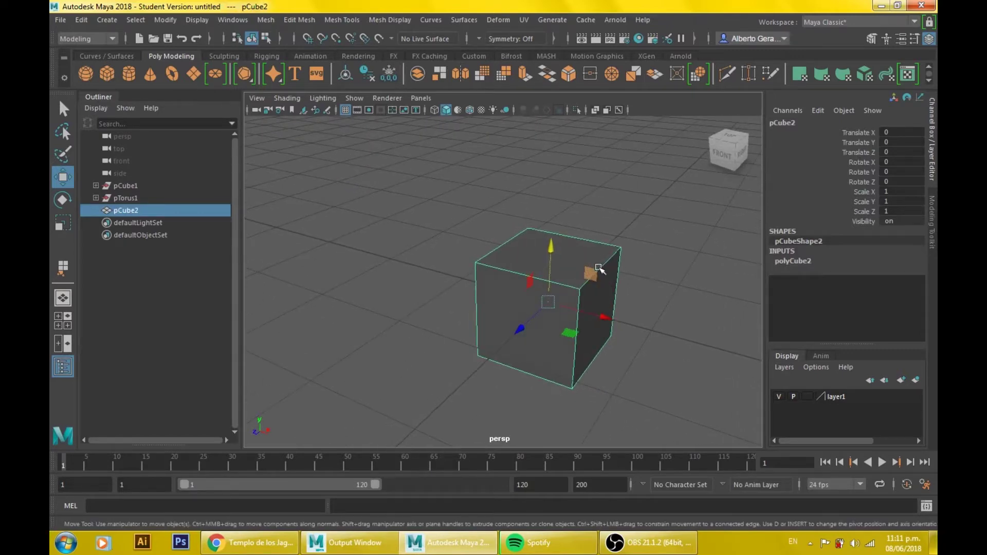
- Flatten pCube2 into a thin slab with Scale Y 0.134 and view it from the top
key(r)
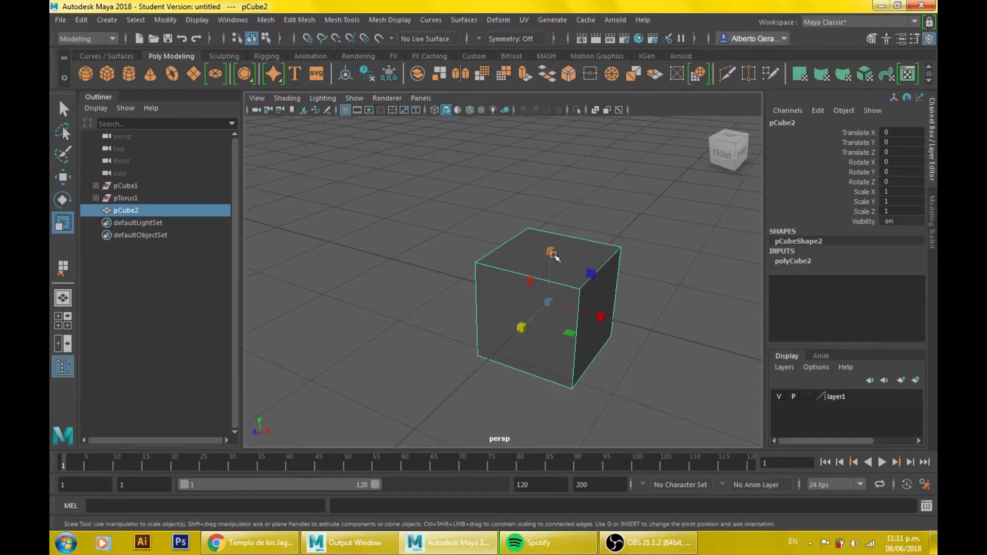
drag(553, 253, 546, 301)
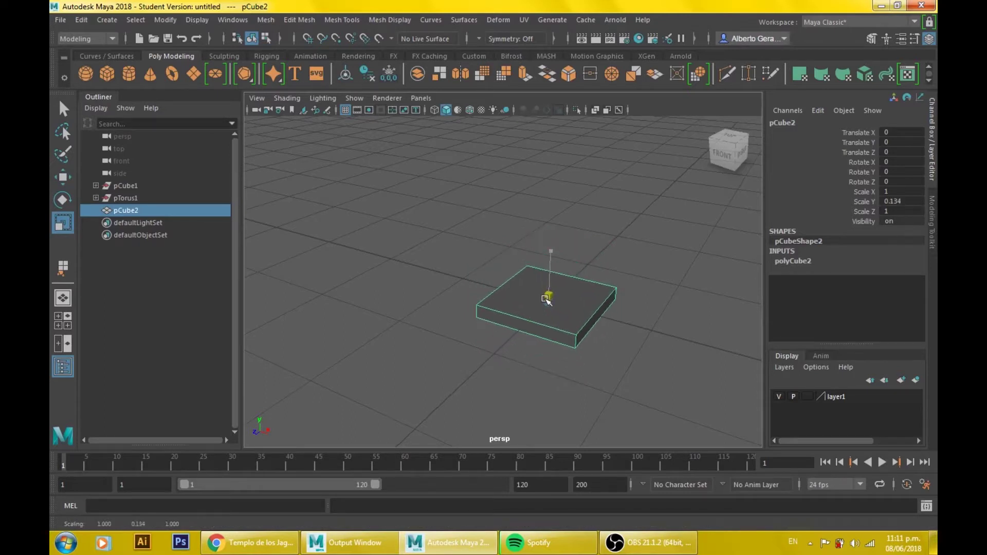
alt+drag(547, 301, 665, 346)
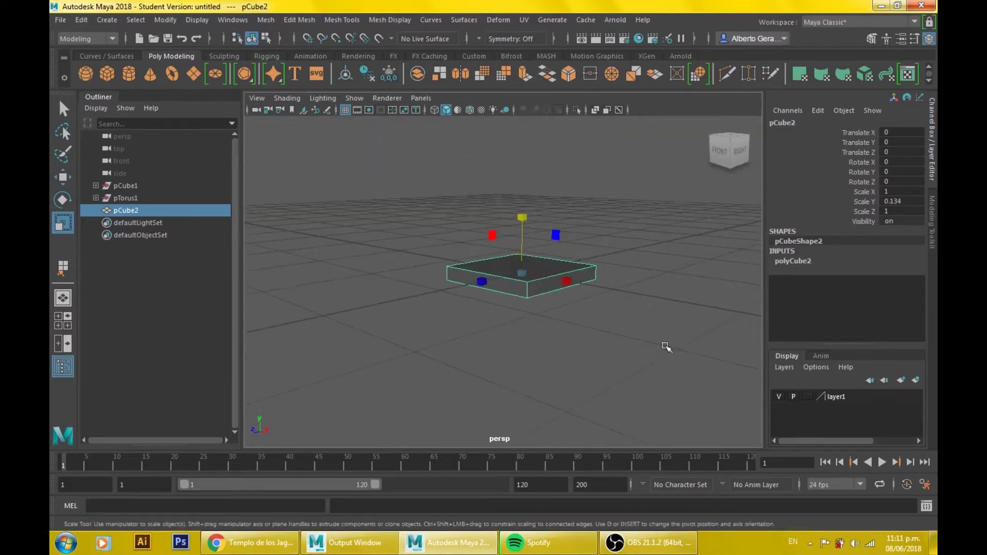
scroll(617, 337, up, 5)
mouse_move(578, 329)
alt+mouse_down()
mouse_move(524, 319)
mouse_move(599, 239)
alt+mouse_up()
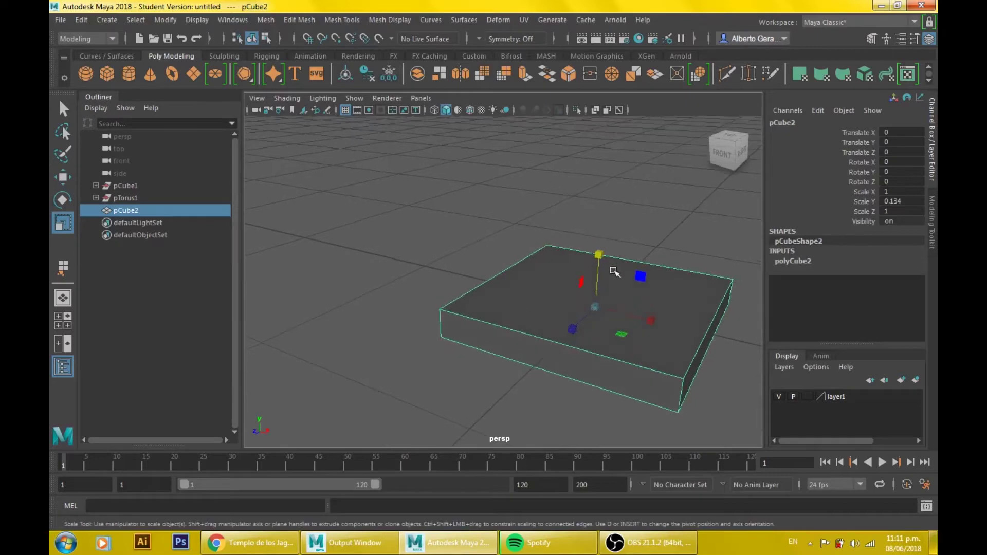
key(space)
key(space)
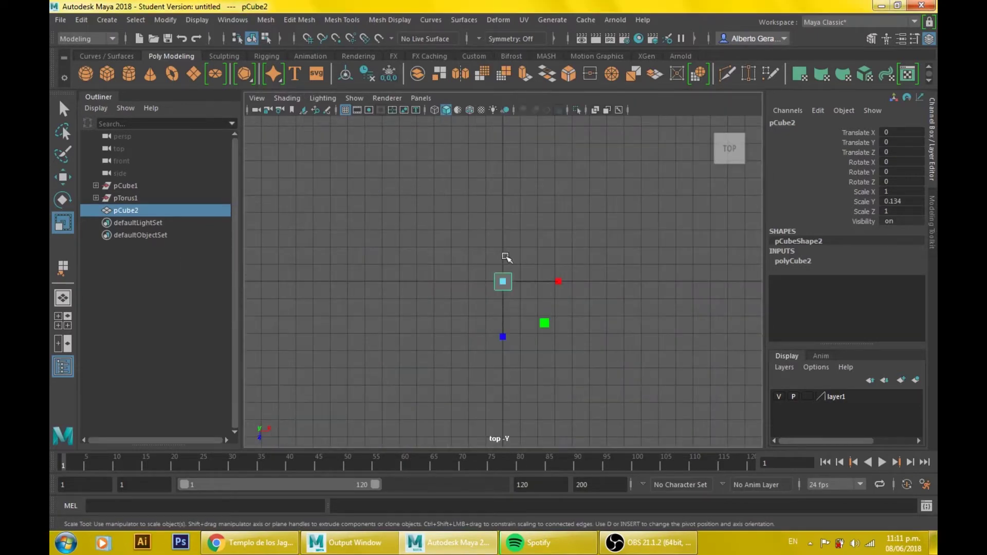
- Frame the slab and insert two edge loops near each of its right and left sides
key(f)
right_click(483, 143)
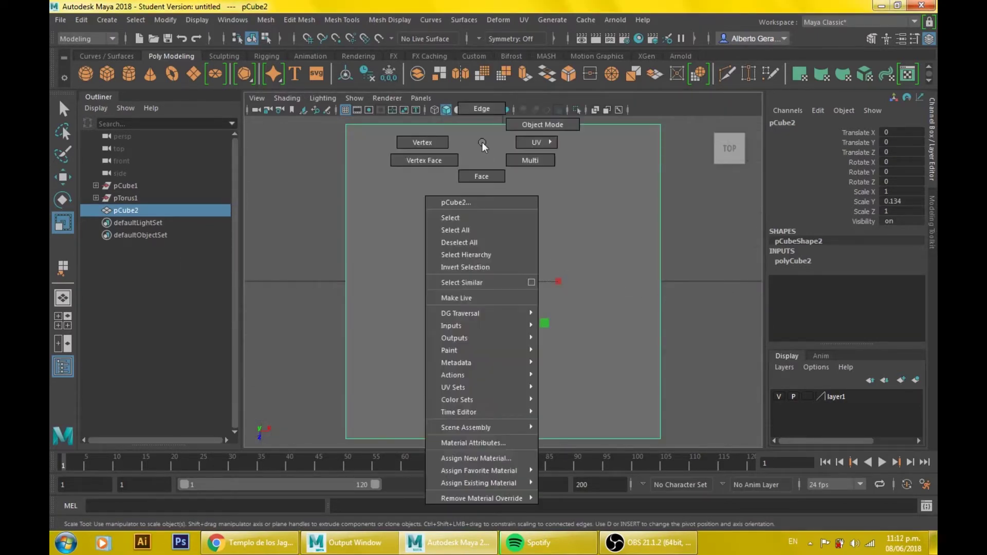
click(482, 142)
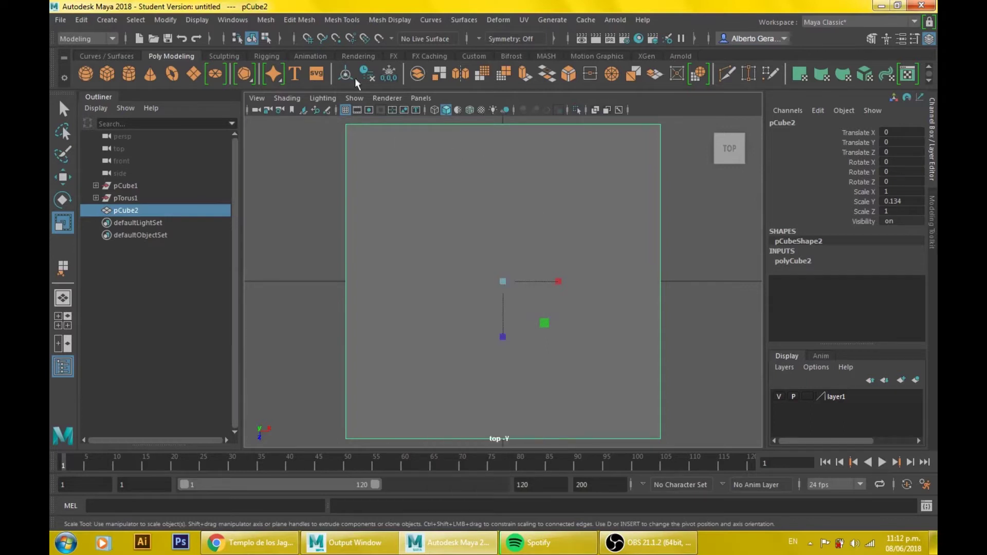
click(338, 19)
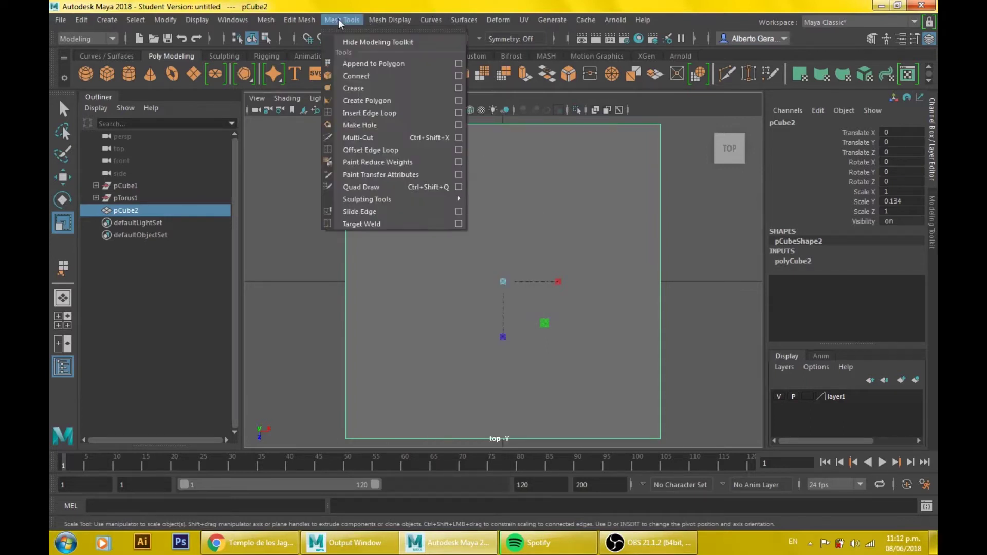
click(394, 114)
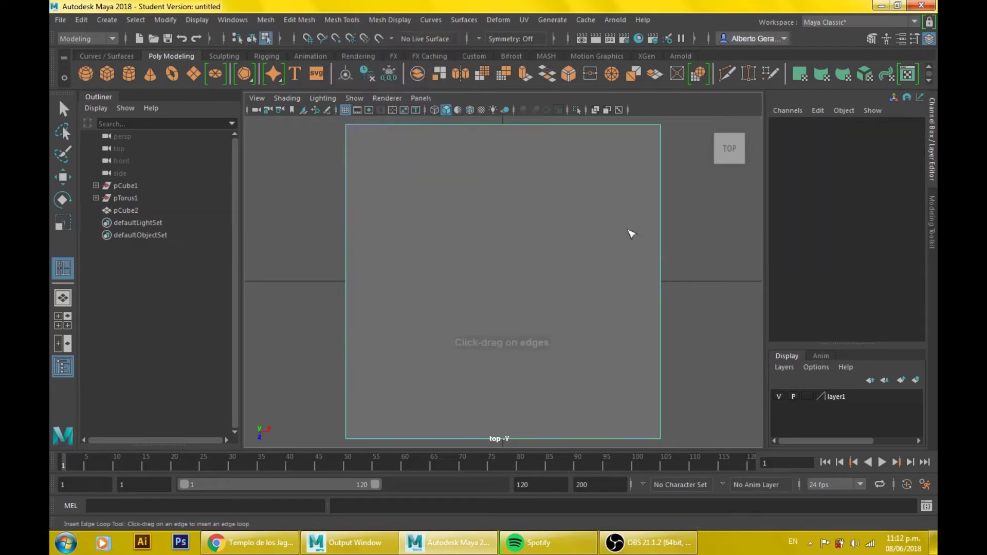
click(629, 125)
drag(609, 125, 595, 126)
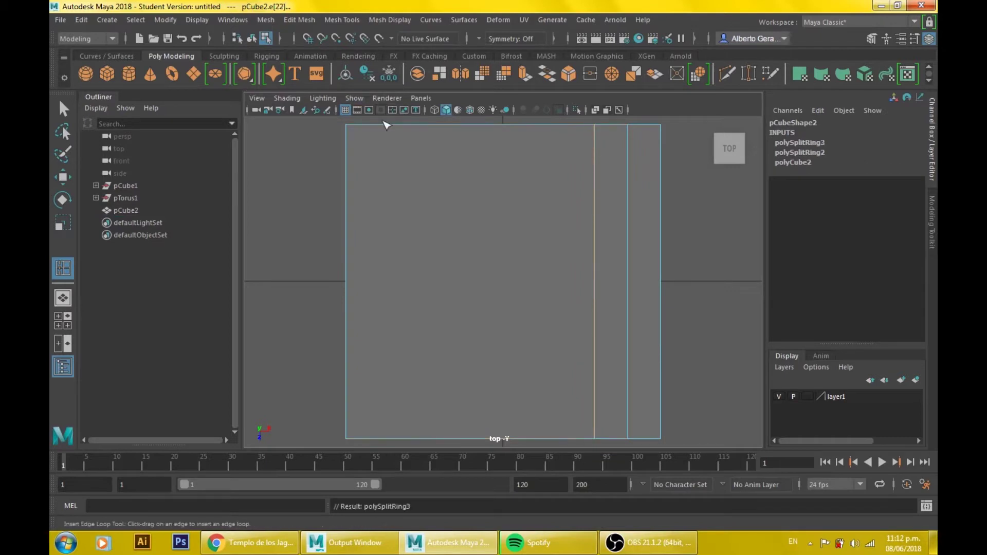
drag(372, 125, 416, 128)
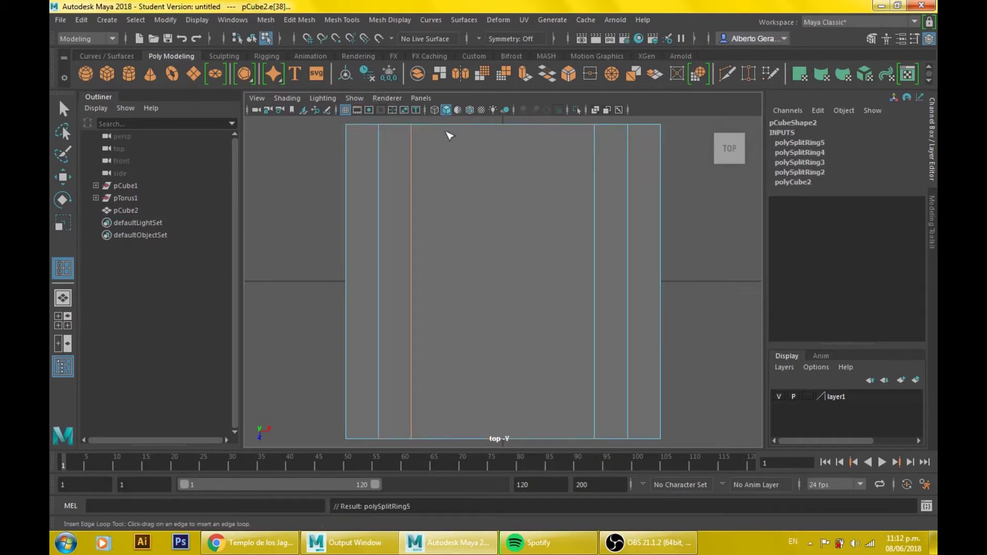
- Add two horizontal edge loops near both the top and bottom edges of the slab
drag(595, 156, 596, 155)
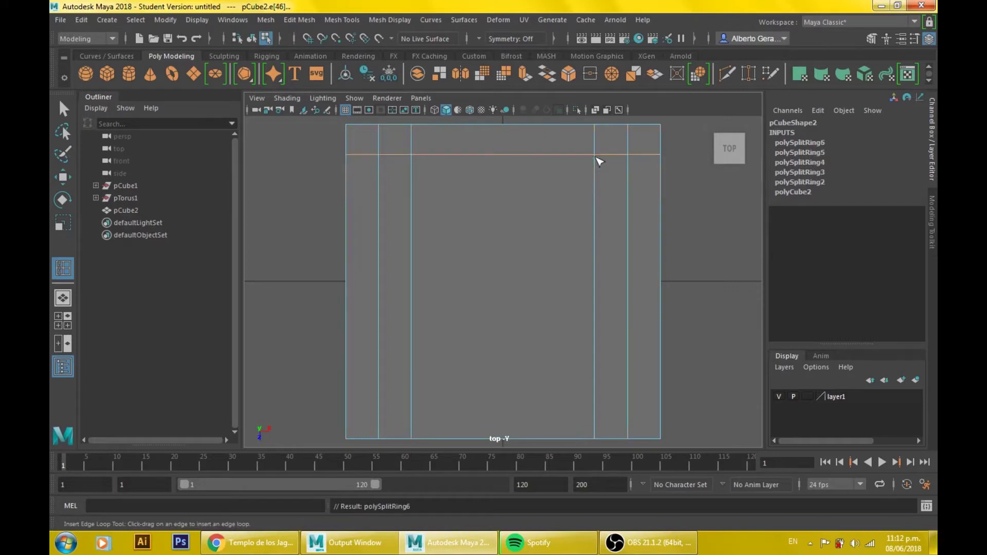
drag(596, 191, 597, 186)
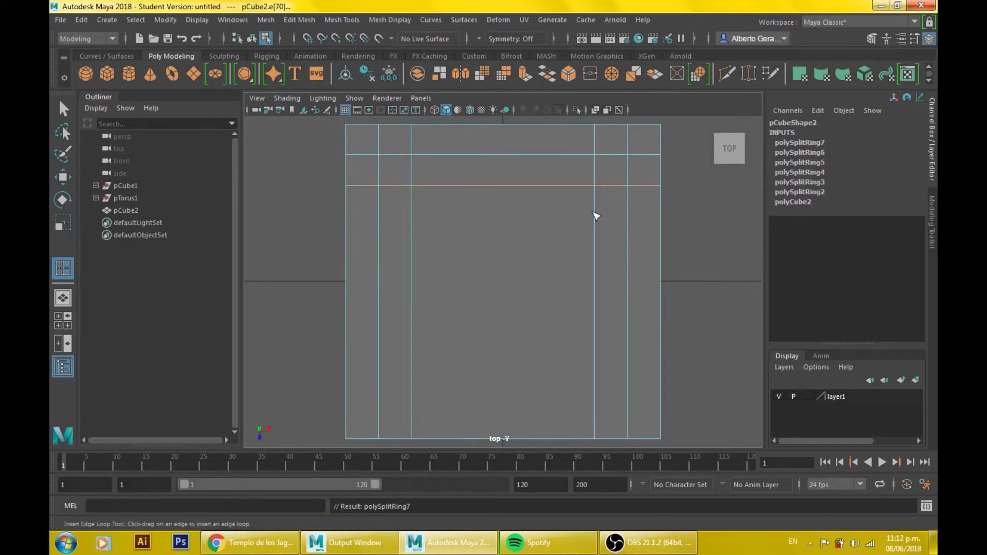
click(598, 409)
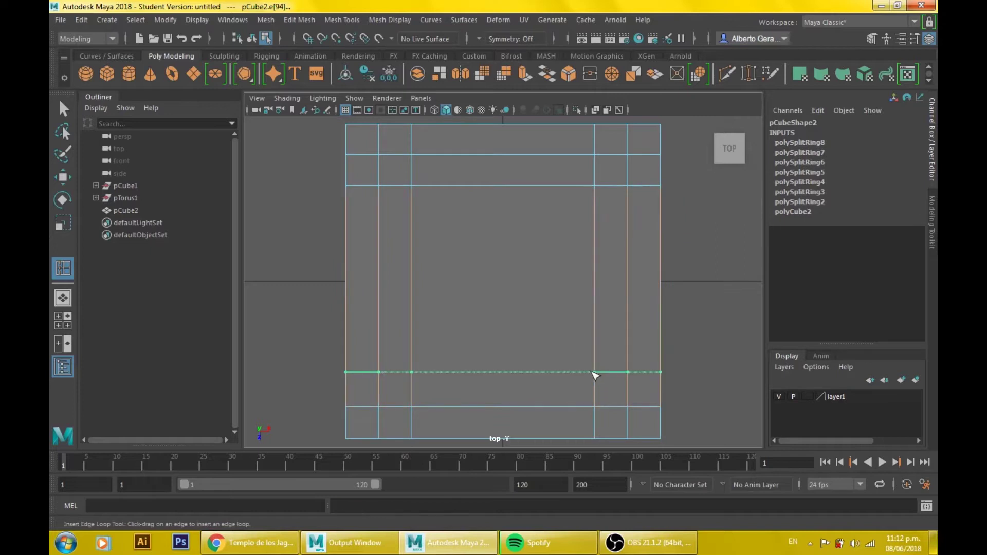
click(595, 375)
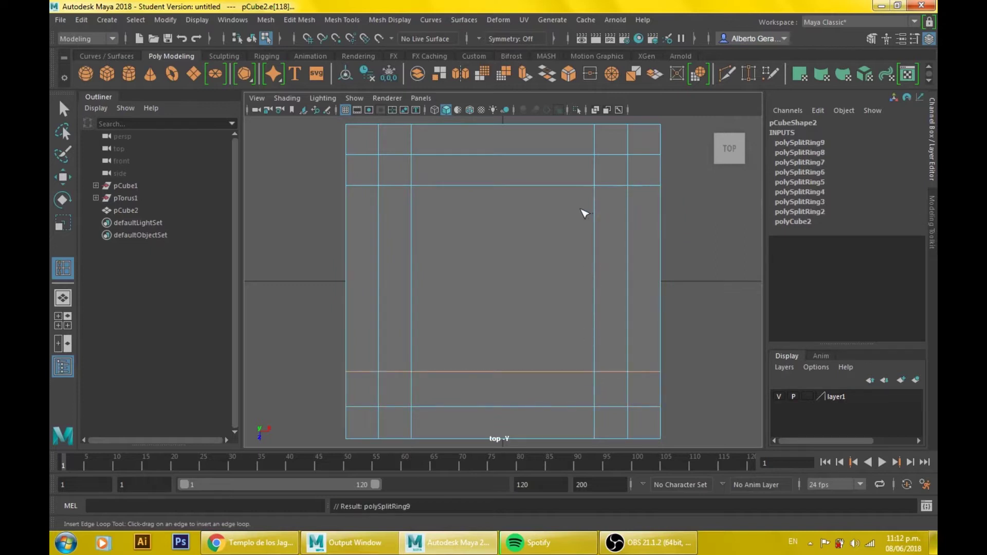
key(q)
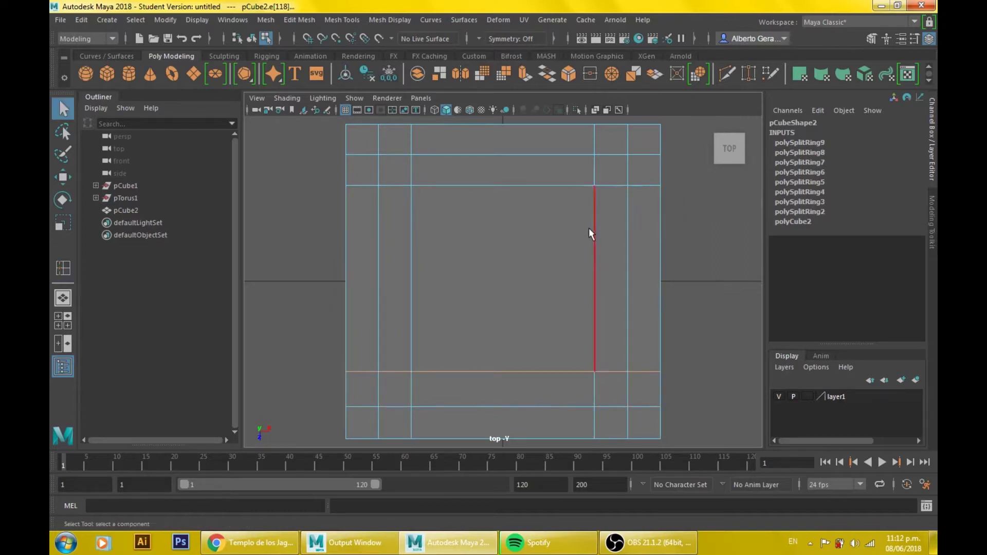
- Return to the perspective view in face mode and tumble under the slab
key(space)
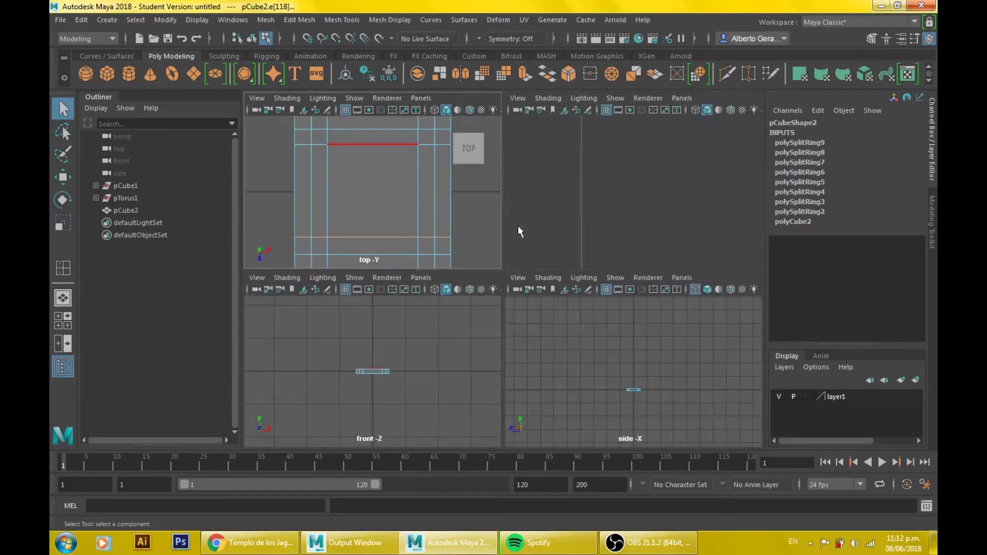
key(space)
mouse_move(668, 291)
alt+mouse_down()
mouse_move(622, 292)
mouse_move(628, 209)
alt+mouse_up()
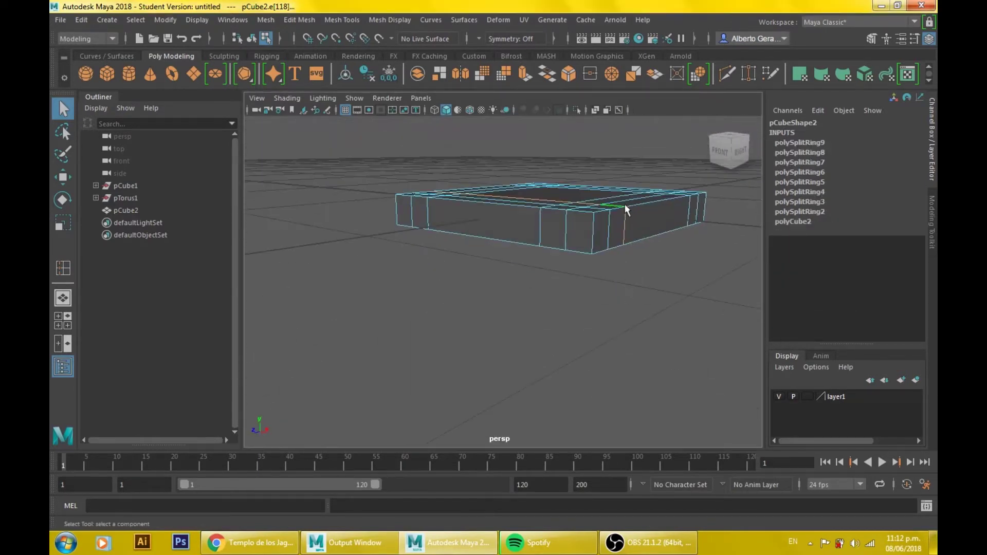
right_drag(598, 162, 605, 192)
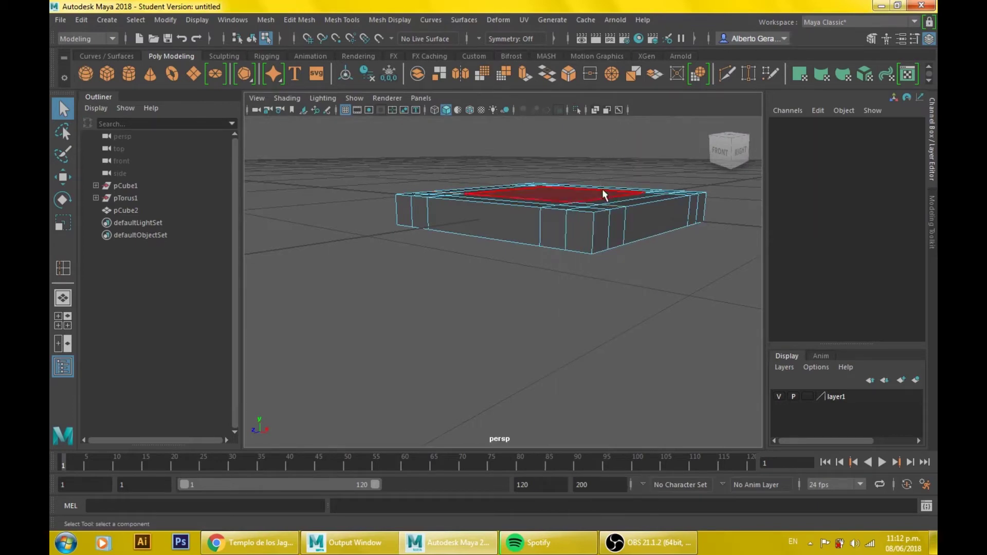
drag(740, 267, 356, 92)
mouse_move(320, 131)
alt+mouse_down()
mouse_move(508, 150)
mouse_move(569, 272)
mouse_move(570, 241)
alt+mouse_up()
- Select the four underside corner faces and start an extrusion on them
click(562, 196)
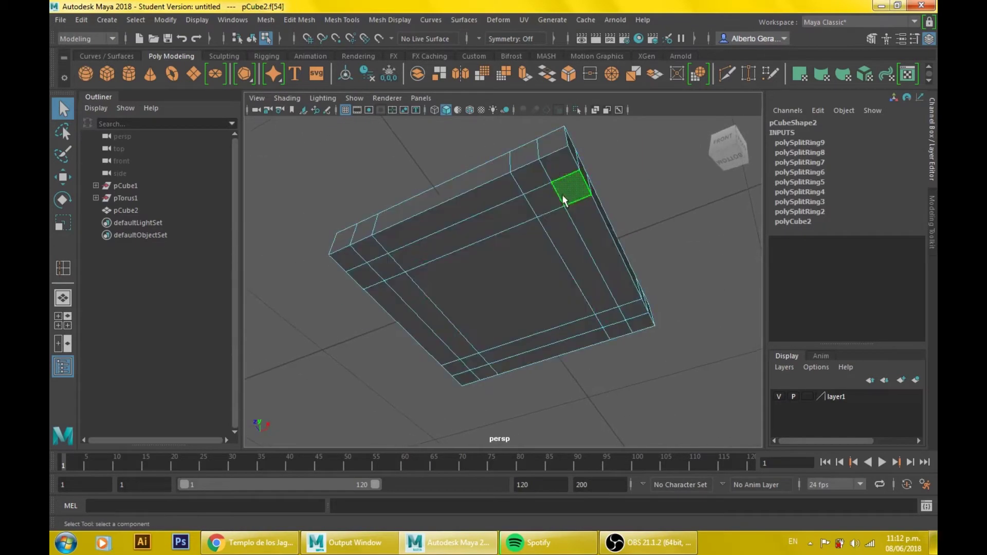
click(533, 199)
shift+click(377, 259)
shift+click(463, 365)
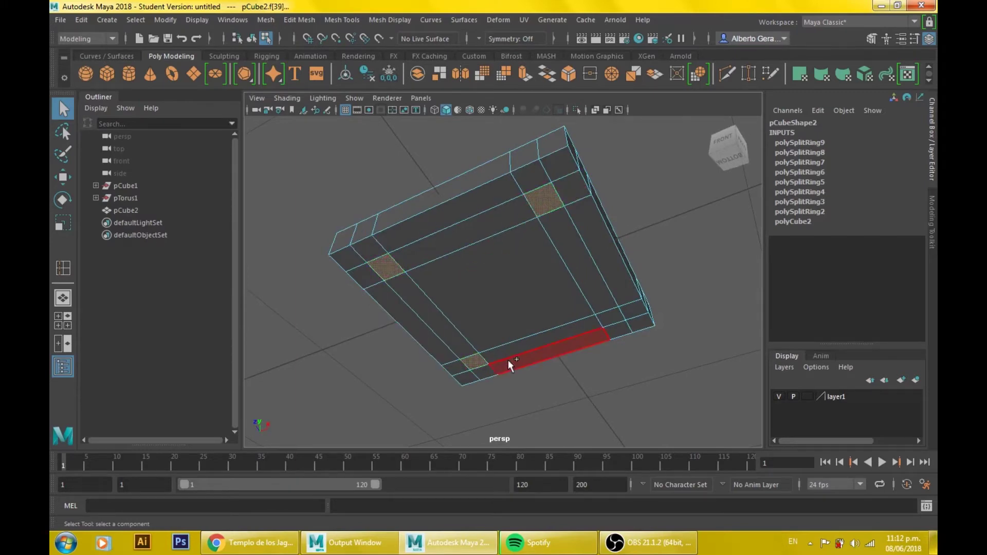
mouse_move(625, 309)
alt+mouse_down()
mouse_move(659, 222)
mouse_move(694, 288)
mouse_move(632, 279)
mouse_move(592, 189)
mouse_move(624, 257)
mouse_move(624, 210)
mouse_move(656, 218)
mouse_move(605, 238)
mouse_move(621, 205)
mouse_move(615, 222)
alt+mouse_up()
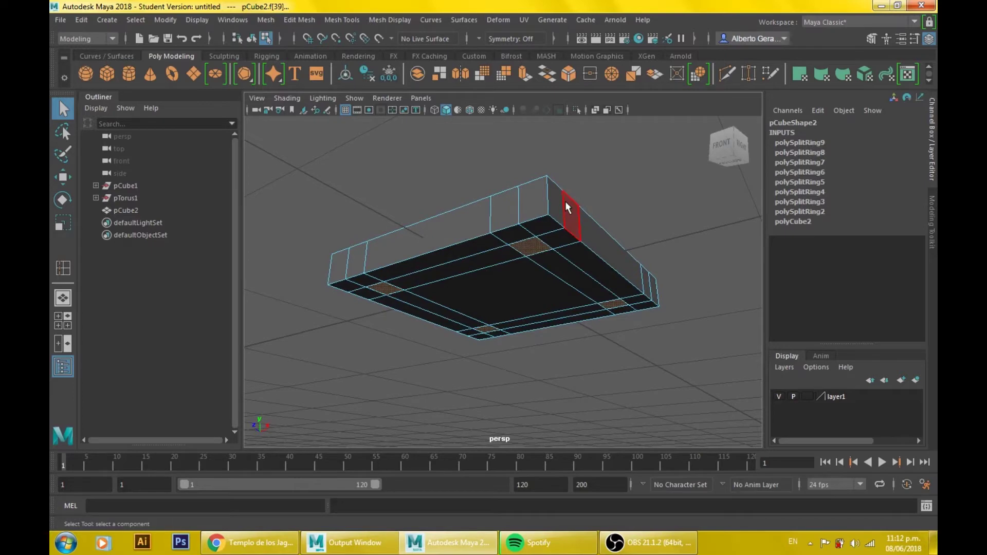
key(ctrl+e)
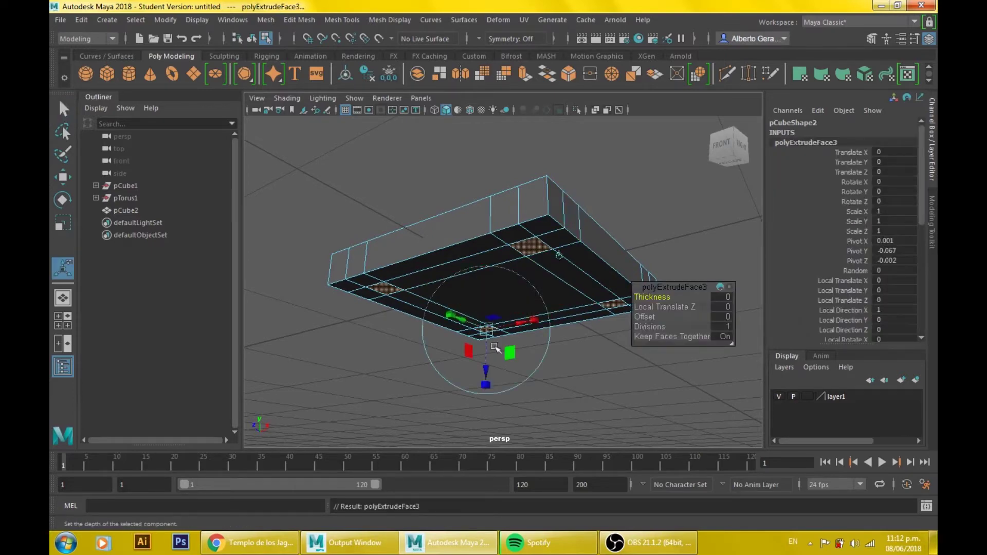
- Pull the four underside corner faces down into table legs and lengthen them
key(w)
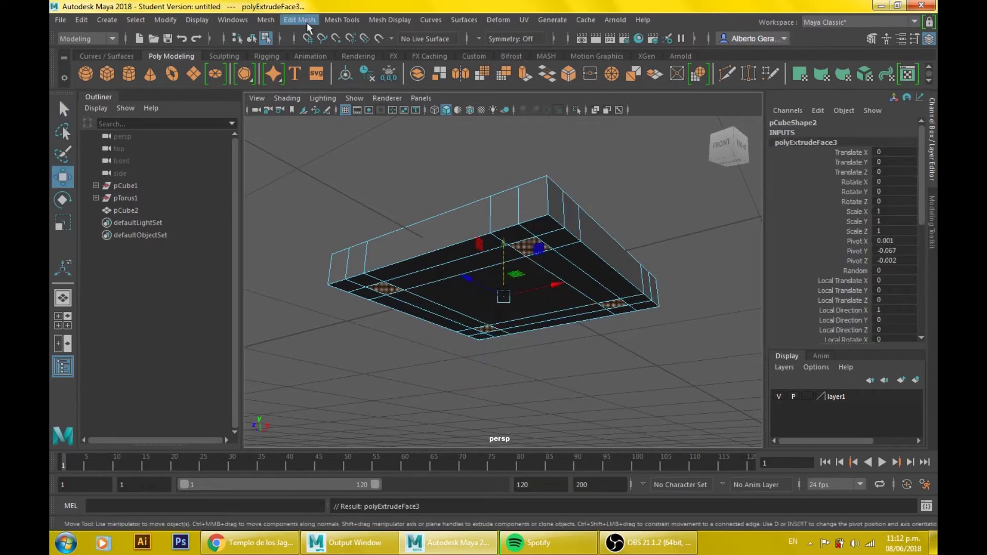
click(301, 21)
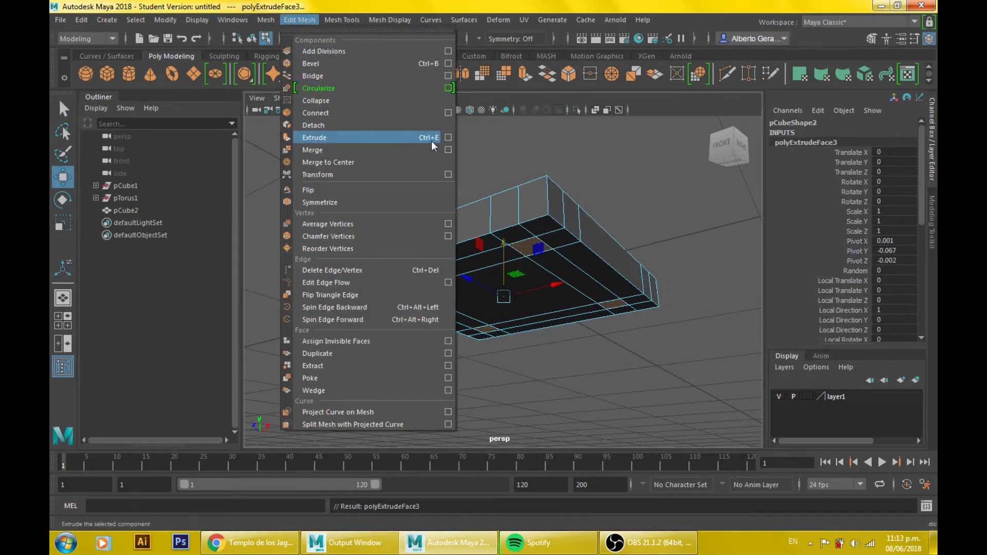
click(499, 240)
drag(499, 240, 503, 426)
mouse_move(611, 285)
alt+mouse_down()
mouse_move(573, 328)
mouse_move(506, 304)
alt+mouse_up()
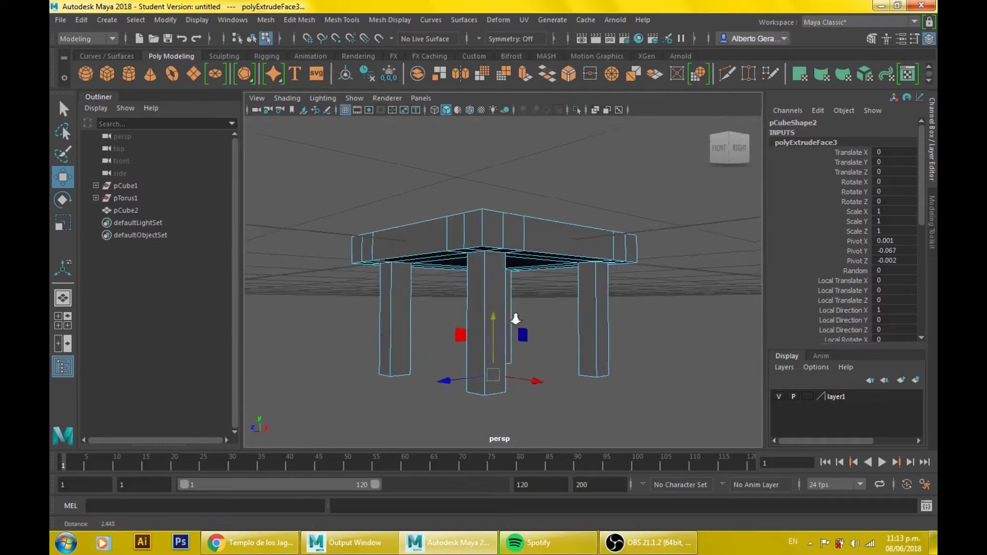
drag(506, 305, 496, 348)
alt+drag(577, 231, 584, 251)
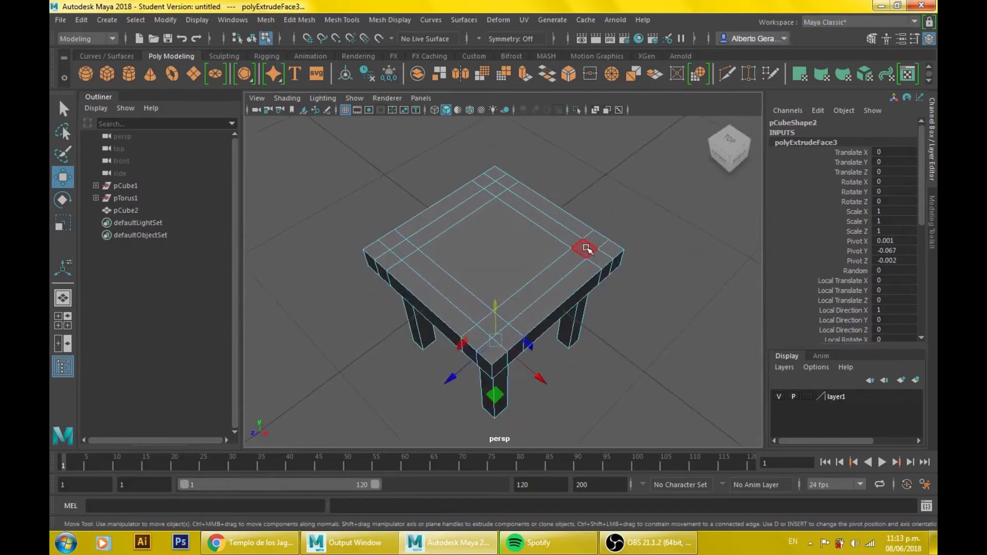
click(584, 248)
- Extrude the two back top corner faces upward into tall backrest posts
click(506, 206)
alt+drag(514, 259, 528, 241)
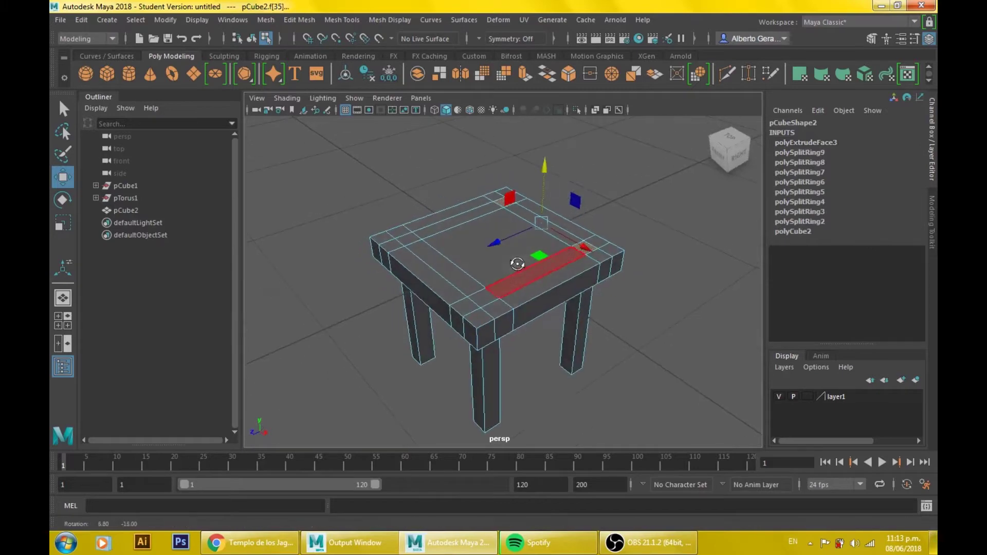
alt+middle_drag(528, 240, 463, 271)
key(ctrl+e)
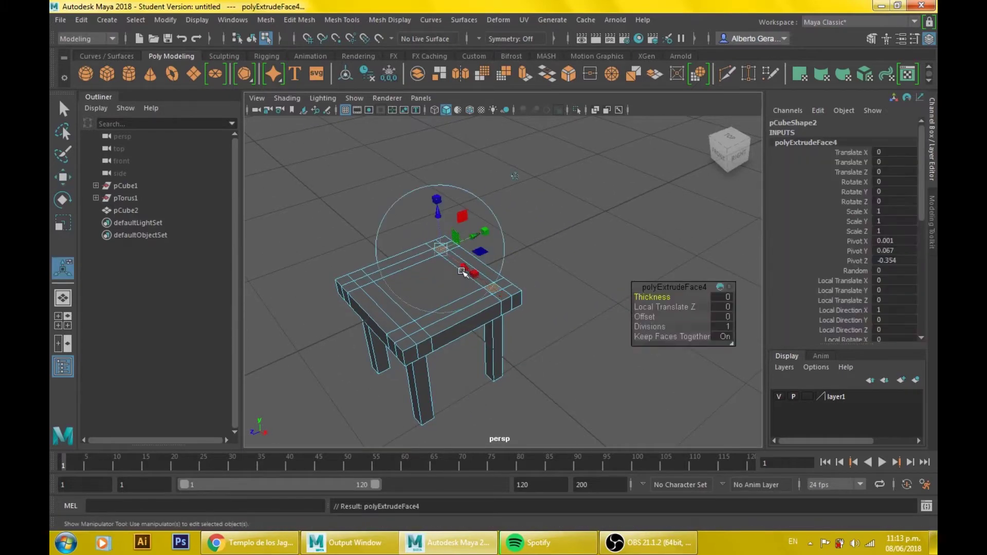
drag(462, 210, 460, 165)
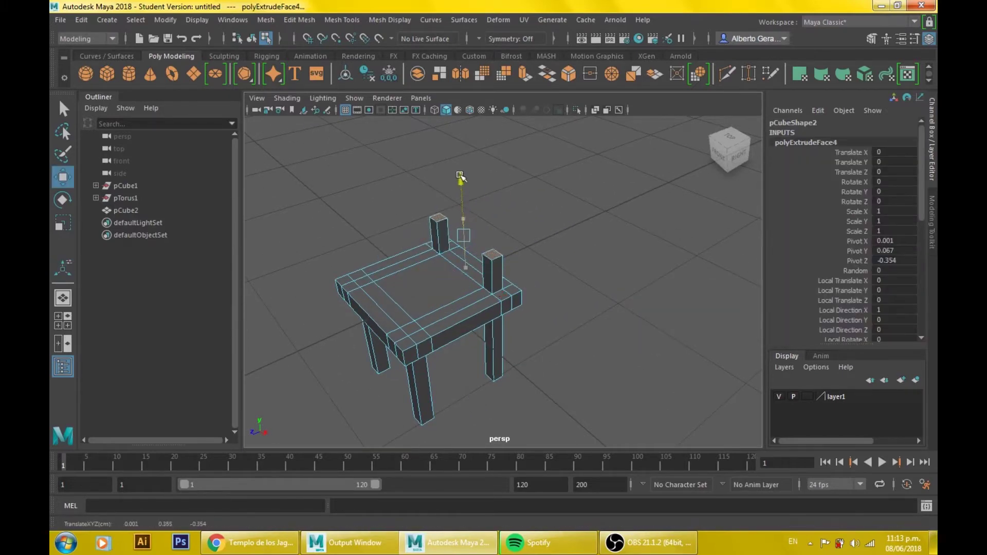
key(ctrl+e)
key(w)
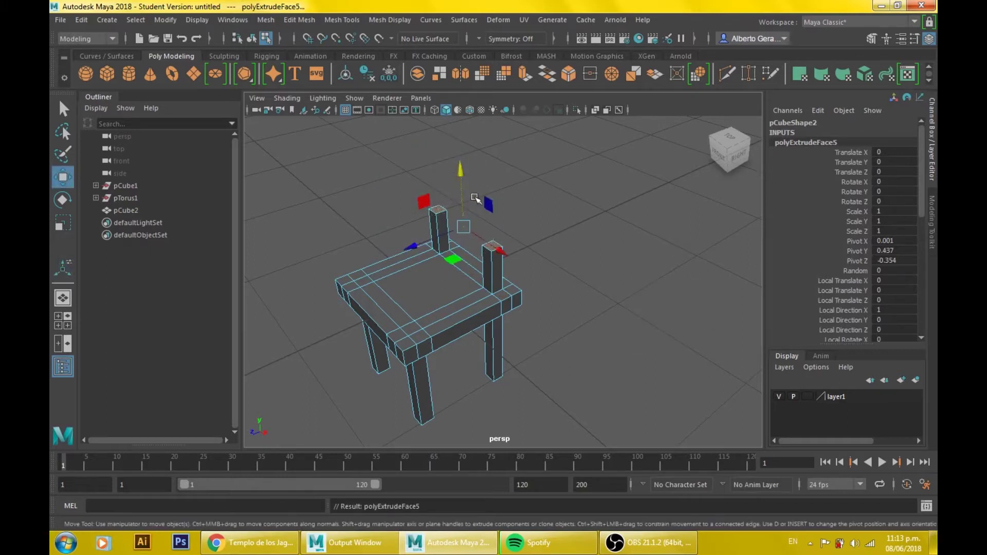
mouse_move(465, 172)
mouse_down()
mouse_move(460, 154)
mouse_move(571, 252)
mouse_move(535, 291)
mouse_move(527, 281)
mouse_up()
- Orbit and zoom to look over the finished chair shape
mouse_move(546, 316)
alt+mouse_down()
mouse_move(529, 318)
mouse_move(508, 282)
mouse_move(456, 282)
mouse_move(524, 132)
mouse_move(434, 294)
alt+mouse_up()
scroll(563, 209, up, 5)
scroll(511, 320, up, 2)
scroll(502, 293, down, 6)
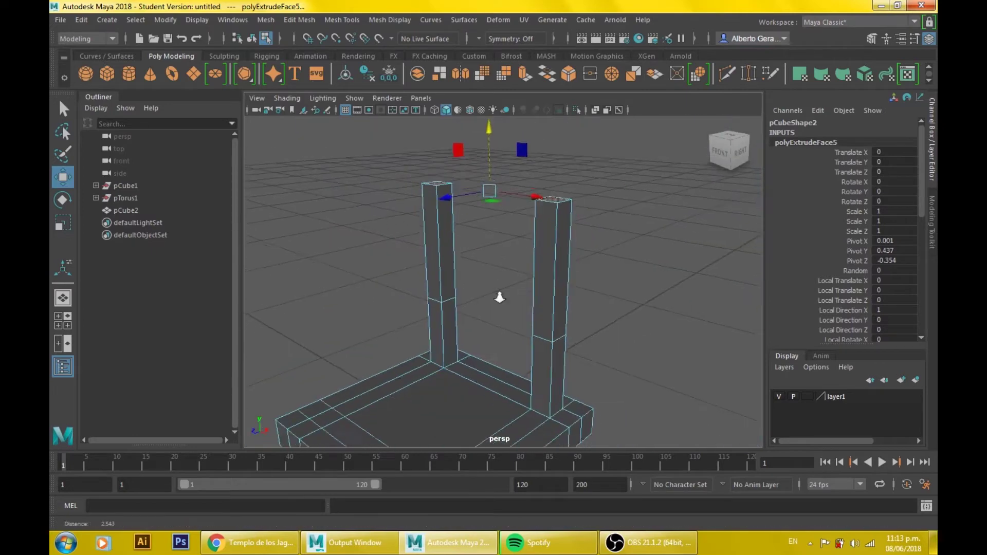
scroll(554, 379, up, 2)
scroll(554, 379, down, 3)
scroll(577, 341, down, 3)
scroll(498, 306, up, 1)
right_drag(511, 189, 570, 169)
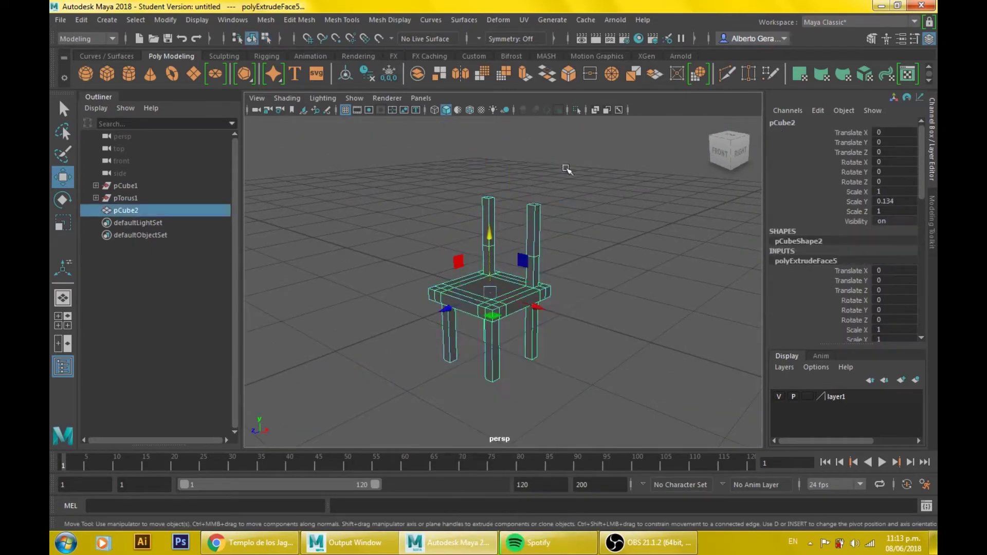
click(456, 369)
alt+drag(457, 369, 445, 368)
click(502, 308)
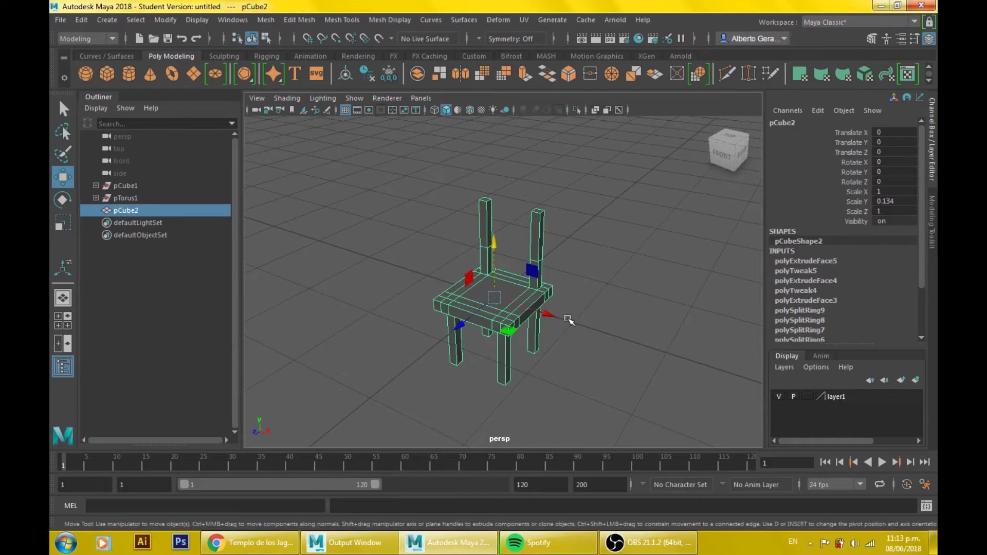
key(ctrl+d)
mouse_move(540, 310)
mouse_down()
mouse_move(729, 385)
mouse_move(684, 379)
mouse_up()
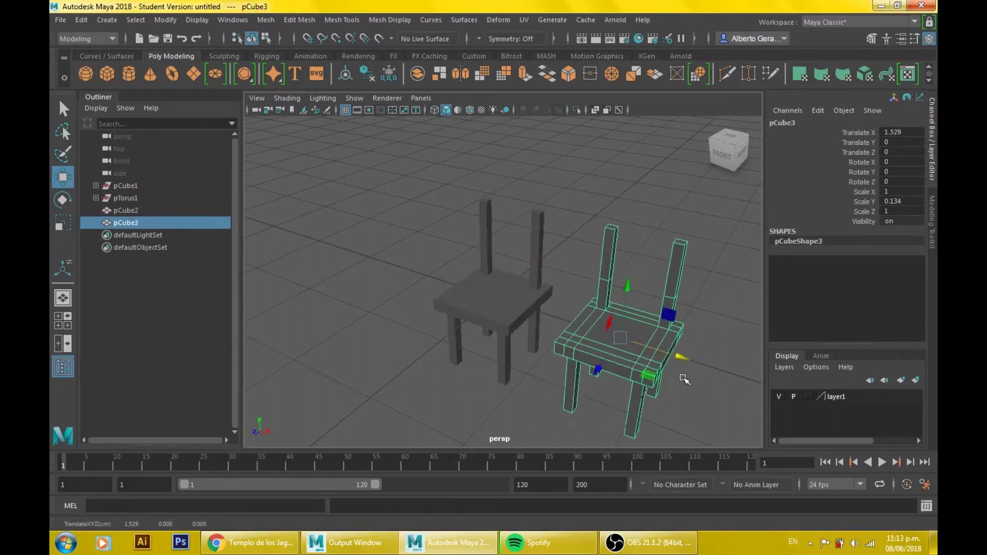
key(ctrl+z)
key(ctrl+z)
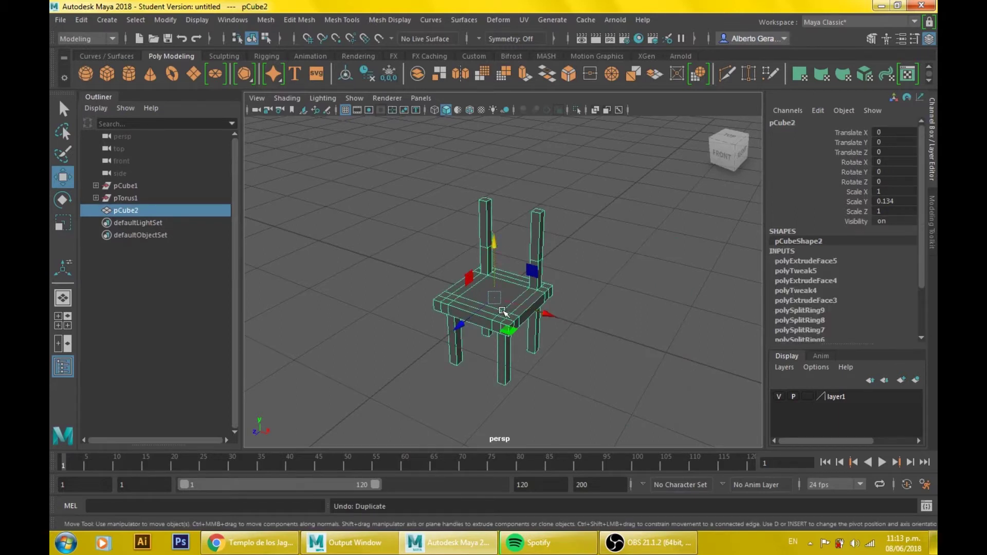
- Bring up Duplicate Special options and review its translate, rotate and scale fields
click(83, 21)
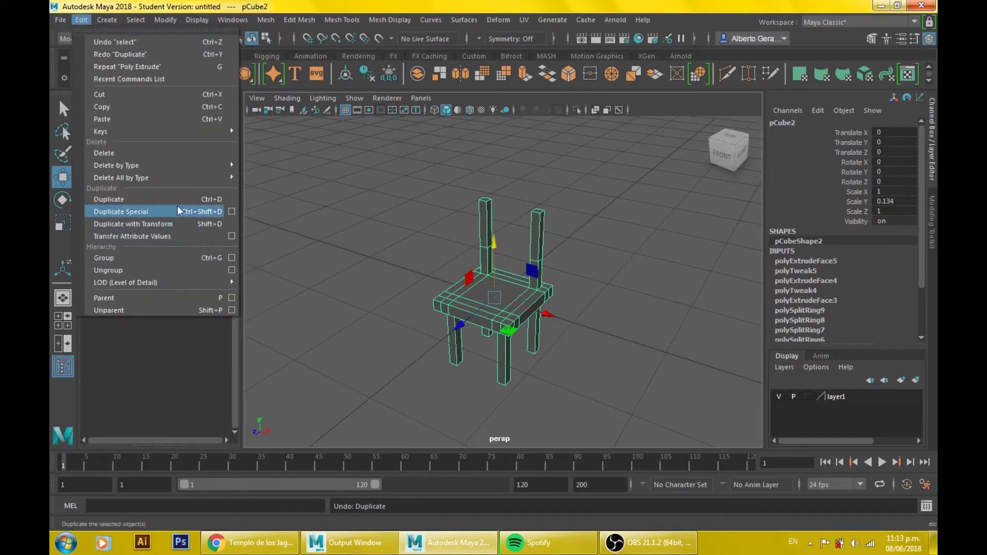
click(232, 211)
mouse_move(456, 169)
mouse_down()
mouse_move(562, 155)
mouse_move(589, 138)
mouse_move(641, 189)
mouse_move(632, 186)
mouse_move(634, 174)
mouse_move(745, 199)
mouse_up()
mouse_move(514, 308)
alt+mouse_down()
mouse_move(436, 287)
mouse_move(319, 291)
alt+mouse_up()
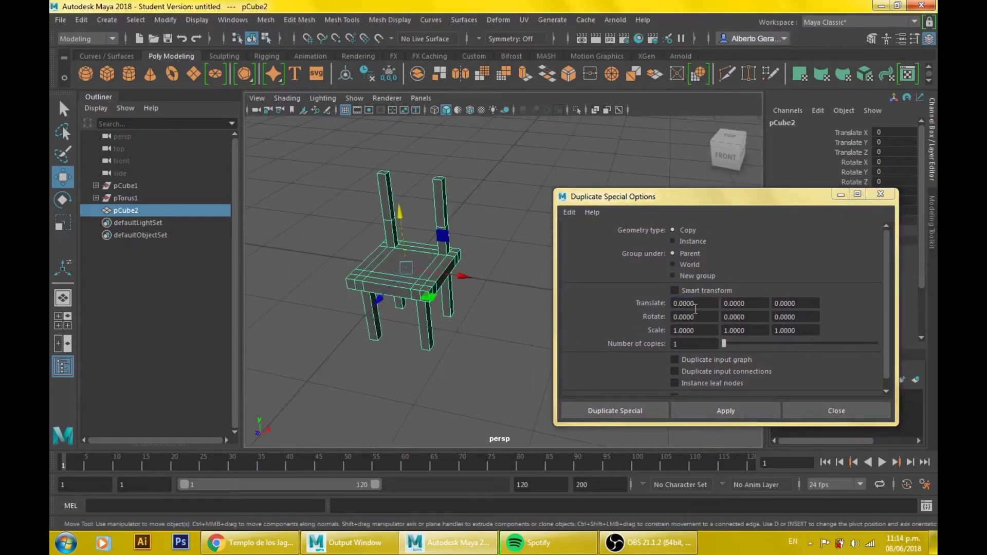
click(694, 304)
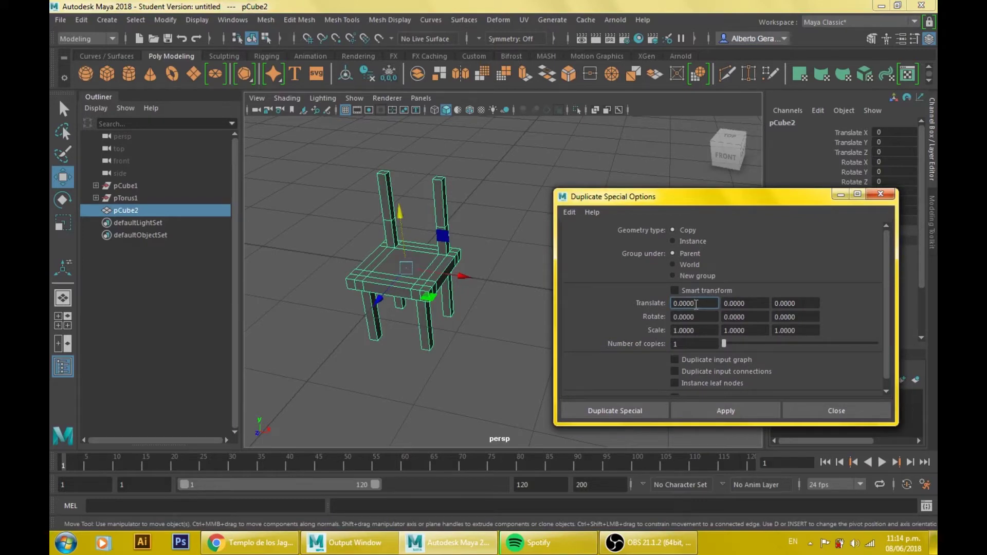
click(687, 317)
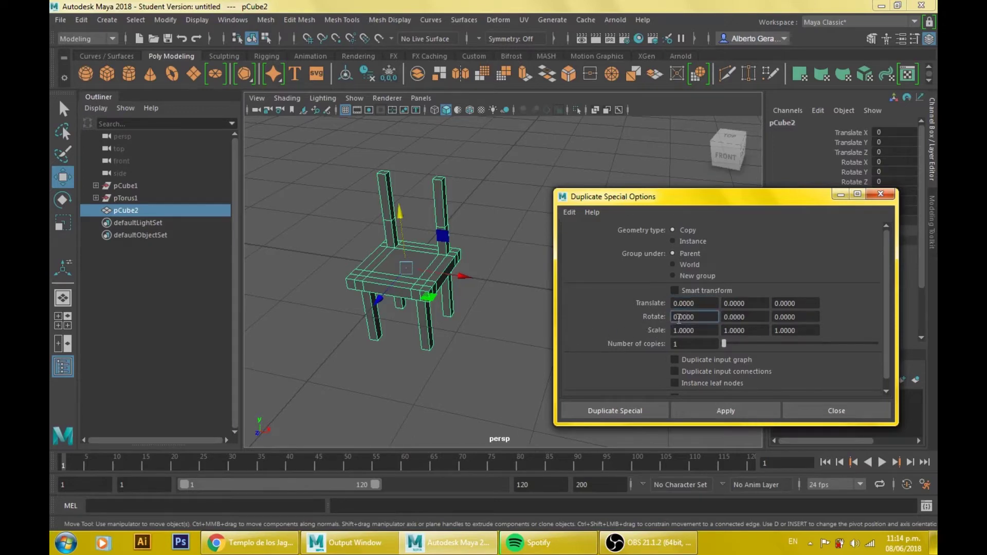
click(697, 331)
click(688, 303)
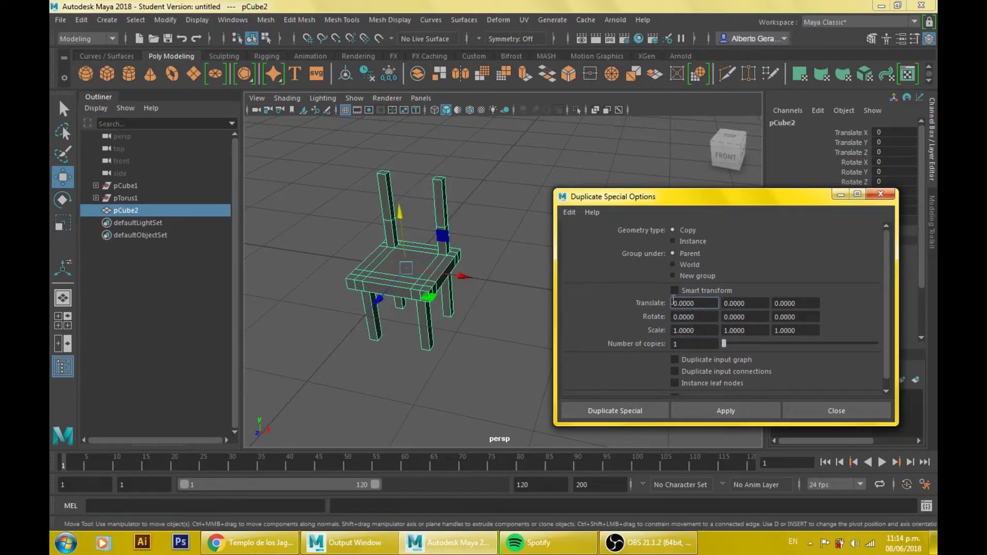
alt+drag(468, 280, 467, 338)
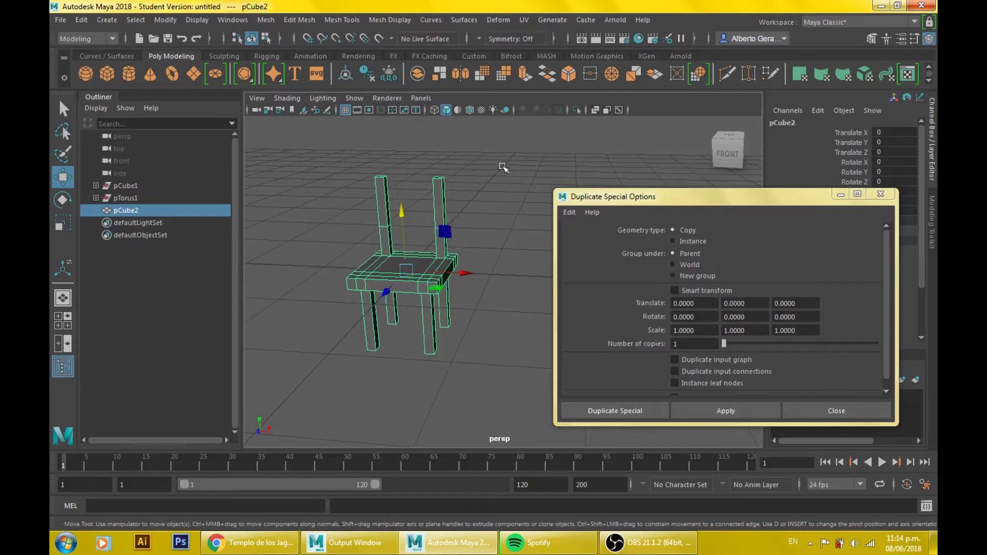
alt+drag(439, 271, 415, 312)
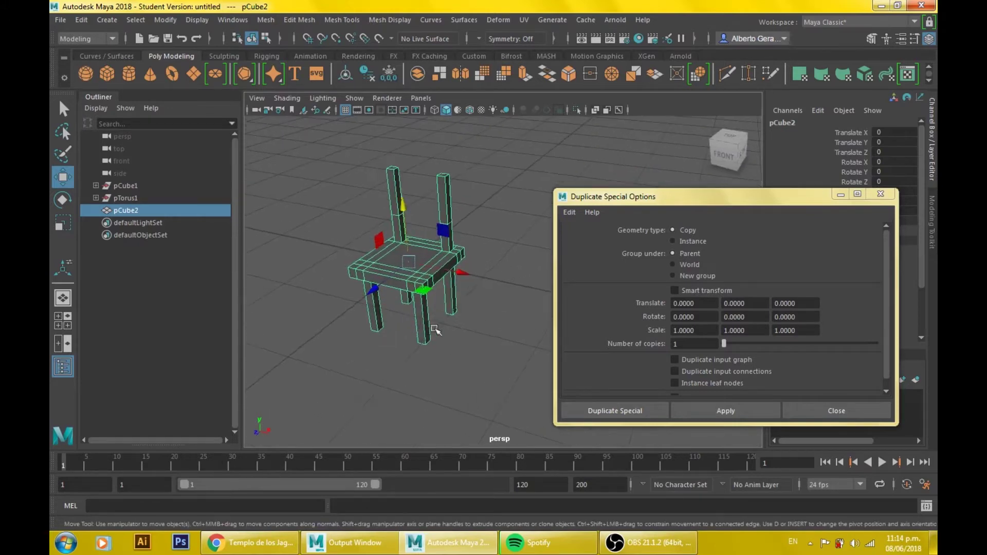
- Apply 2 copies with Translate X 10, creating pCube3 and pCube4
double_click(686, 340)
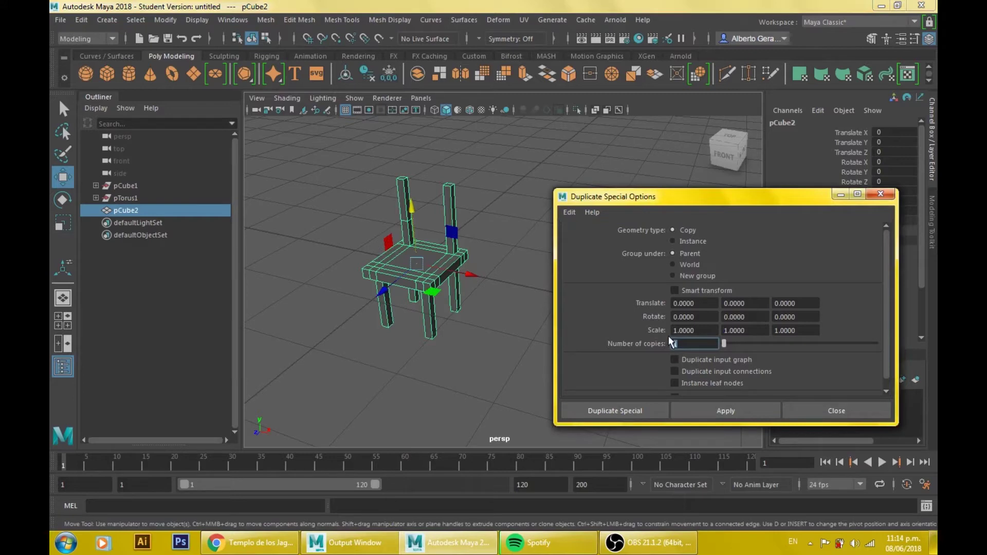
text(2)
click(676, 304)
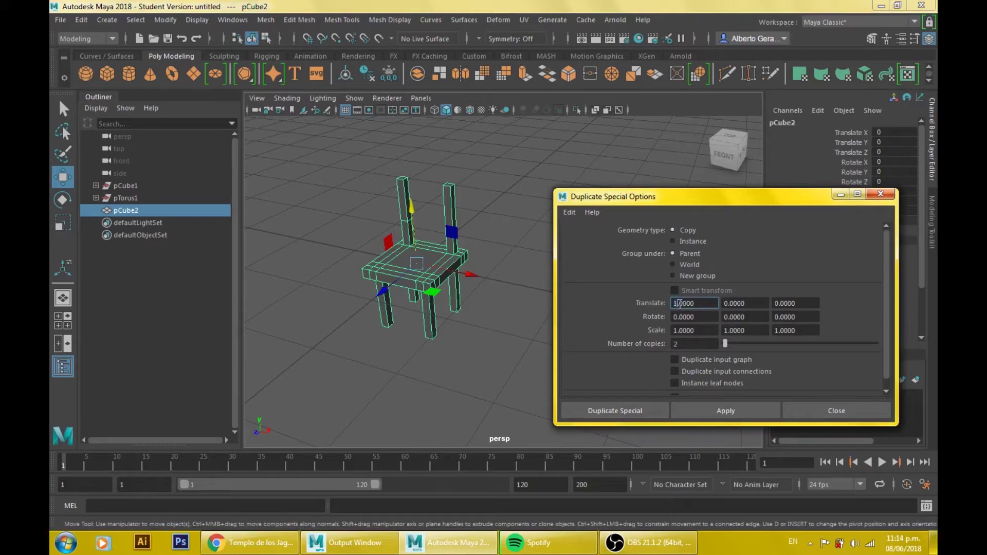
click(635, 410)
alt+right_drag(527, 285, 255, 271)
alt+middle_drag(632, 313, 446, 260)
mouse_move(447, 261)
alt+mouse_down()
mouse_move(577, 282)
mouse_move(467, 310)
mouse_move(393, 243)
alt+mouse_up()
alt+drag(405, 281, 255, 271)
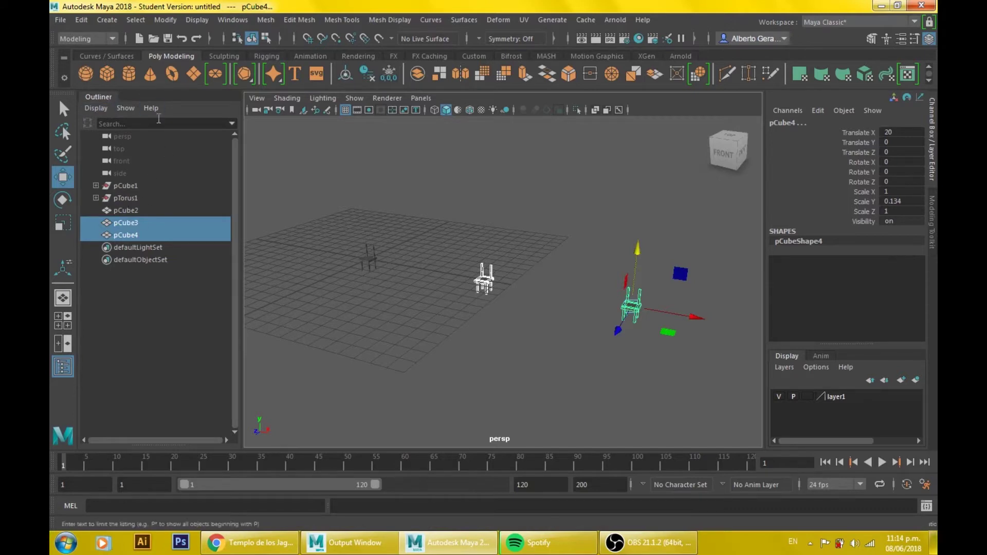
click(234, 19)
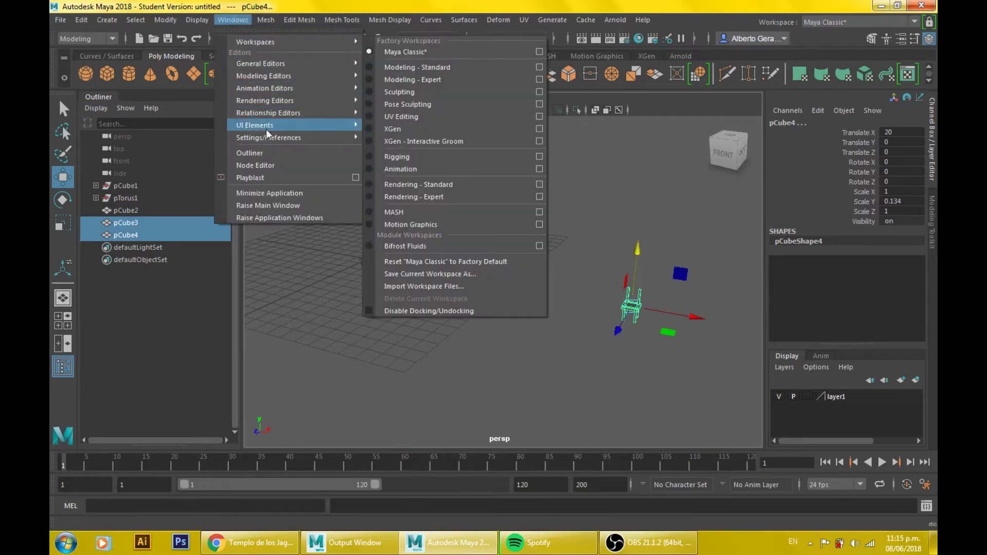
- Select pCube2, pCube3 and pCube4 in turn to compare the chairs' positions
click(192, 306)
click(141, 235)
click(129, 210)
click(131, 235)
click(128, 198)
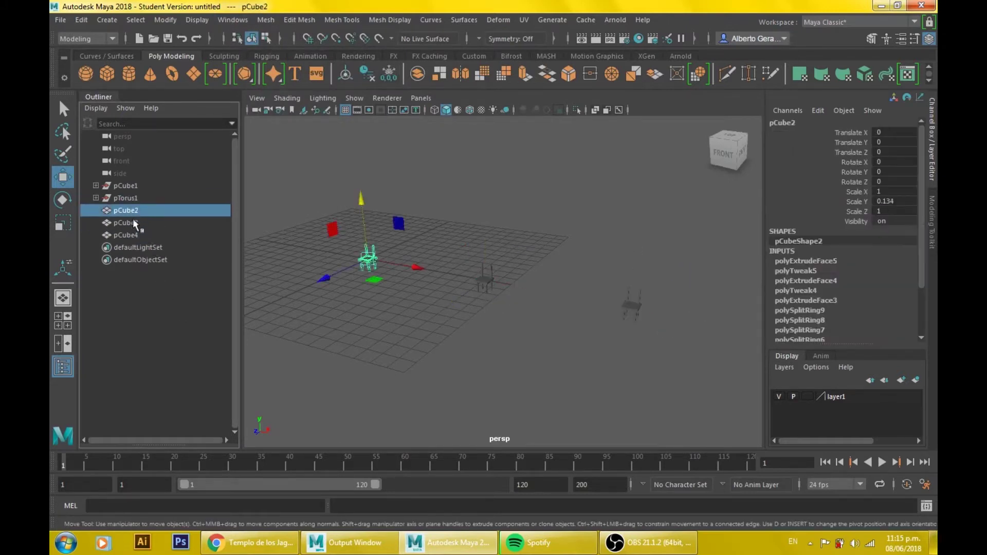
click(132, 233)
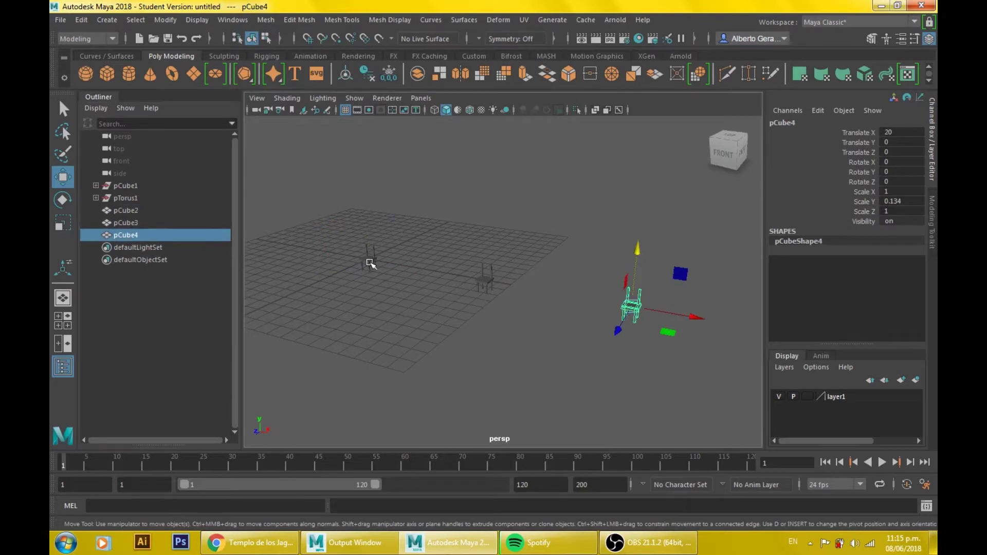
click(370, 264)
- Rename the original chair pCube2 to sillaUno
double_click(127, 211)
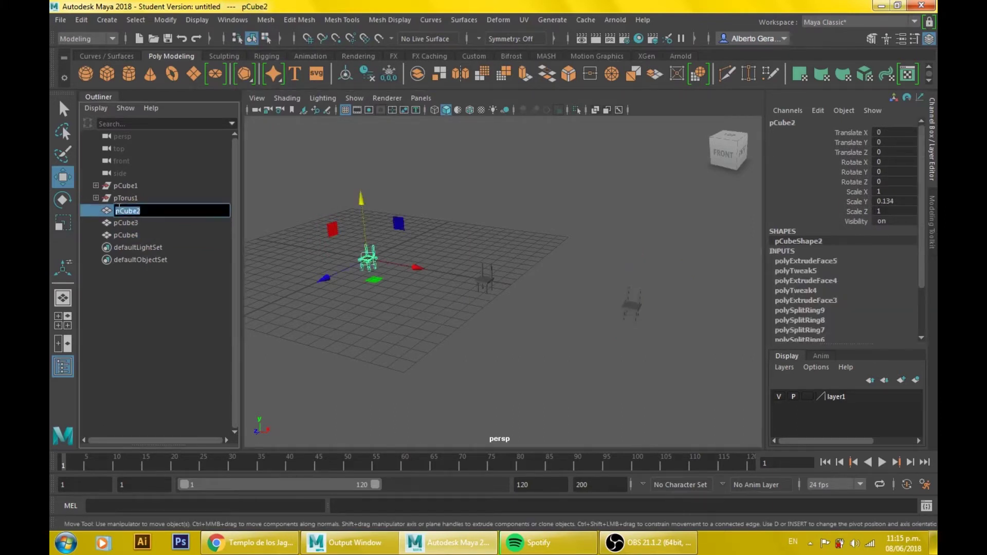
text(sillaUno)
key(Return)
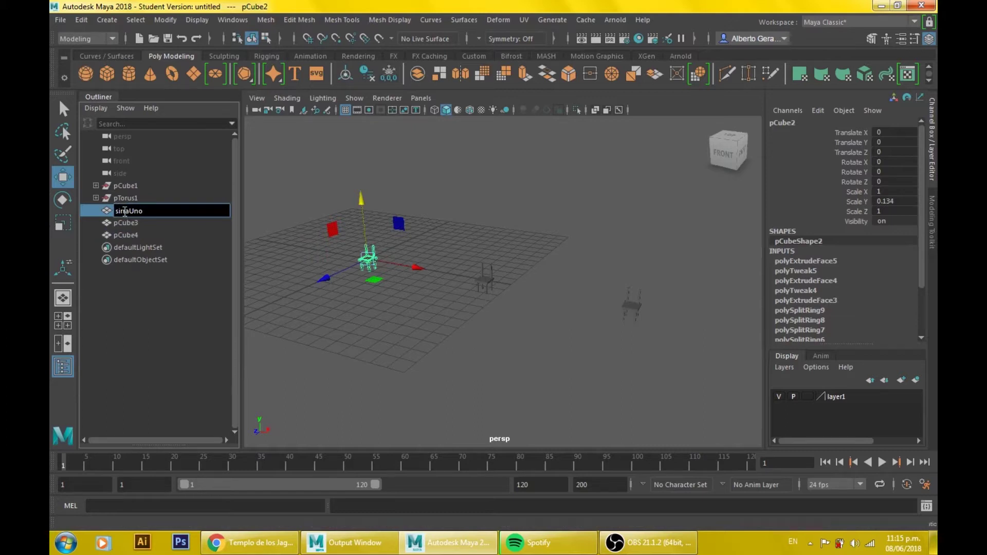
text(l)
click(138, 222)
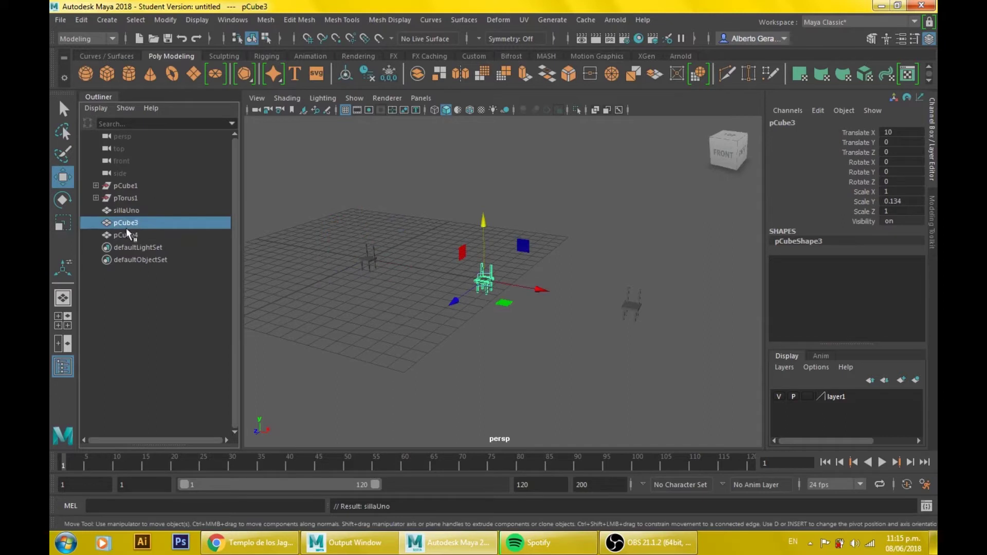
- Rename pCube3 to sillaDos and type sillaTres as pCube4's new name
double_click(133, 223)
text(sillaDos)
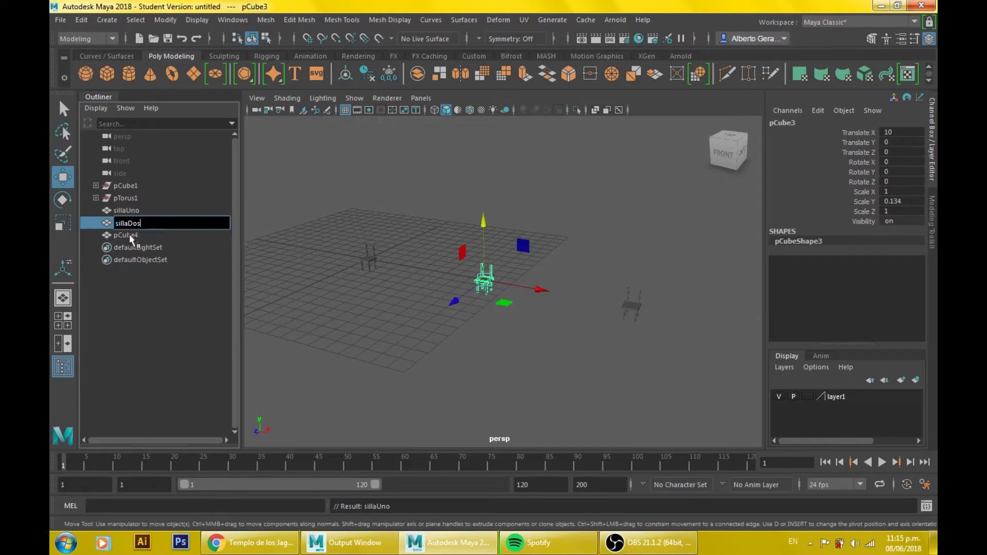
double_click(129, 235)
text(sillaTres)
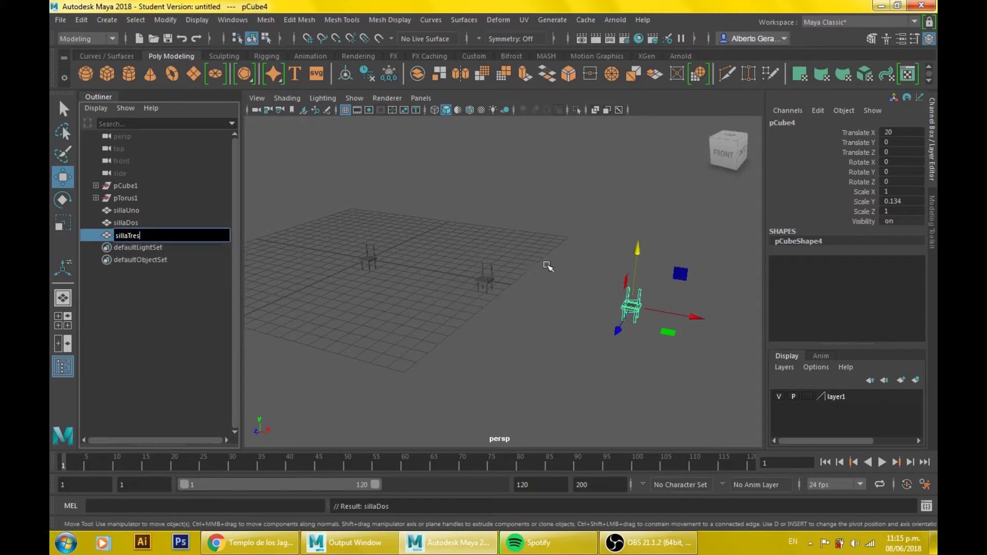
- Confirm the sillaTres name and slide sillaDos and sillaTres left along X
click(548, 269)
drag(687, 248, 464, 410)
drag(668, 319, 592, 311)
drag(663, 213, 468, 388)
drag(616, 305, 375, 248)
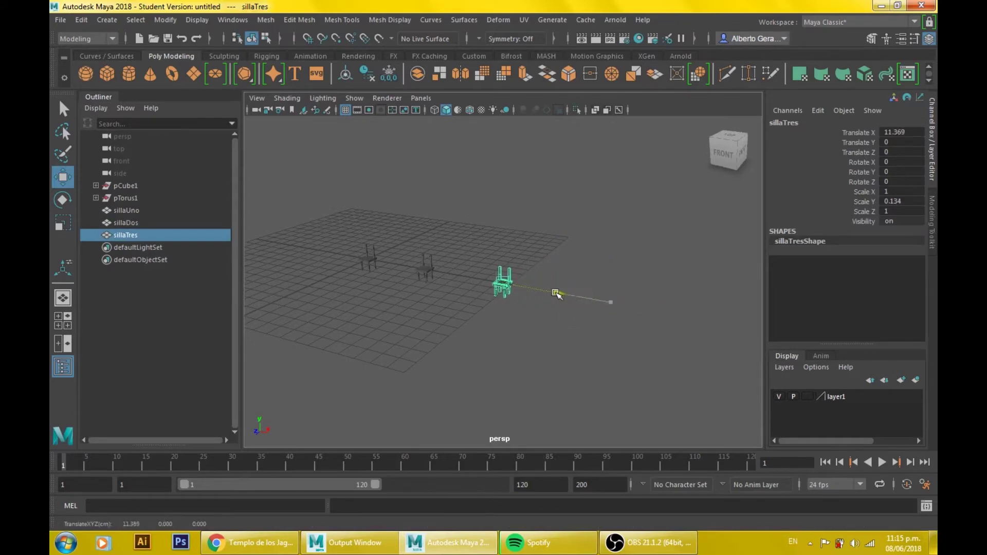
- Frame sillaUno and orbit around it to inspect its back posts
click(370, 260)
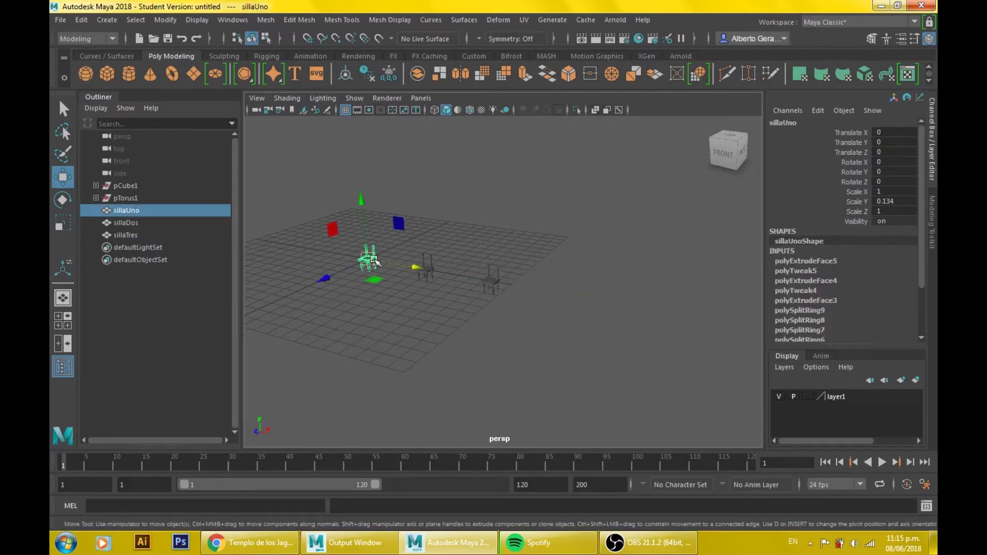
key(f)
mouse_move(452, 290)
alt+mouse_down()
mouse_move(623, 288)
mouse_move(572, 286)
mouse_move(409, 220)
alt+mouse_up()
scroll(599, 261, up, 5)
scroll(600, 260, down, 3)
scroll(531, 335, down, 2)
scroll(576, 271, down, 2)
scroll(576, 270, down, 2)
alt+drag(689, 336, 672, 352)
scroll(606, 302, up, 5)
mouse_move(606, 302)
alt+mouse_down()
mouse_move(573, 293)
mouse_move(552, 248)
mouse_move(398, 169)
alt+mouse_up()
scroll(492, 220, down, 3)
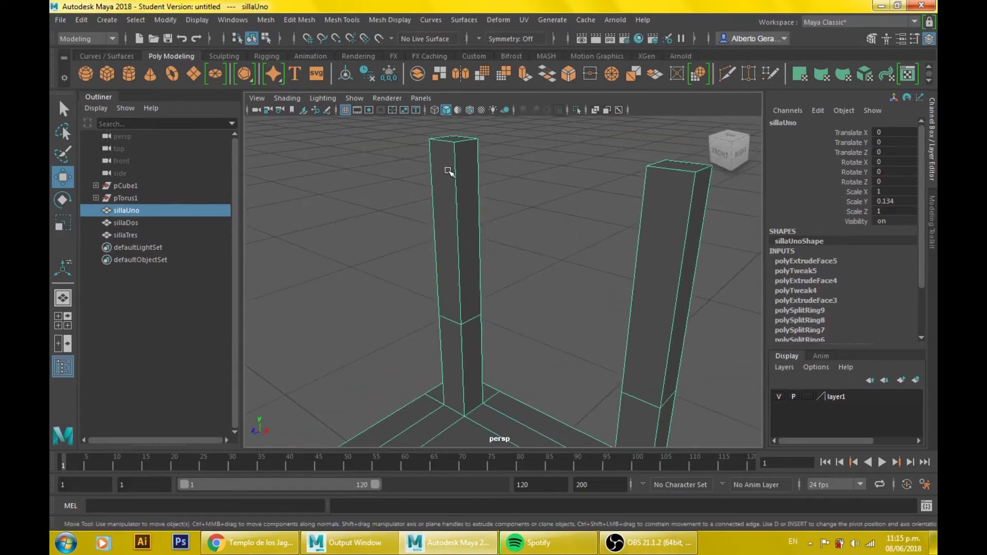
- Bridge the inner faces of sillaUno's two back posts with 2 divisions
right_drag(451, 166, 433, 217)
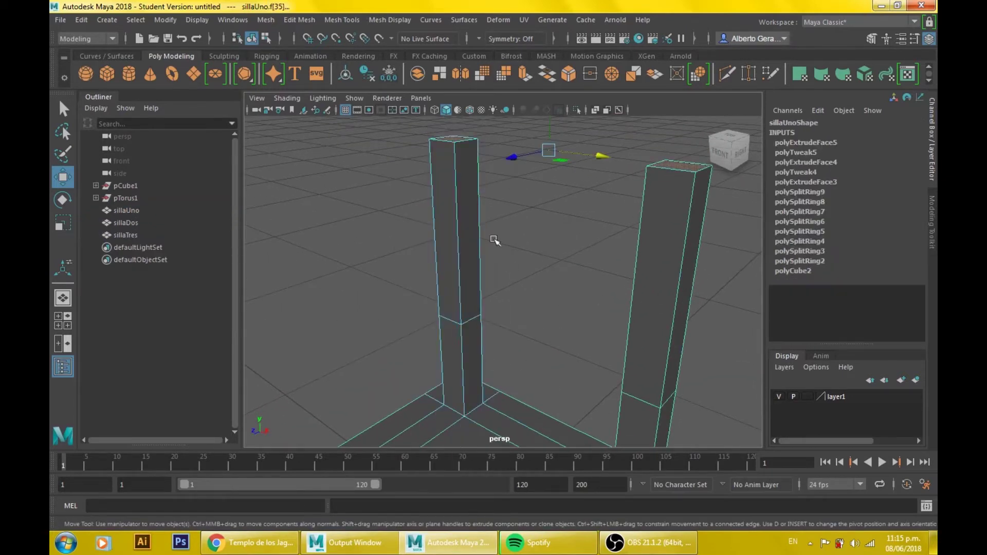
click(470, 205)
alt+drag(471, 204, 642, 297)
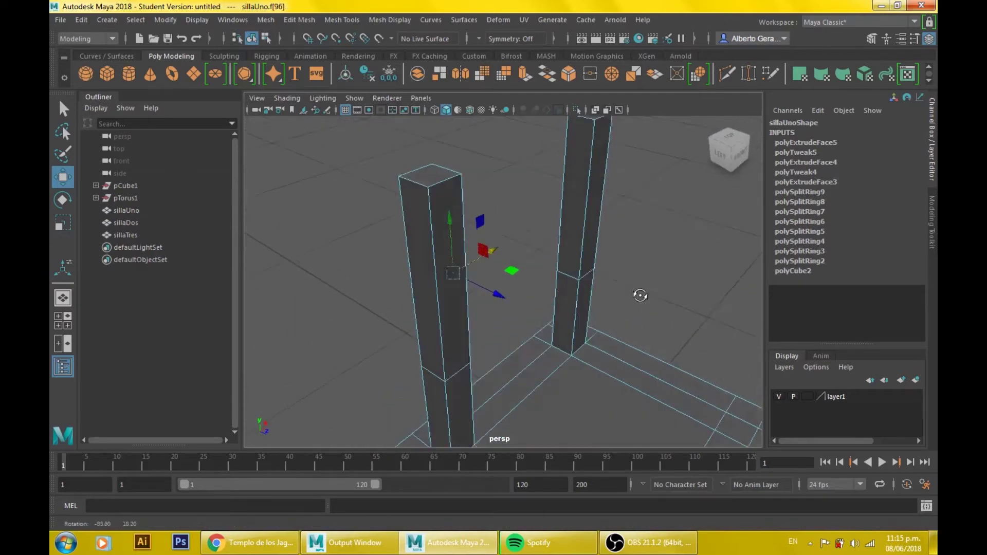
alt+drag(620, 355, 488, 337)
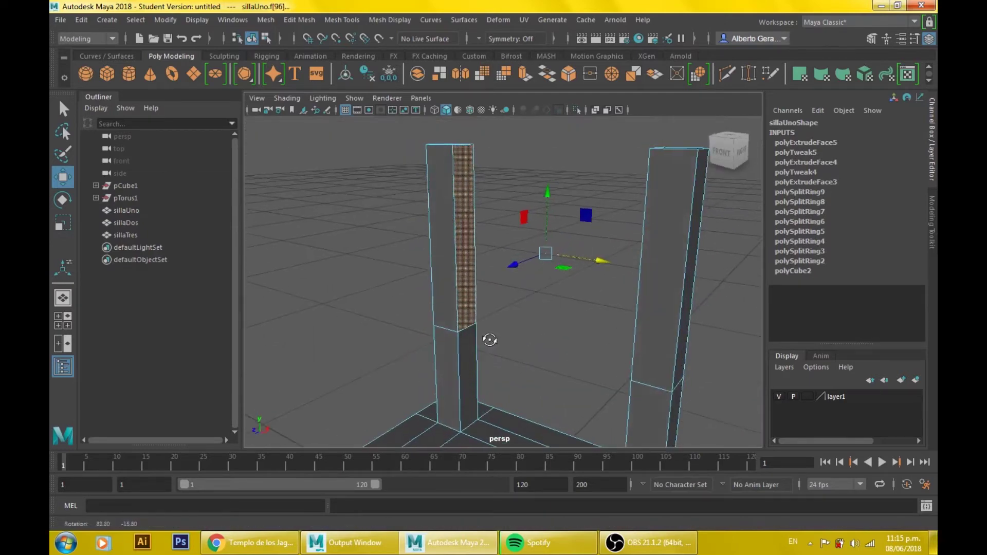
click(289, 20)
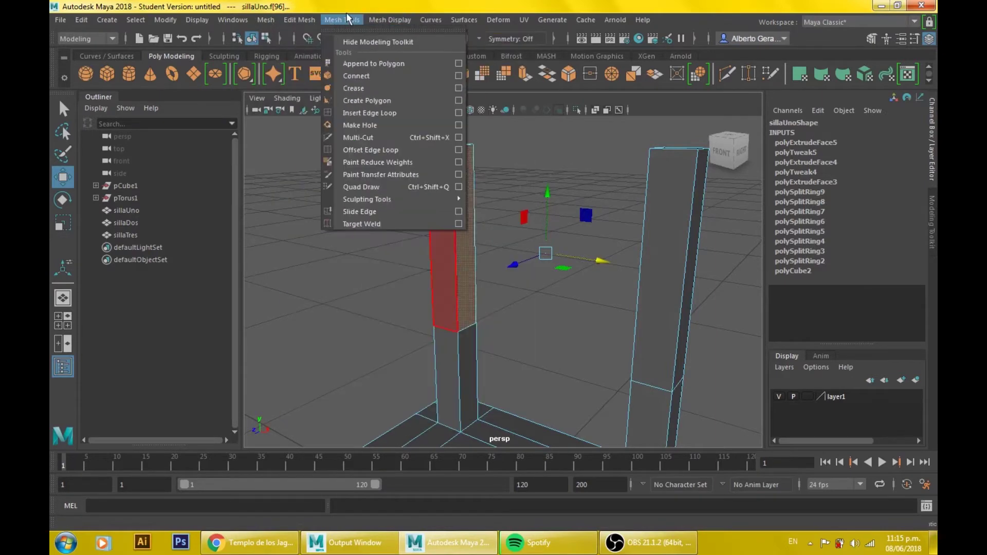
click(300, 20)
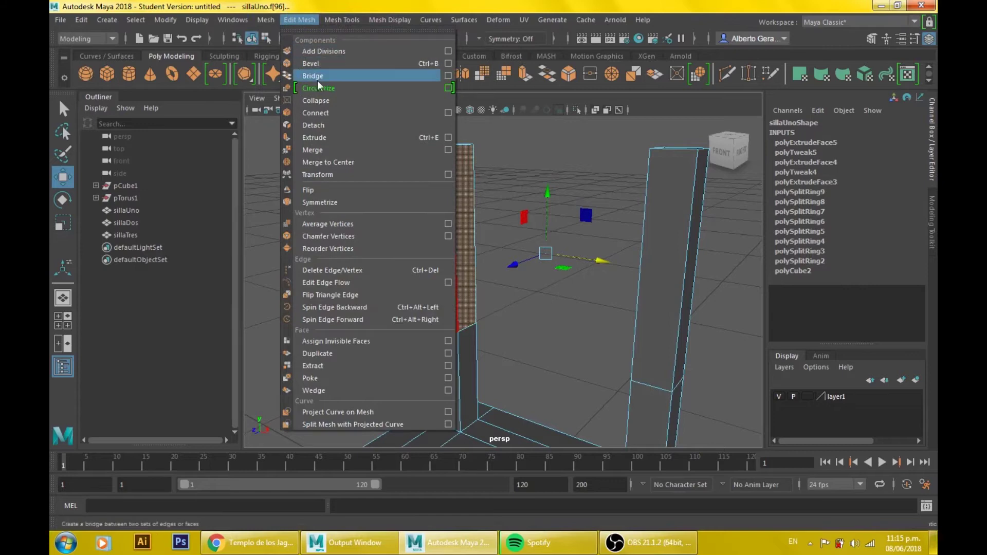
click(317, 76)
mouse_move(661, 379)
alt+mouse_down()
mouse_move(747, 341)
mouse_move(597, 346)
mouse_move(684, 301)
alt+mouse_up()
click(711, 297)
text(2)
key(Return)
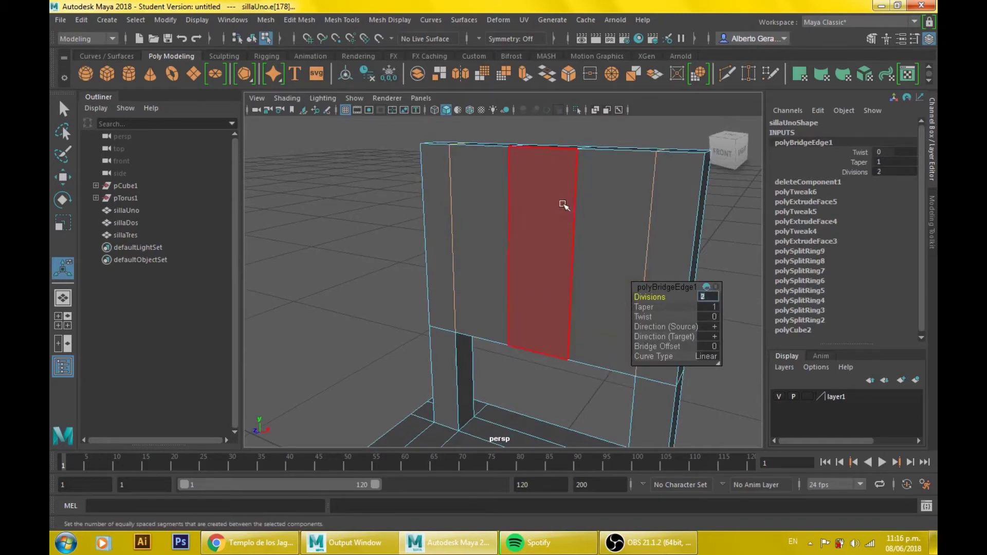
- Convert the bridge edges to vertices and push them back to curve the backrest
right_drag(529, 206, 514, 193)
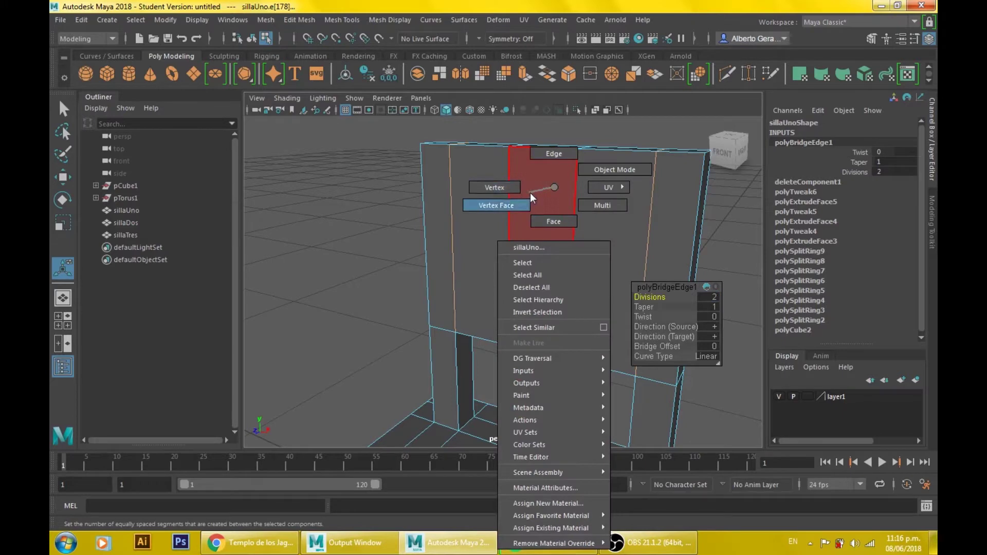
alt+drag(536, 221, 590, 209)
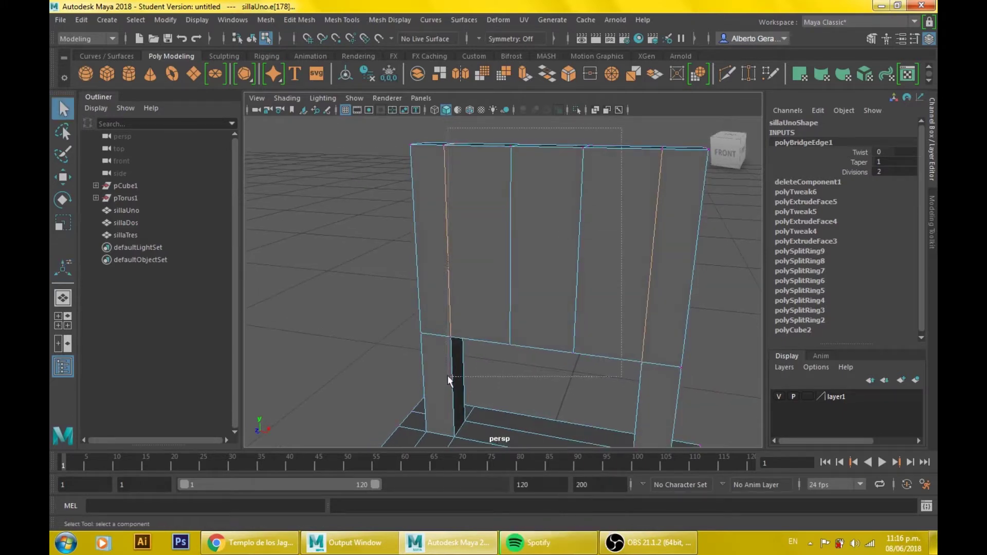
key(ctrl+F9)
mouse_move(513, 304)
alt+mouse_down()
mouse_move(506, 332)
mouse_move(529, 296)
alt+mouse_up()
key(w)
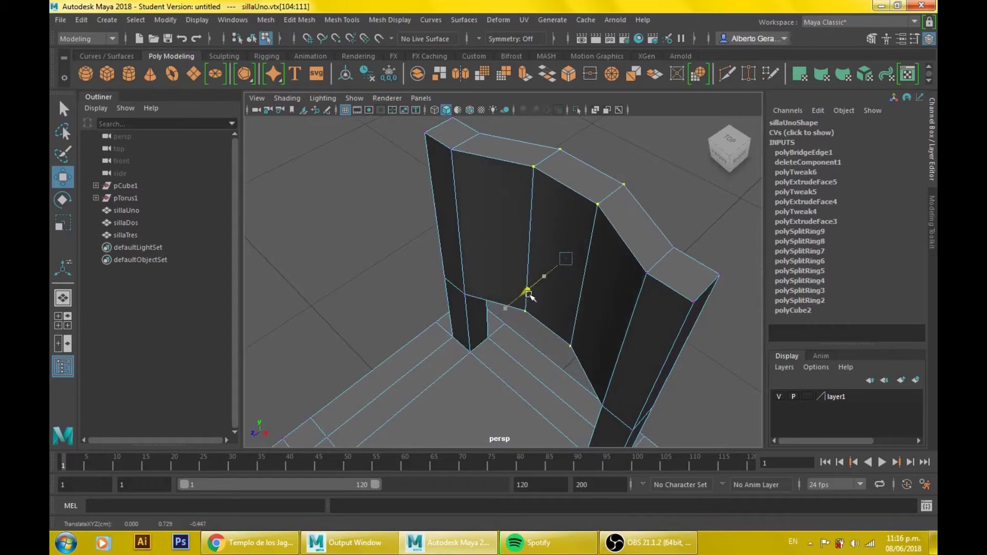
mouse_move(528, 295)
alt+mouse_down()
mouse_move(611, 334)
mouse_move(643, 331)
alt+mouse_up()
right_drag(611, 203, 649, 170)
scroll(319, 247, down, 5)
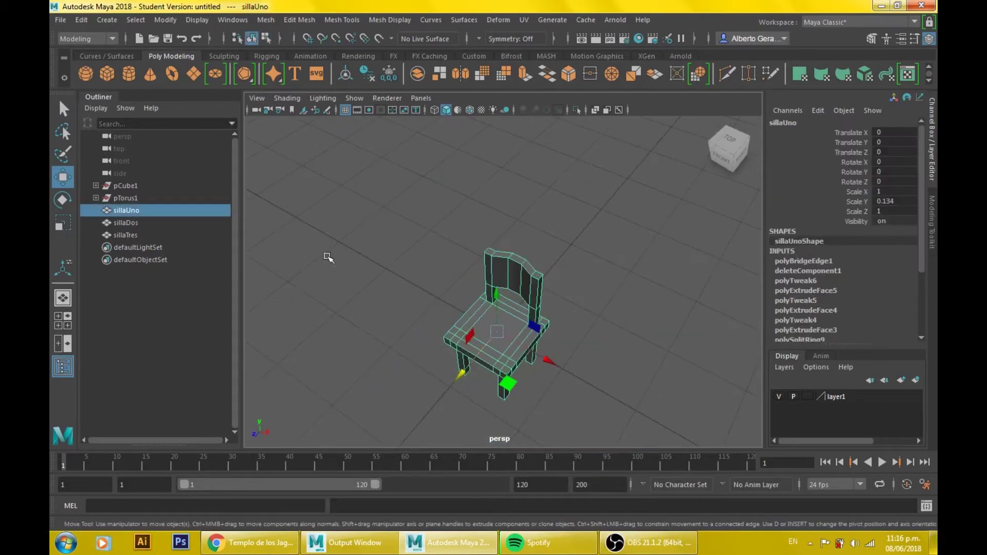
mouse_move(528, 386)
alt+mouse_down()
mouse_move(567, 344)
mouse_move(651, 363)
mouse_move(576, 367)
mouse_move(465, 354)
mouse_move(621, 352)
mouse_move(569, 339)
alt+mouse_up()
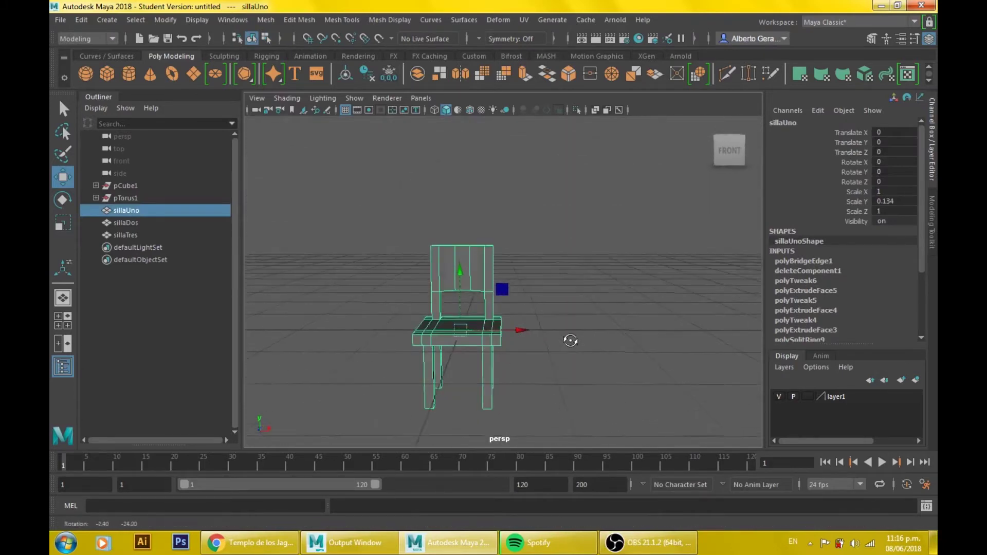
- Pan over to and select the second chair, sillaDos
click(308, 22)
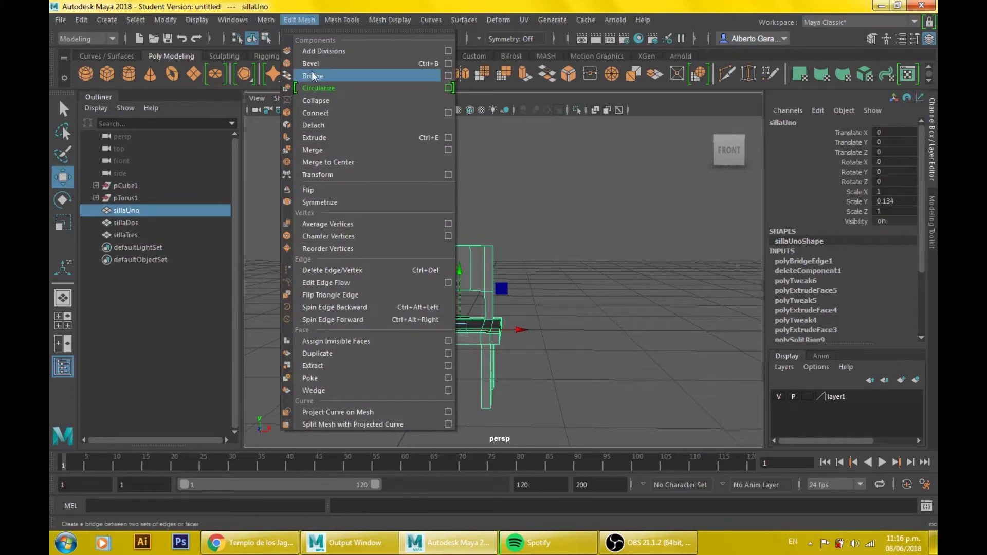
click(299, 19)
alt+middle_drag(657, 305, 308, 282)
click(500, 328)
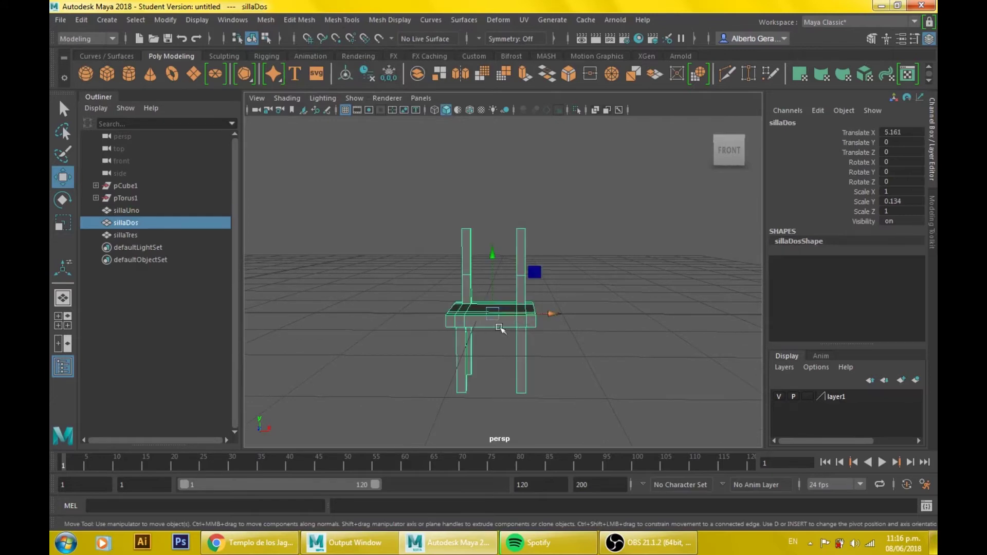
alt+drag(499, 328, 471, 311)
- Delete the inner face of one sillaDos back post in face mode
right_click(467, 187)
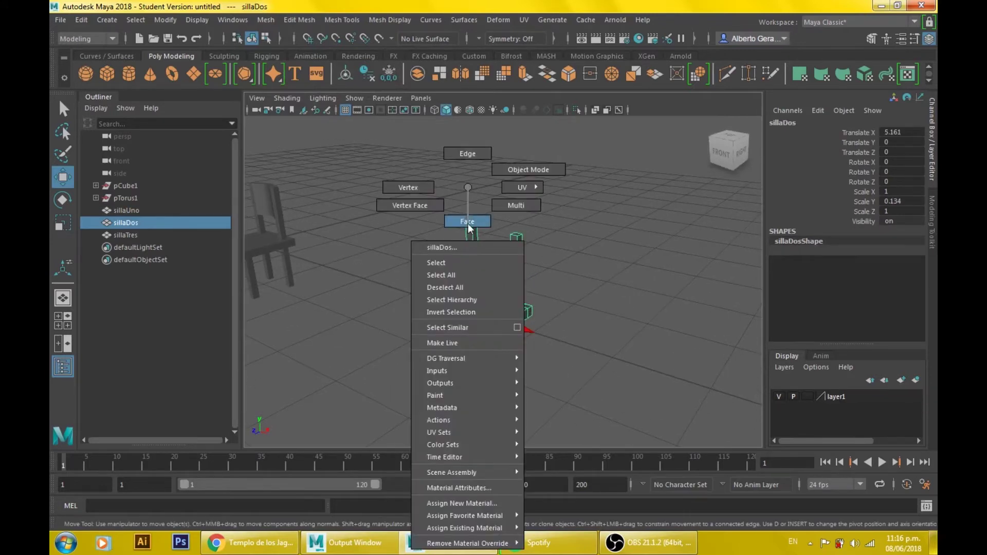
click(468, 222)
click(472, 239)
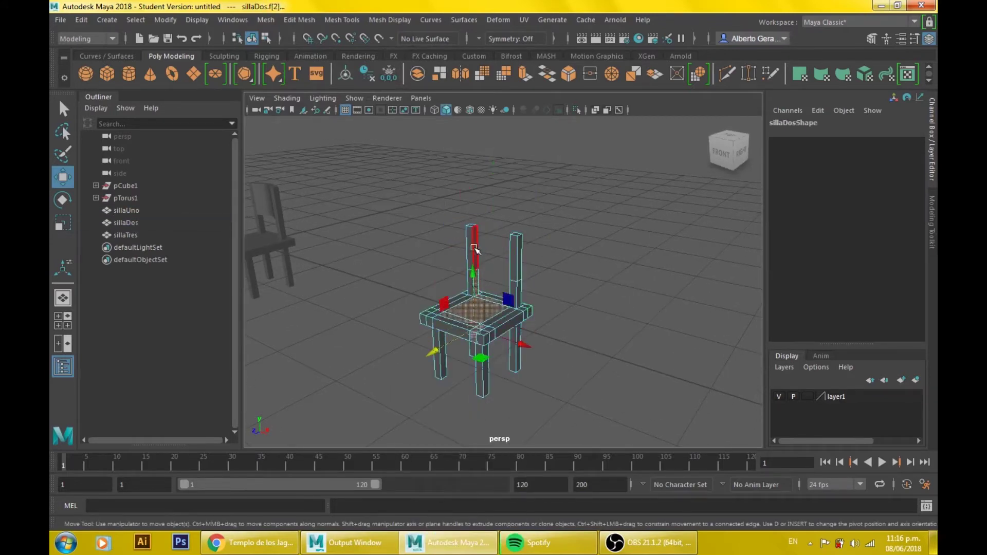
click(475, 250)
key(f)
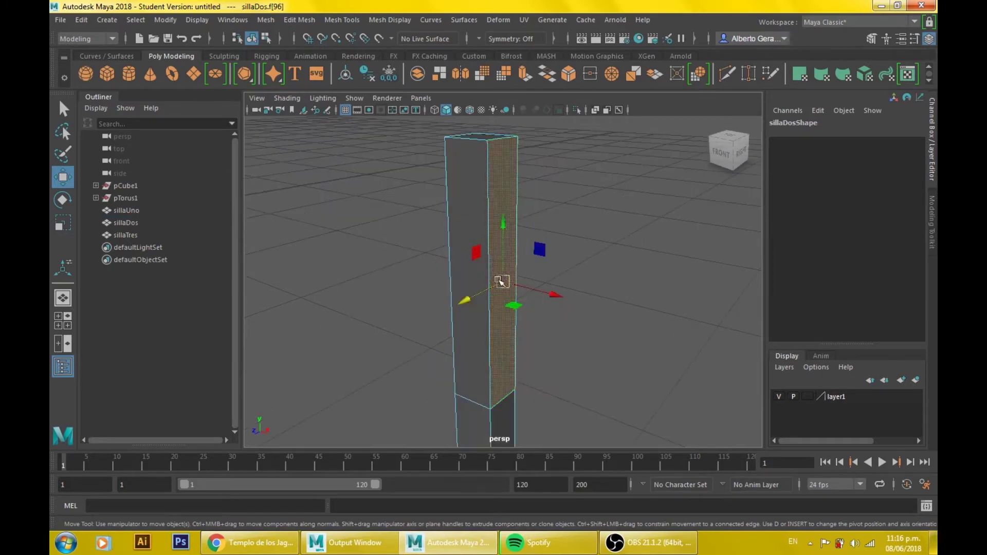
key(Delete)
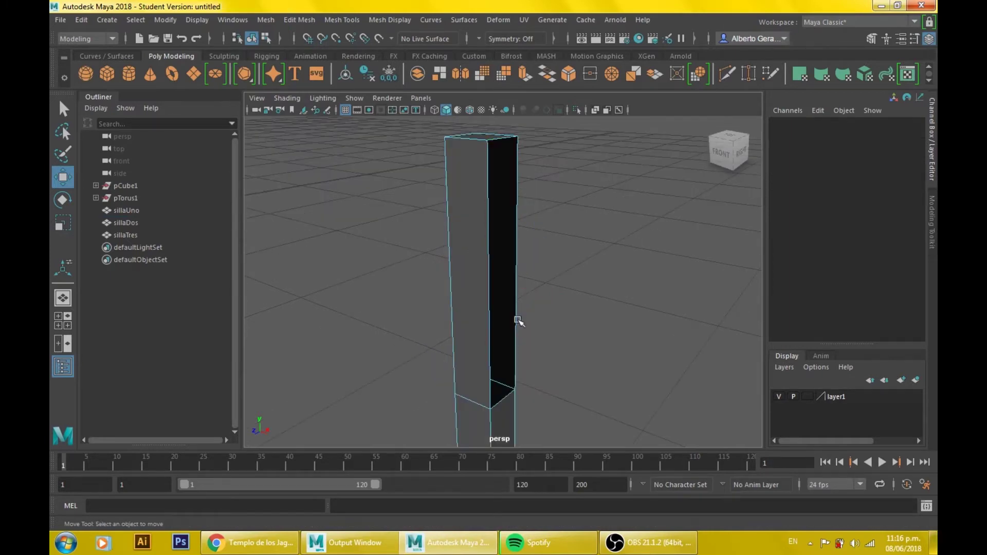
- Delete the inner face of the other back post as well
mouse_move(592, 327)
alt+mouse_down()
mouse_move(661, 319)
mouse_move(689, 275)
mouse_move(559, 293)
alt+mouse_up()
click(691, 273)
key(Delete)
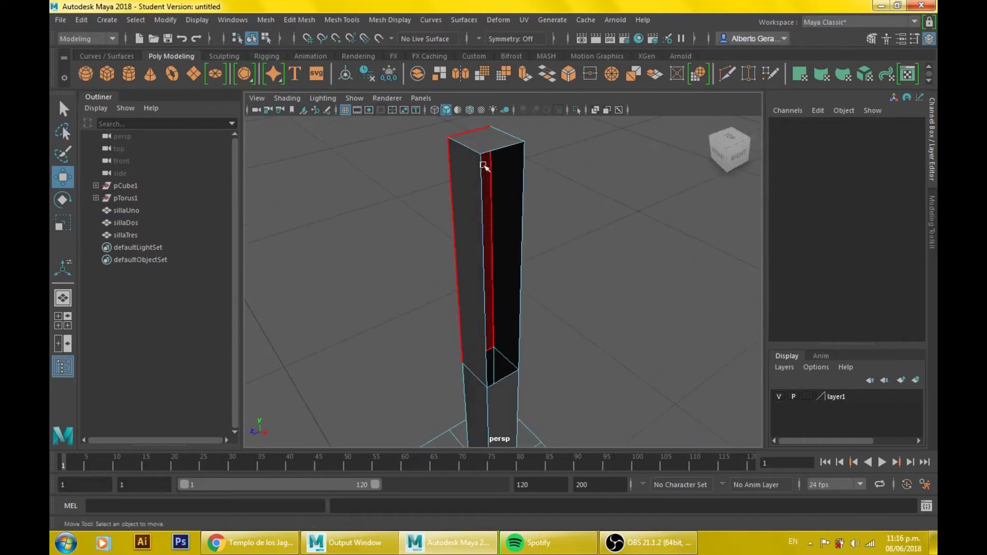
- Select an edge of the opened back post in edge mode
right_click(477, 136)
click(478, 102)
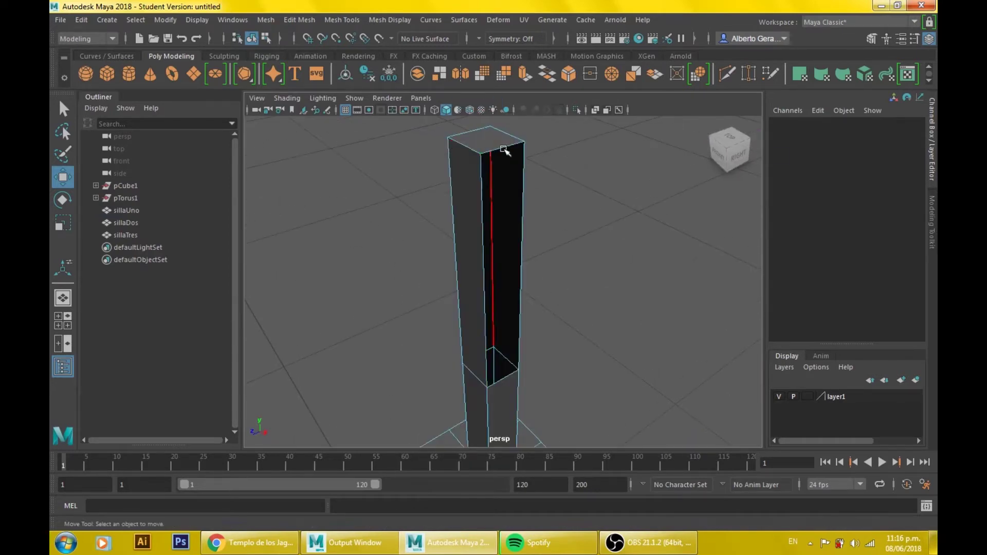
click(502, 150)
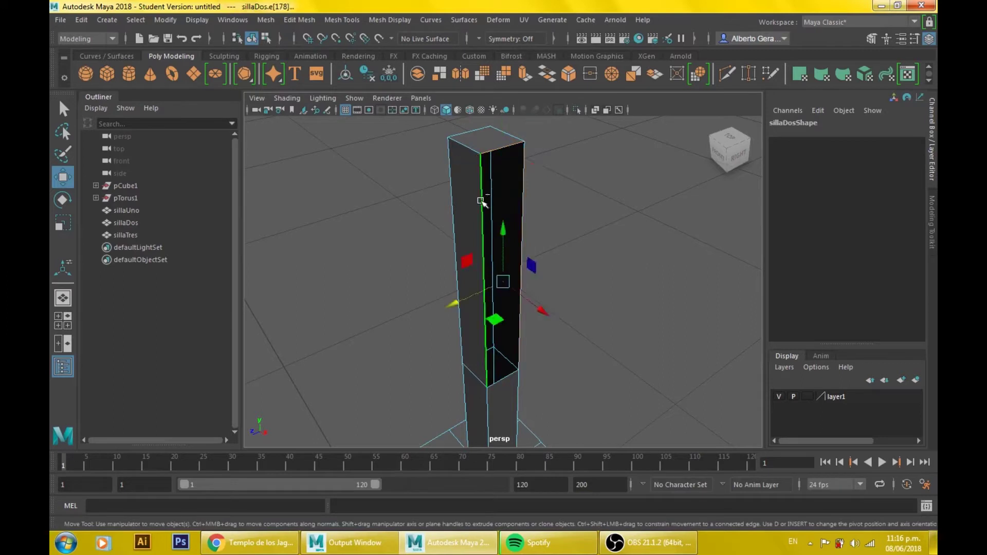
alt+drag(535, 309, 553, 330)
scroll(553, 330, down, 5)
scroll(617, 346, up, 4)
scroll(569, 341, up, 2)
scroll(569, 341, down, 1)
- Extrude the edge across to the other post, then view in wireframe
key(ctrl+e)
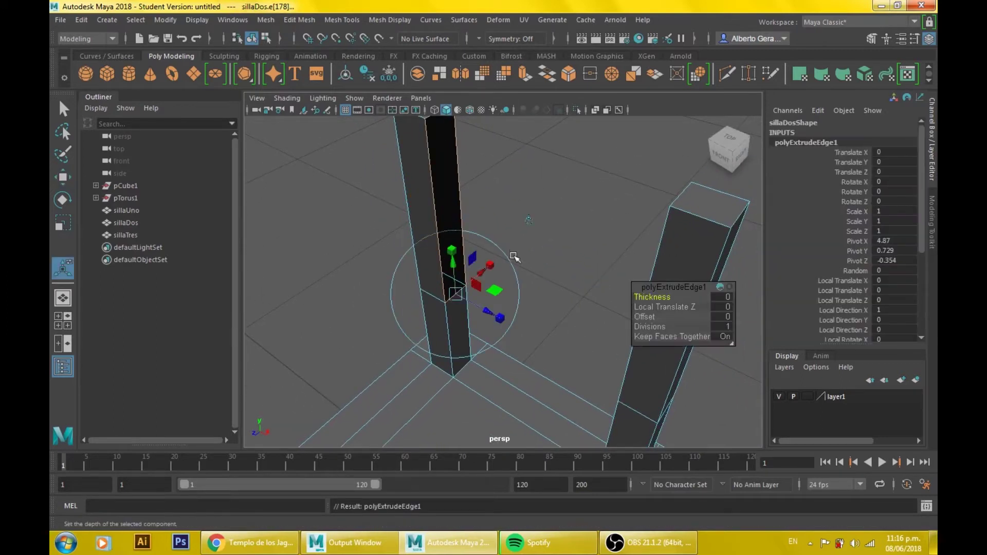
key(w)
drag(496, 235, 734, 319)
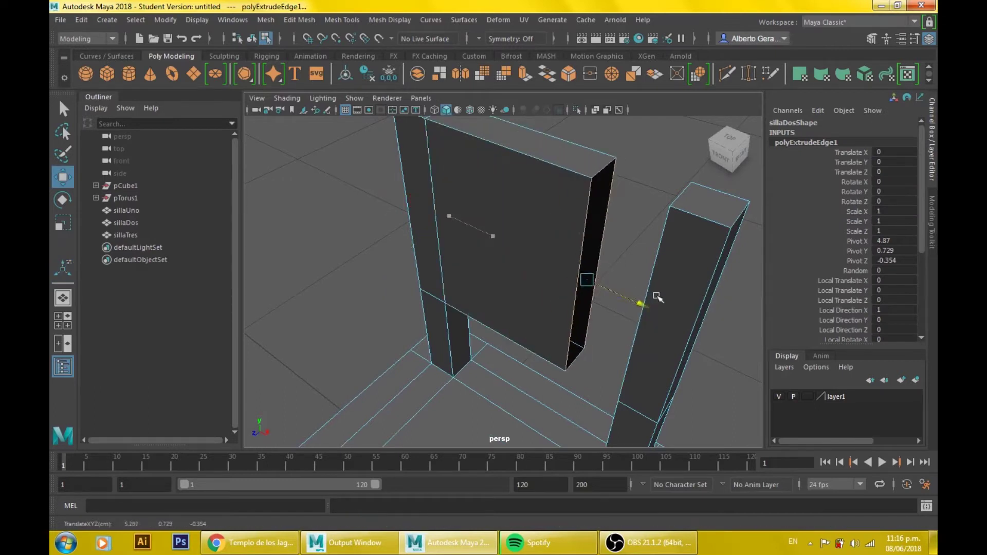
drag(734, 318, 732, 318)
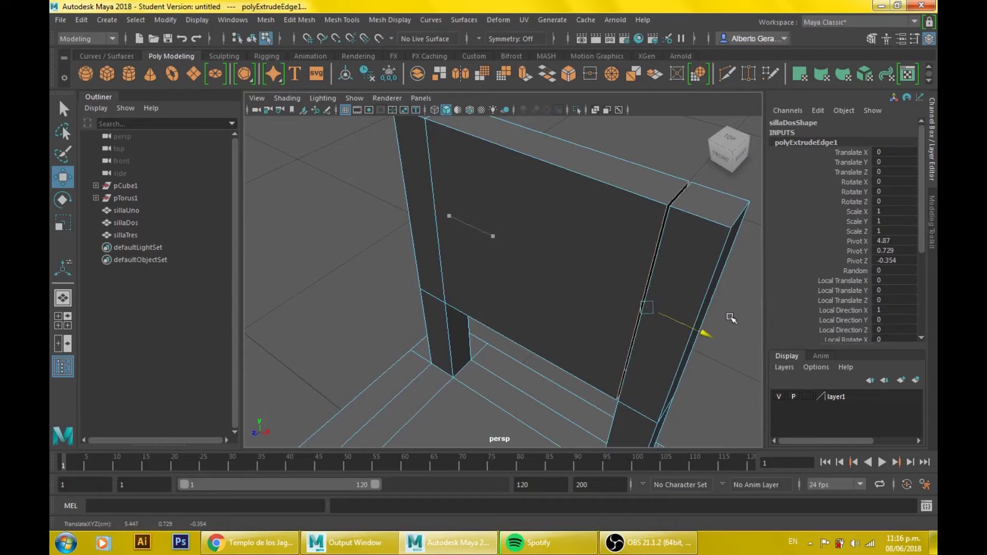
drag(733, 319, 733, 319)
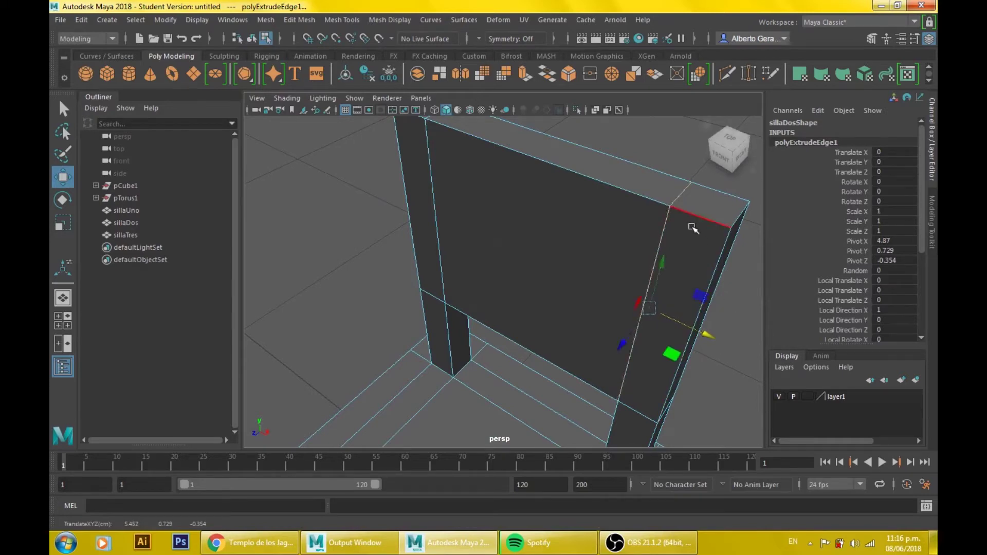
key(4)
mouse_move(694, 228)
alt+mouse_down()
mouse_move(607, 277)
mouse_move(442, 254)
mouse_move(564, 357)
mouse_move(540, 324)
mouse_move(533, 272)
alt+mouse_up()
right_drag(533, 273, 470, 191)
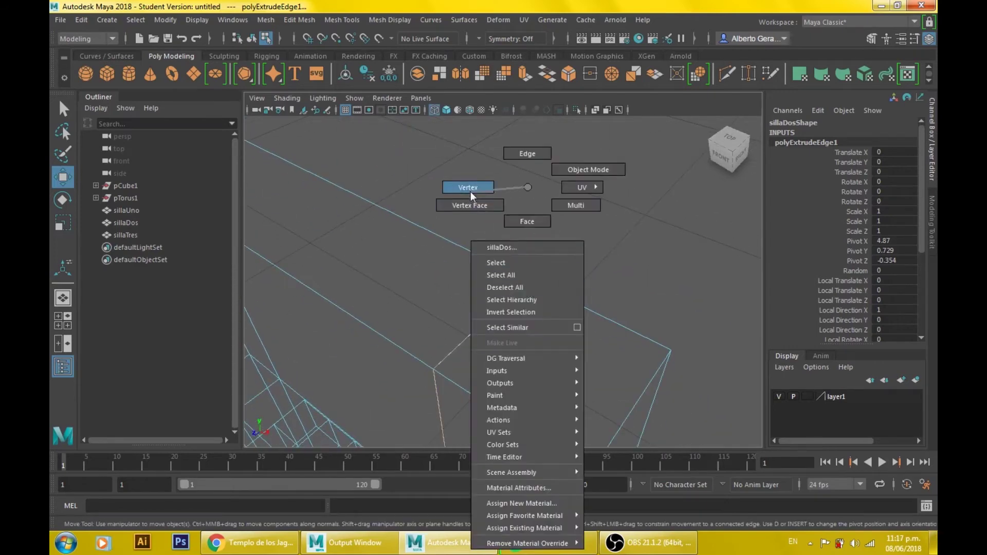
- Merge the overlapping vertices at the first panel corner with Edit Mesh > Merge
click(529, 280)
mouse_move(580, 303)
ctrl+shift+mouse_down()
mouse_move(595, 315)
mouse_move(475, 251)
ctrl+shift+mouse_up()
key(ctrl+z)
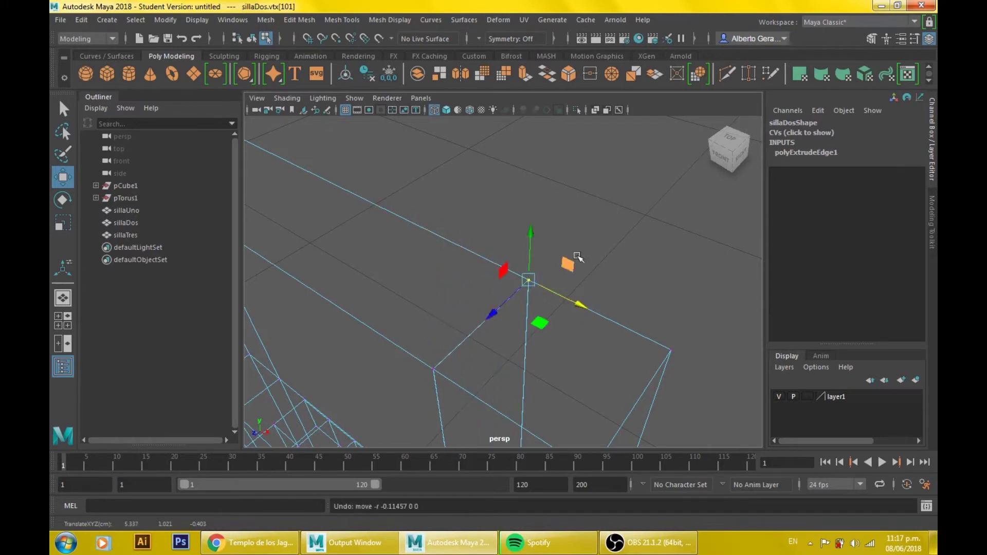
drag(497, 312, 493, 288)
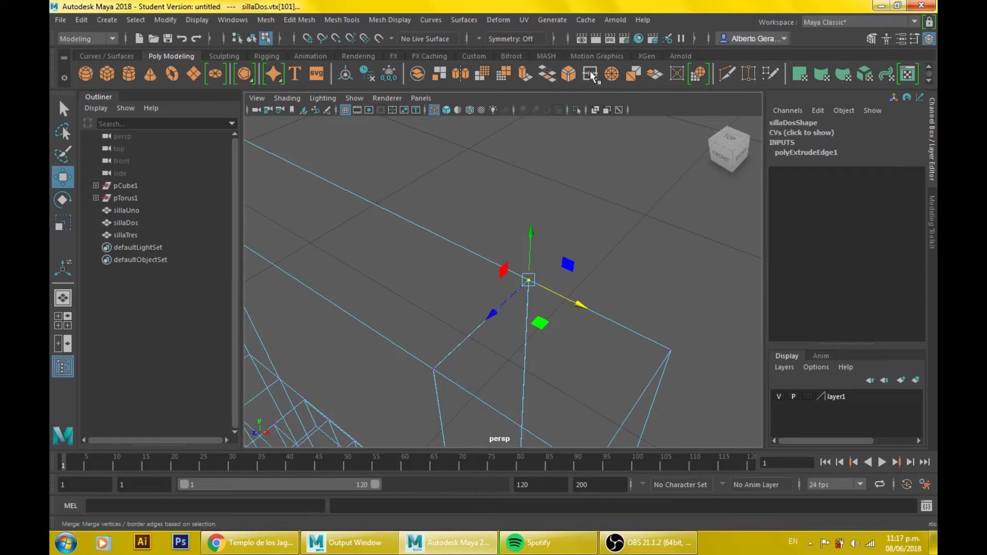
click(310, 21)
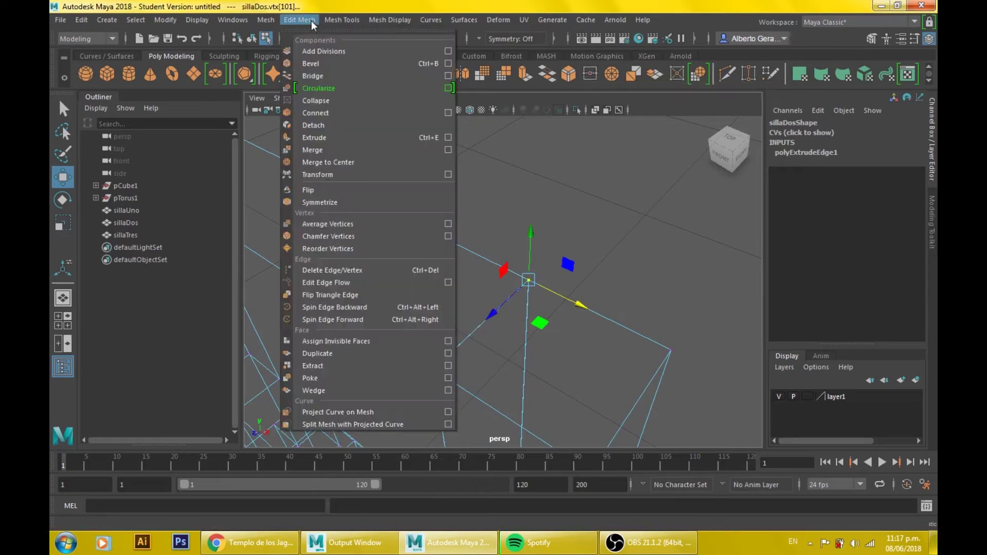
click(318, 149)
- Merge the overlapping vertices at the other backrest corners
mouse_move(533, 302)
alt+middle_down()
mouse_move(525, 293)
mouse_move(480, 302)
alt+middle_up()
click(458, 301)
click(550, 222)
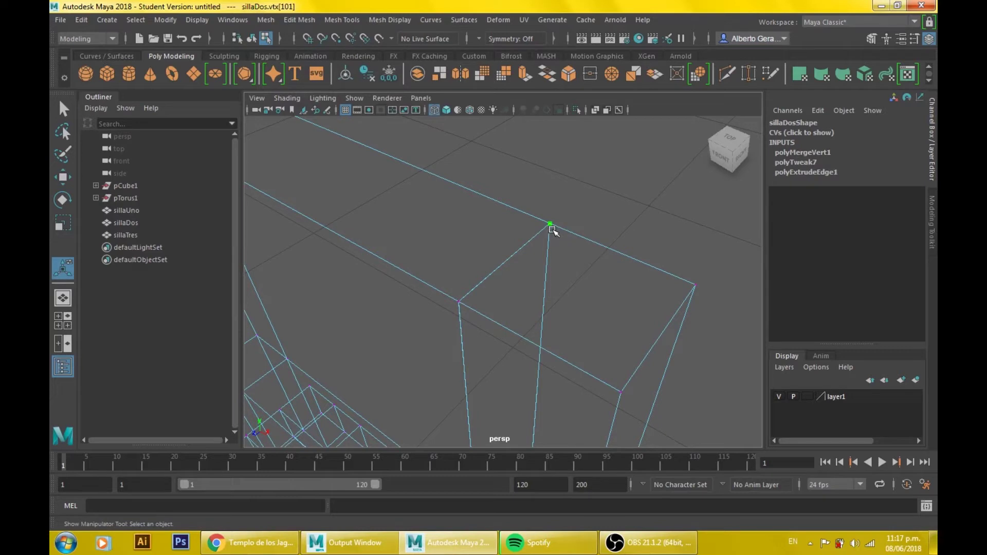
key(w)
drag(552, 229, 556, 240)
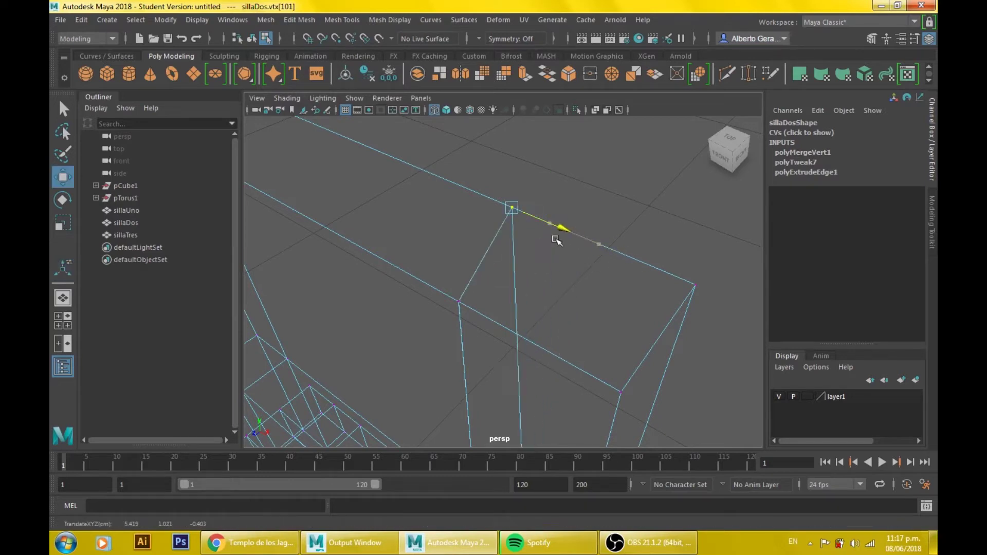
key(ctrl+z)
drag(444, 282, 481, 334)
shift+right_drag(481, 334, 483, 334)
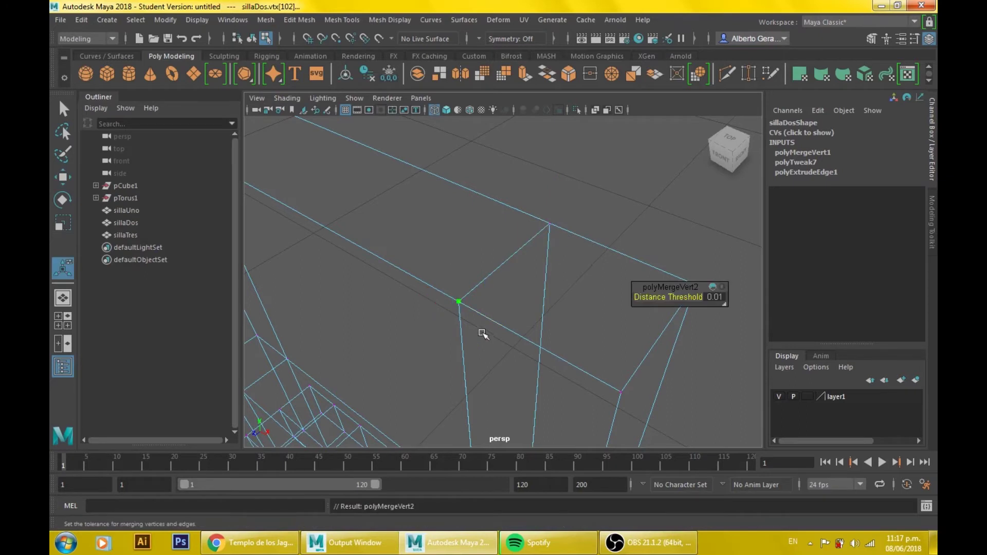
mouse_move(512, 385)
alt+mouse_down()
mouse_move(511, 280)
mouse_move(475, 297)
mouse_move(506, 341)
alt+mouse_up()
key(g)
drag(551, 256, 517, 306)
key(g)
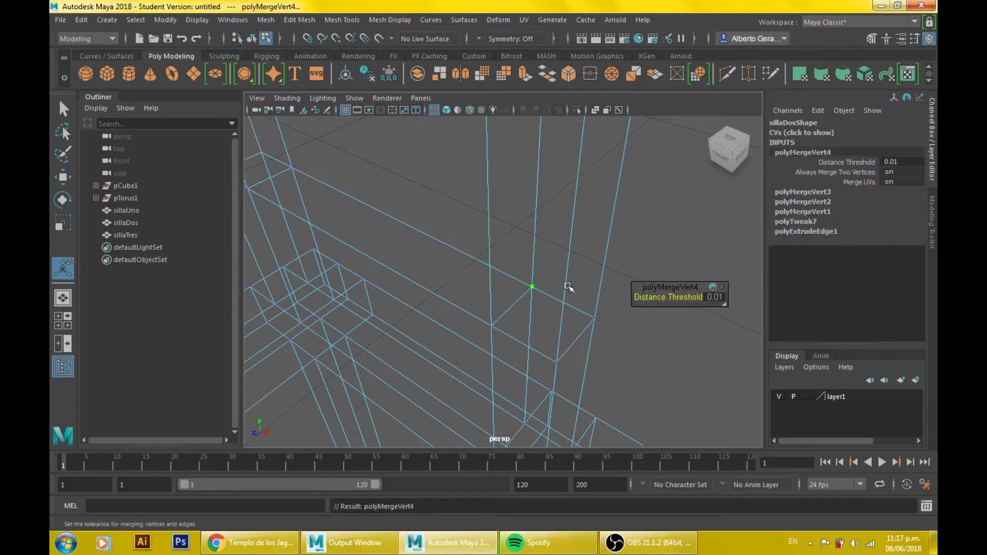
- Repeat the last merge and switch back to shaded view
click(85, 20)
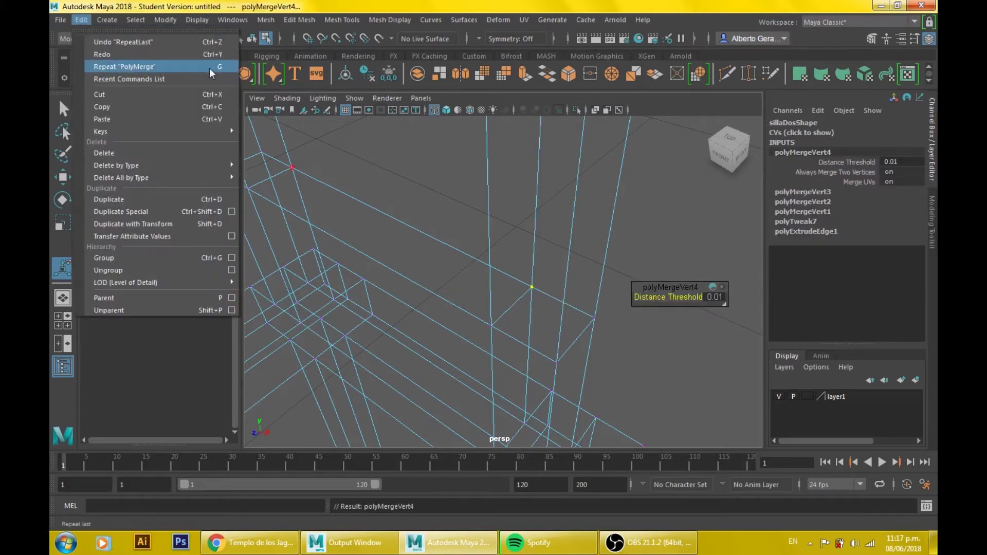
click(532, 286)
mouse_move(549, 259)
alt+mouse_down()
mouse_move(562, 346)
mouse_move(551, 298)
alt+mouse_up()
key(5)
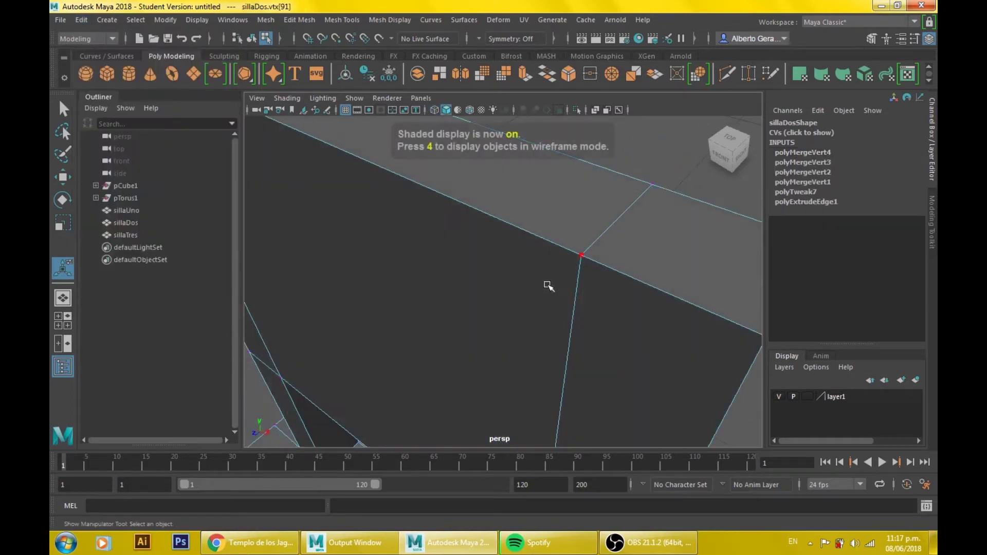
alt+right_drag(584, 312, 473, 282)
alt+drag(481, 286, 469, 330)
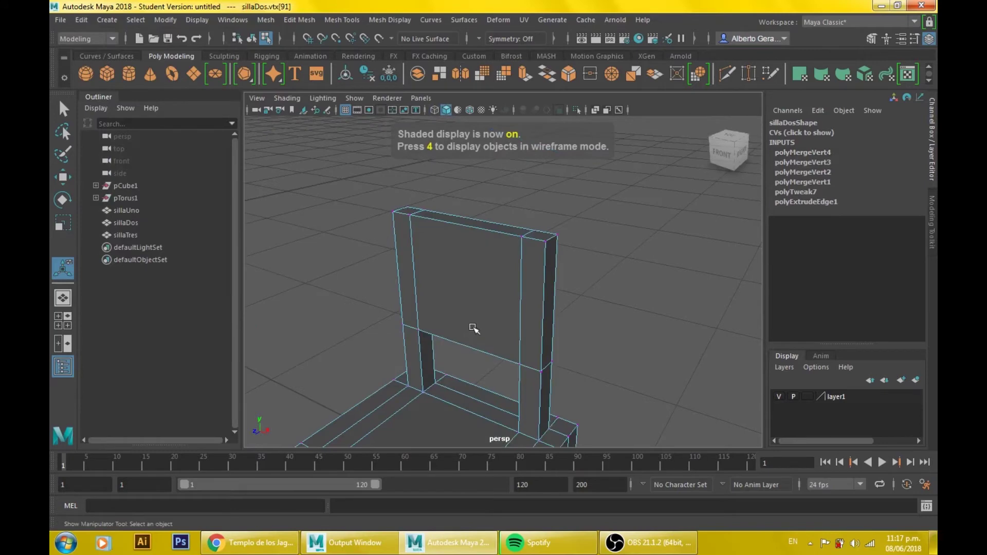
- Reselect sillaDos as an object, frame its welded backrest, and open Mesh Tools
right_drag(512, 192, 560, 171)
mouse_move(559, 359)
alt+mouse_down()
mouse_move(383, 324)
mouse_move(500, 355)
mouse_move(459, 330)
alt+mouse_up()
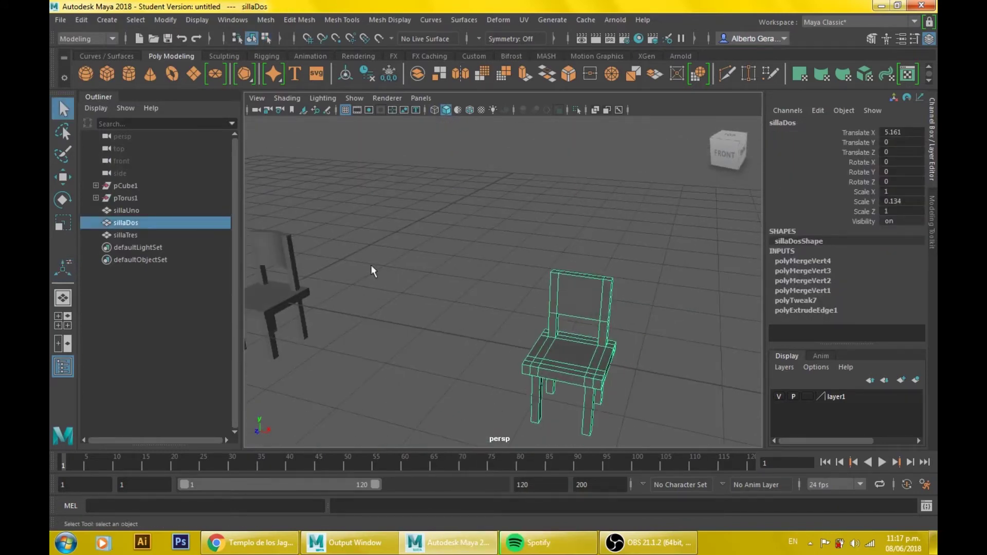
mouse_move(551, 370)
alt+mouse_down()
mouse_move(523, 344)
mouse_move(529, 349)
mouse_move(462, 355)
alt+mouse_up()
click(263, 244)
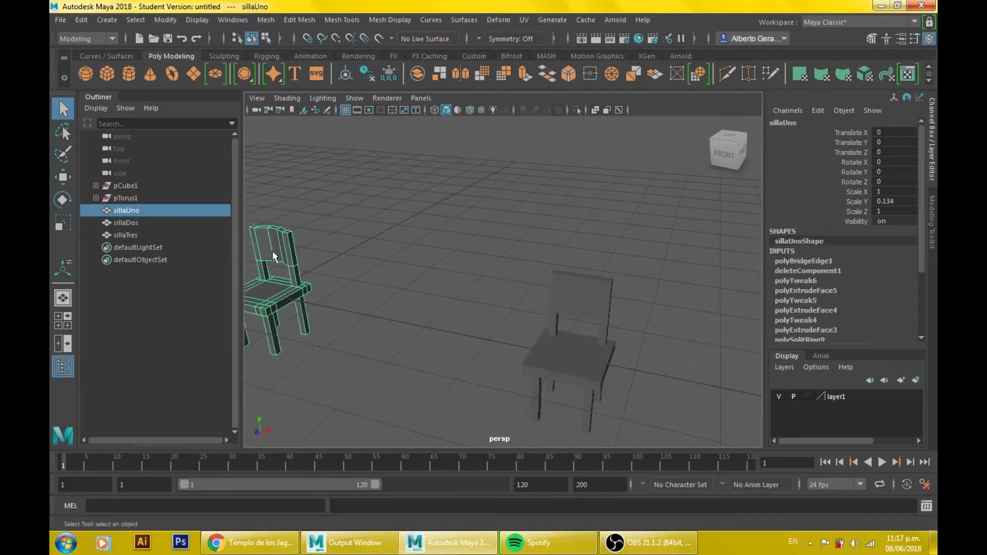
click(595, 306)
key(f)
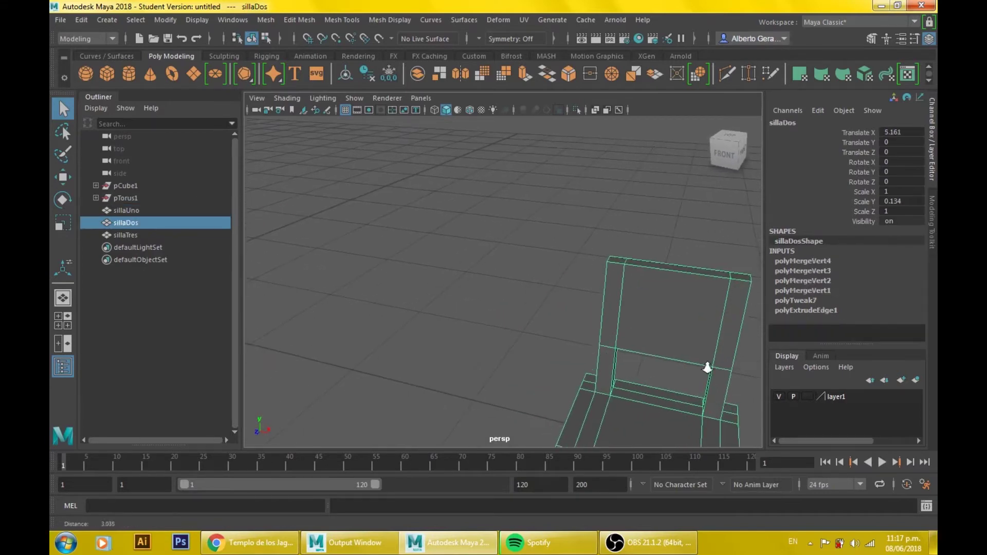
scroll(547, 310, up, 3)
mouse_move(548, 311)
alt+mouse_down()
mouse_move(472, 288)
mouse_move(533, 220)
mouse_move(522, 236)
alt+mouse_up()
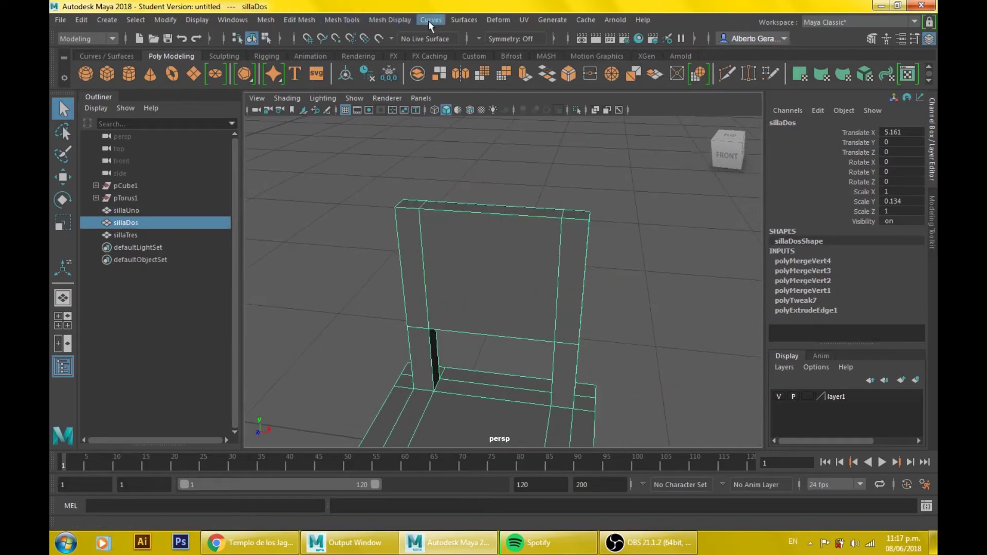
click(366, 22)
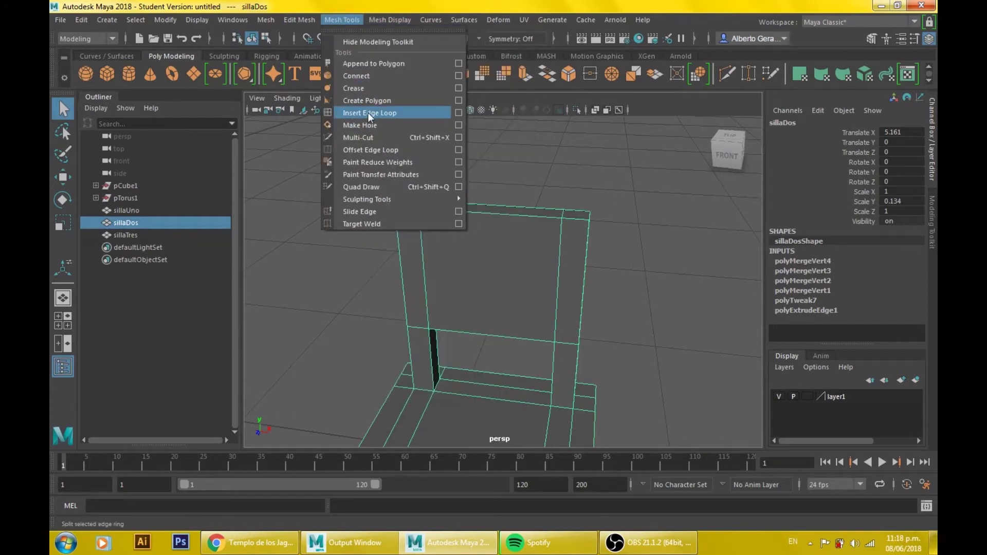
- Insert 2 evenly spaced vertical edge loops across the chair back
click(457, 112)
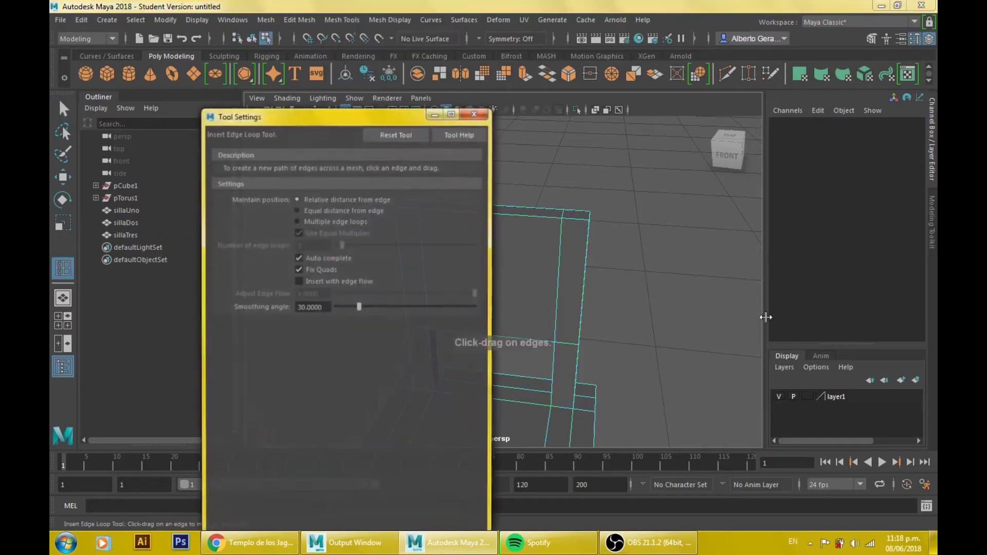
click(297, 221)
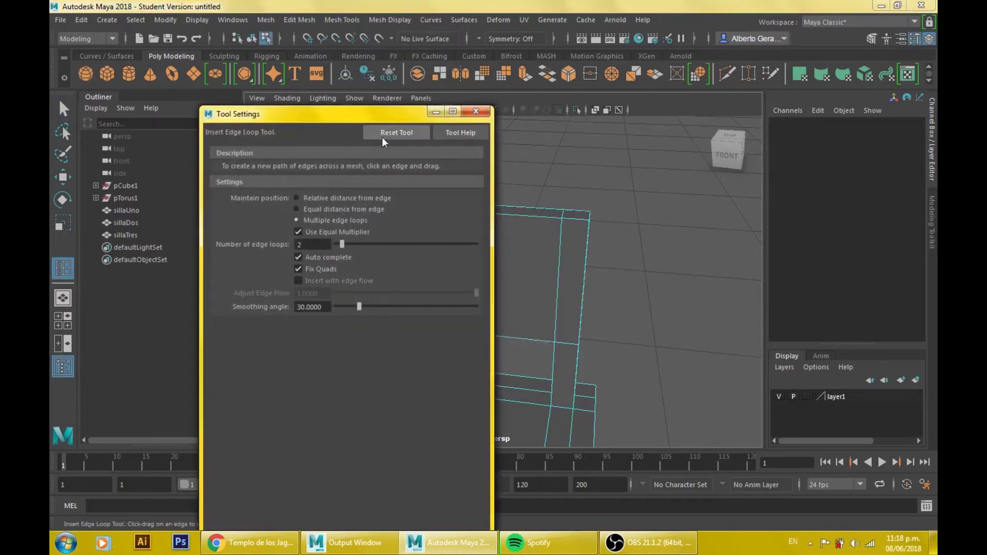
click(476, 112)
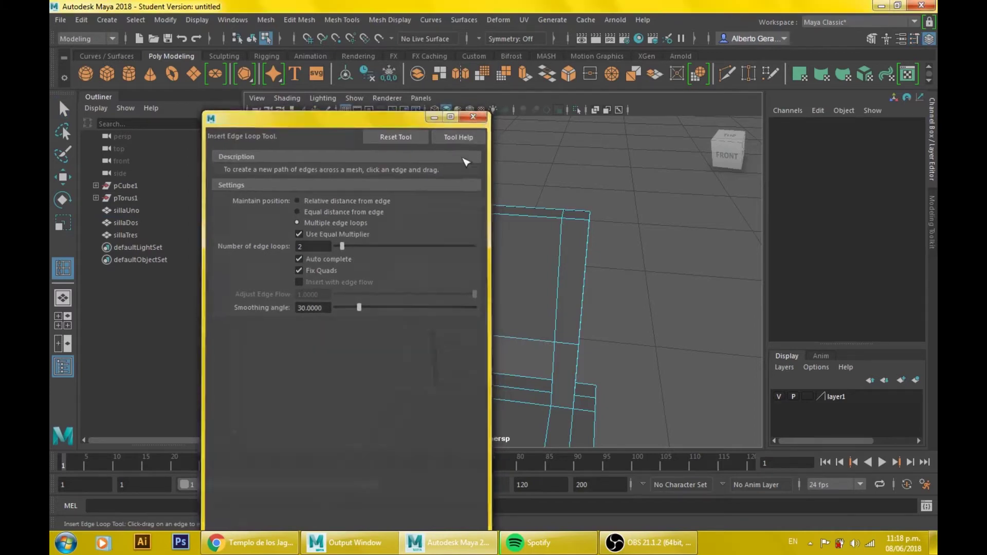
click(502, 220)
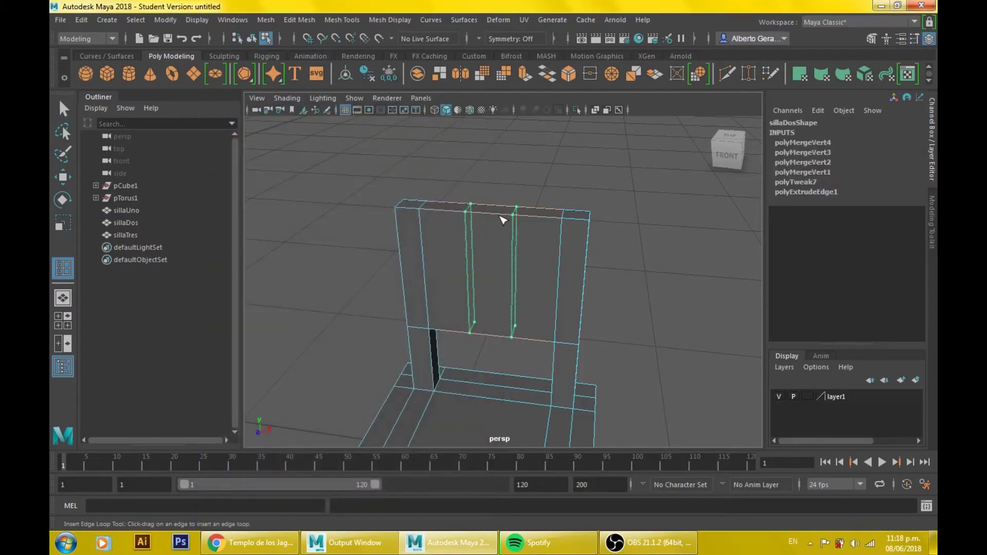
drag(503, 220, 503, 220)
key(q)
- Select the middle back strip's vertices with the Move tool
right_drag(497, 213, 424, 205)
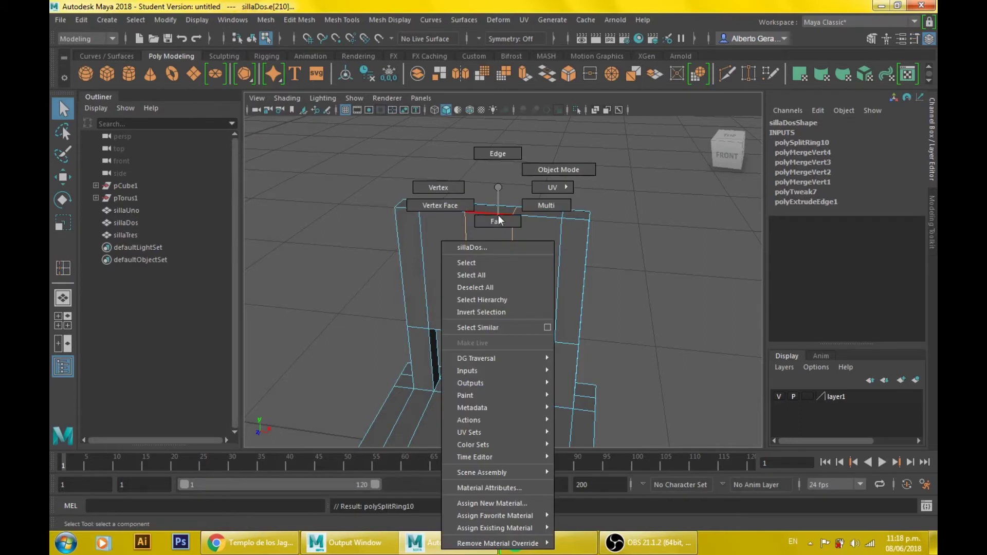
alt+drag(484, 230, 522, 188)
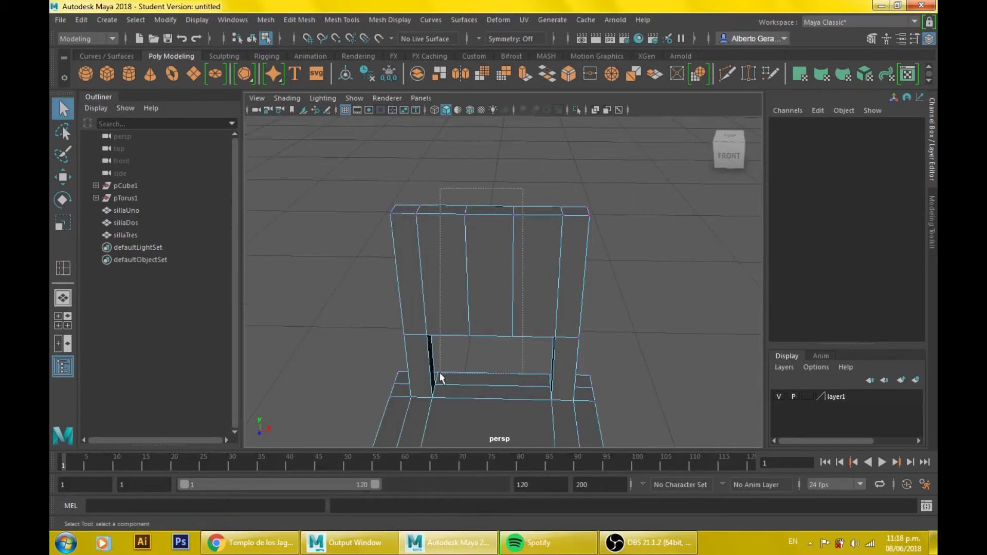
drag(439, 386, 440, 386)
mouse_move(507, 326)
alt+mouse_down()
mouse_move(473, 322)
mouse_move(459, 338)
mouse_move(551, 312)
mouse_move(463, 286)
mouse_move(411, 288)
alt+mouse_up()
key(w)
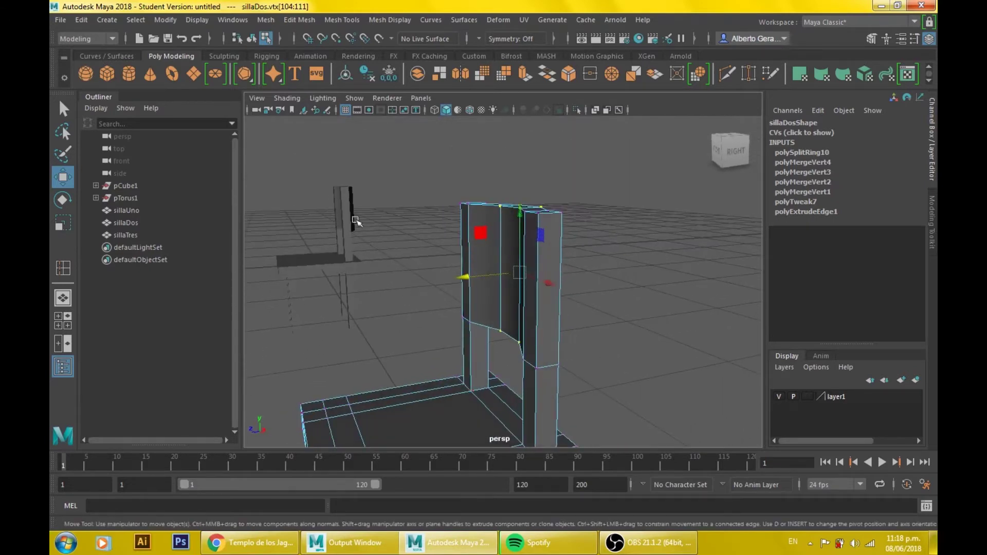
- Return to object mode and select the sillaTres chair
right_drag(561, 227, 591, 181)
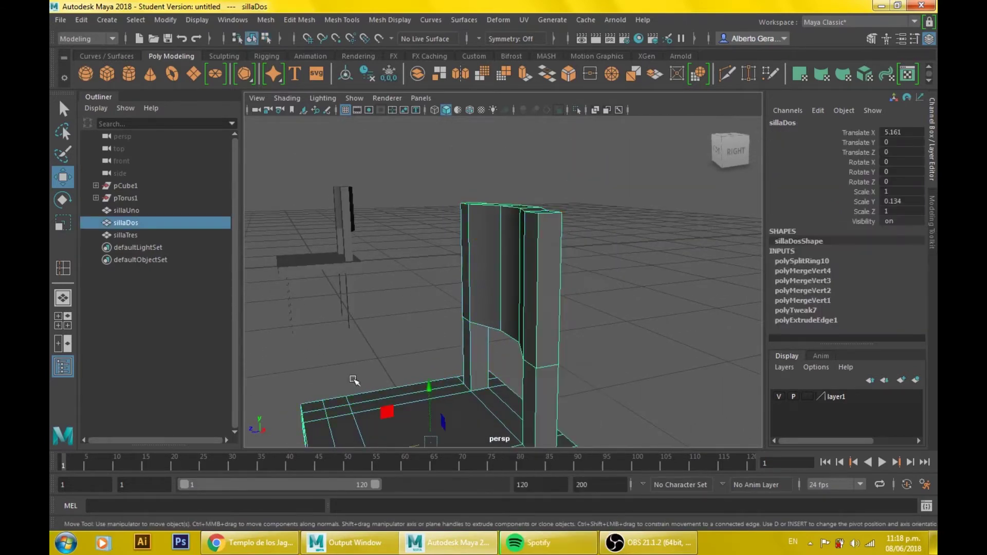
alt+drag(440, 337, 401, 399)
mouse_move(401, 399)
alt+right_down()
mouse_move(636, 317)
mouse_move(545, 334)
alt+right_up()
mouse_move(544, 335)
alt+mouse_down()
mouse_move(514, 354)
mouse_move(526, 368)
alt+mouse_up()
alt+middle_drag(526, 368, 471, 333)
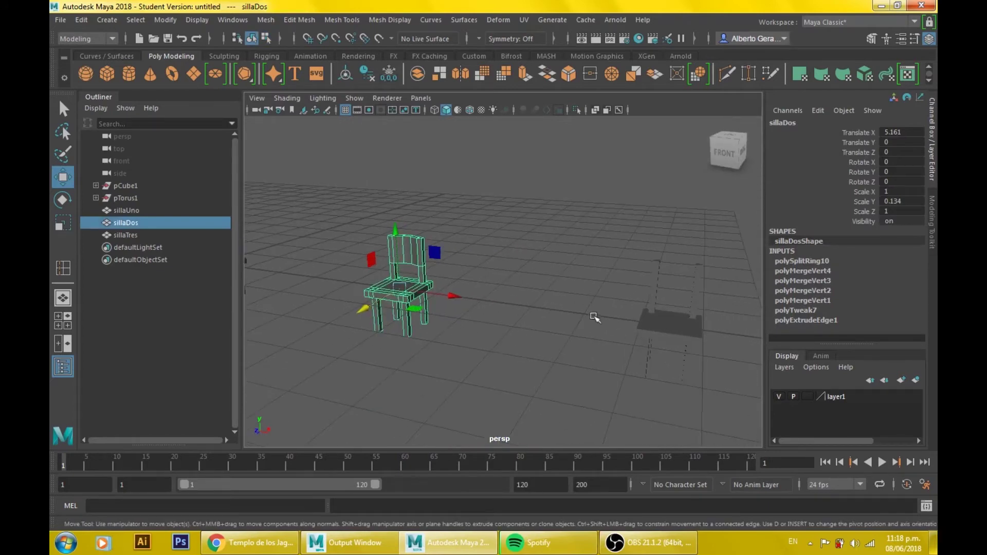
click(639, 325)
- Frame sillaTres and orbit behind it to its back leg
key(f)
mouse_move(649, 282)
alt+right_down()
mouse_move(594, 264)
mouse_move(509, 291)
mouse_move(513, 319)
alt+right_up()
mouse_move(513, 319)
alt+mouse_down()
mouse_move(557, 325)
mouse_move(622, 302)
mouse_move(598, 309)
alt+mouse_up()
alt+drag(656, 339, 441, 353)
mouse_move(440, 352)
alt+right_down()
mouse_move(612, 335)
mouse_move(538, 348)
mouse_move(511, 319)
mouse_move(522, 324)
alt+right_up()
- Delete the right pillar's front face, then return to object mode
right_click(558, 187)
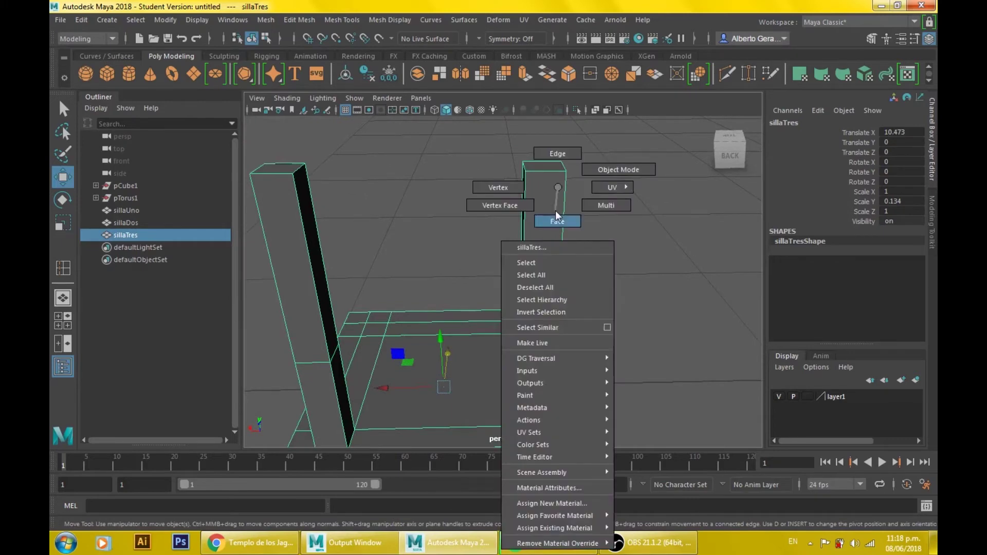
click(452, 271)
mouse_move(452, 271)
alt+mouse_down()
mouse_move(633, 266)
mouse_move(536, 249)
mouse_move(560, 247)
mouse_move(550, 249)
alt+mouse_up()
mouse_move(595, 362)
alt+mouse_down()
mouse_move(599, 341)
mouse_move(447, 347)
mouse_move(486, 345)
alt+mouse_up()
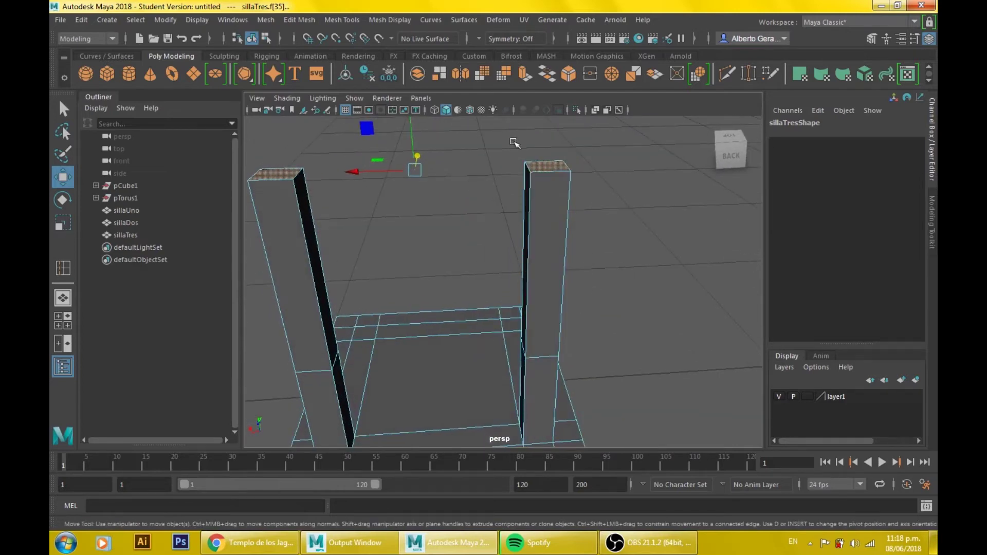
click(546, 262)
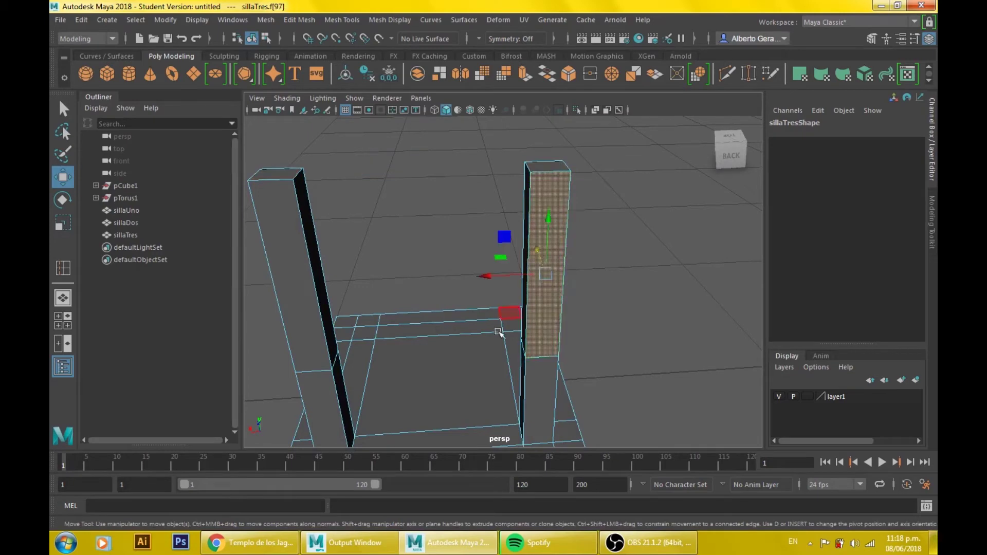
ctrl+click(546, 264)
alt+drag(537, 390, 481, 388)
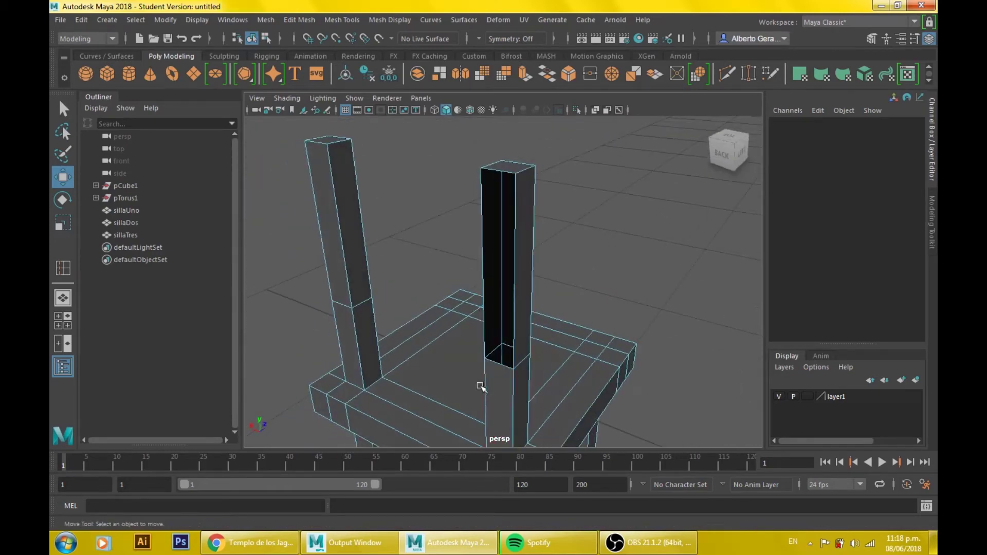
right_drag(490, 187, 490, 266)
right_drag(535, 152, 537, 154)
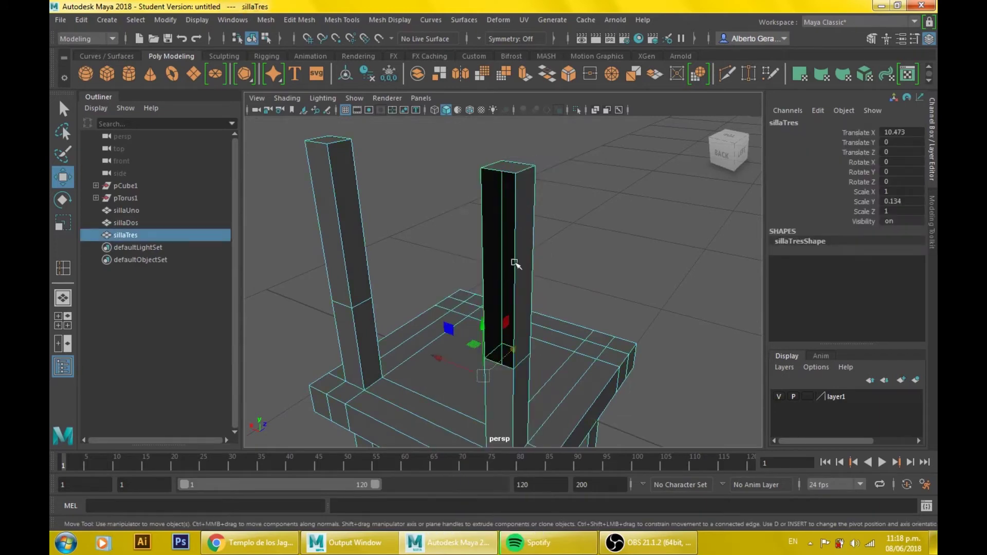
right_drag(484, 225, 520, 165)
- Fill the open hole in sillaTres's right pillar with Mesh > Fill Hole
click(266, 20)
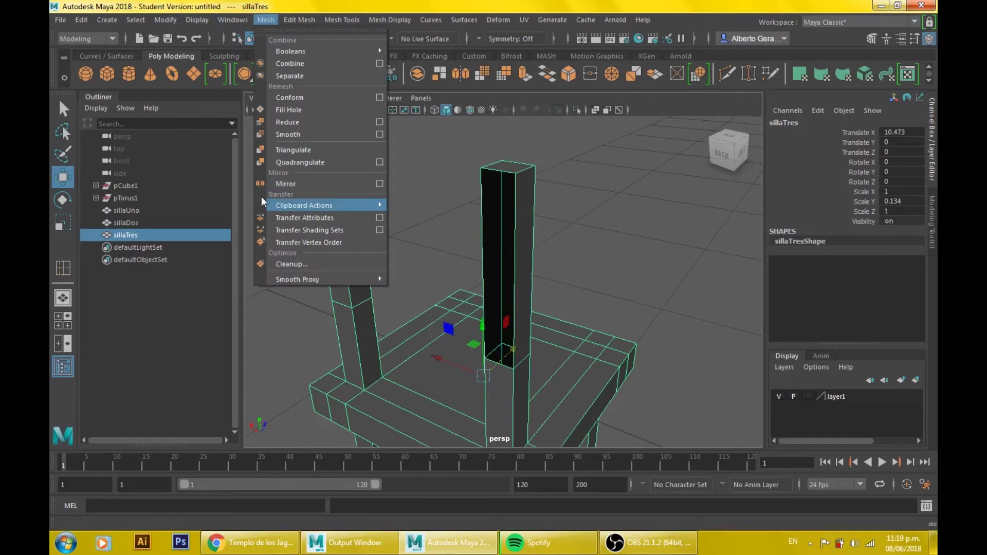
click(314, 110)
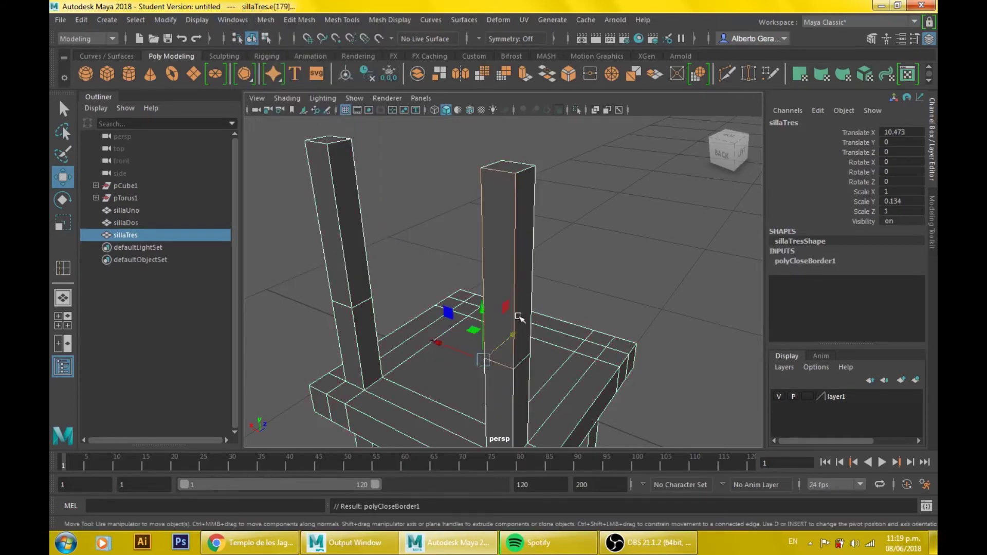
alt+drag(518, 316, 508, 329)
alt+drag(624, 363, 535, 241)
- Delete the pillar's tall upper face in face mode
right_click(534, 237)
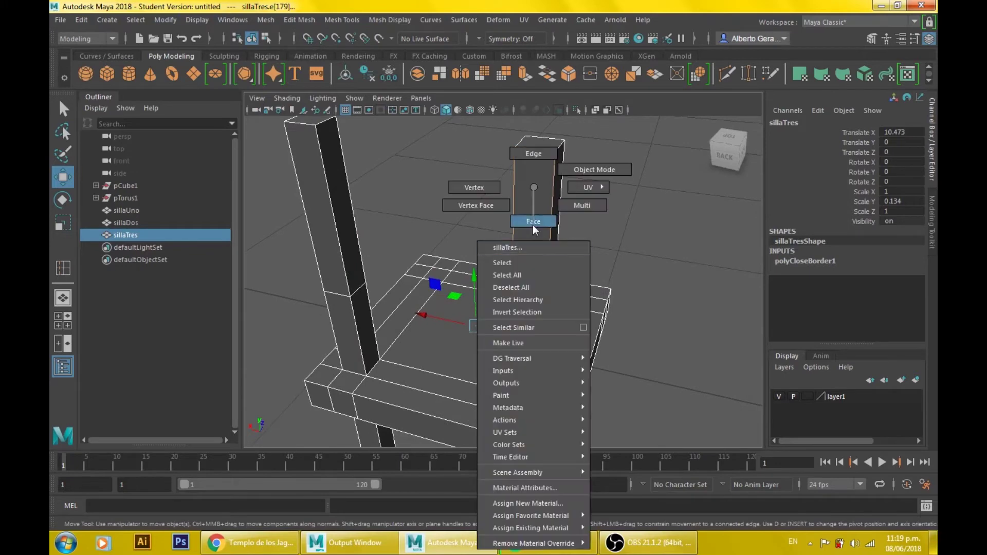
click(533, 221)
click(526, 237)
key(Delete)
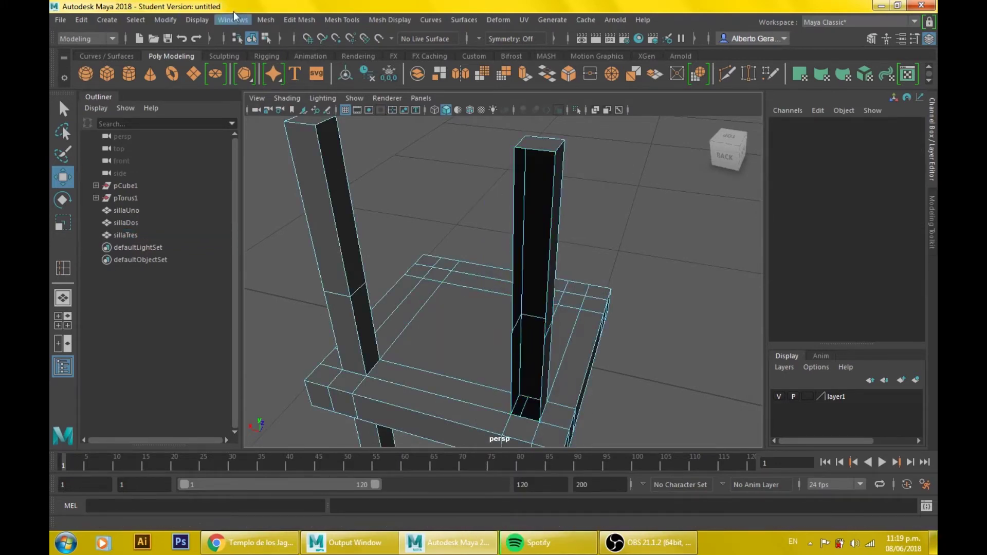
click(268, 20)
click(319, 118)
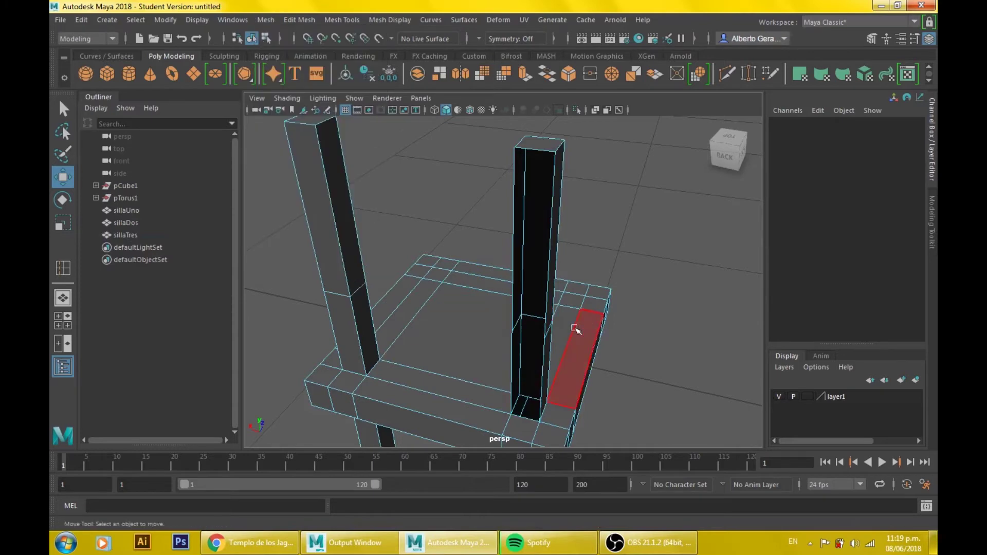
right_drag(528, 244, 552, 165)
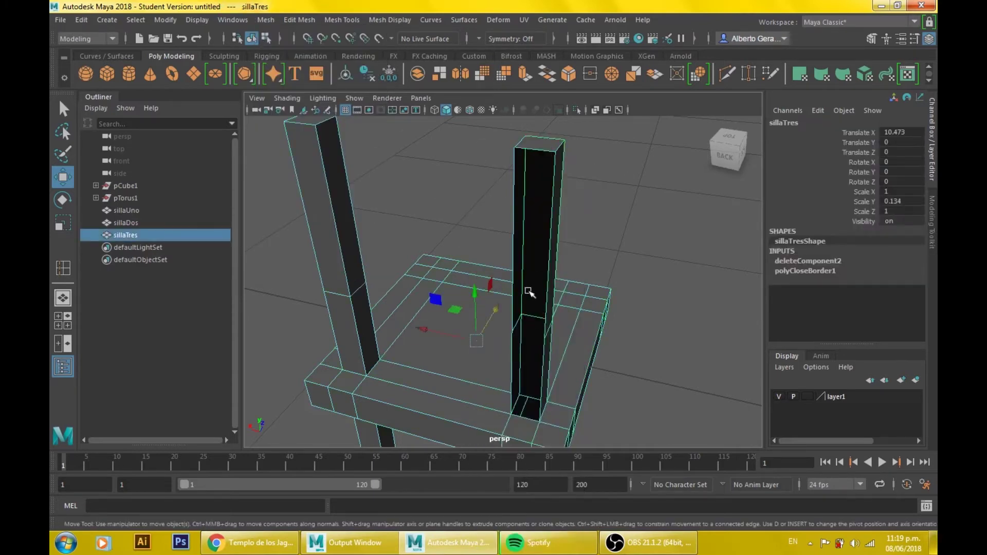
key(ctrl+shift+a)
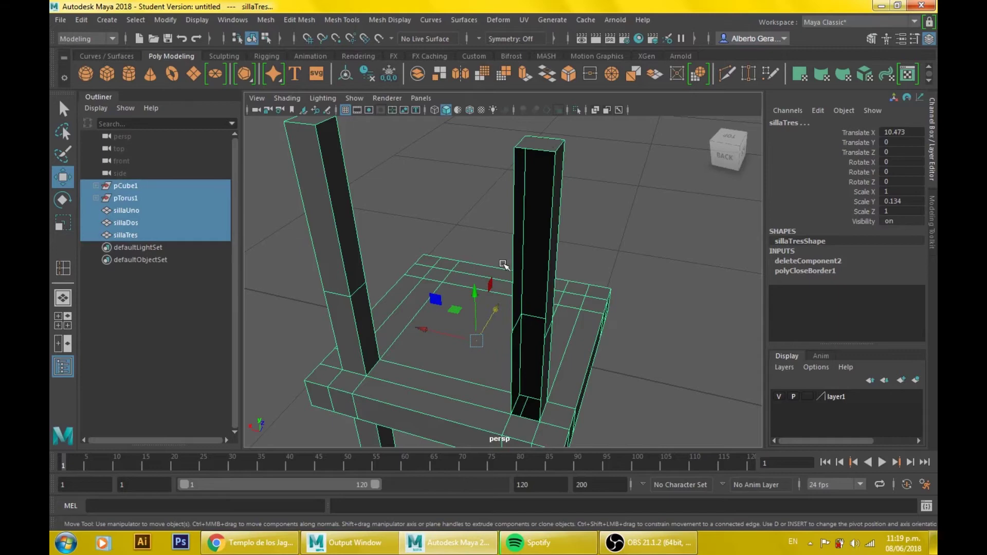
click(270, 21)
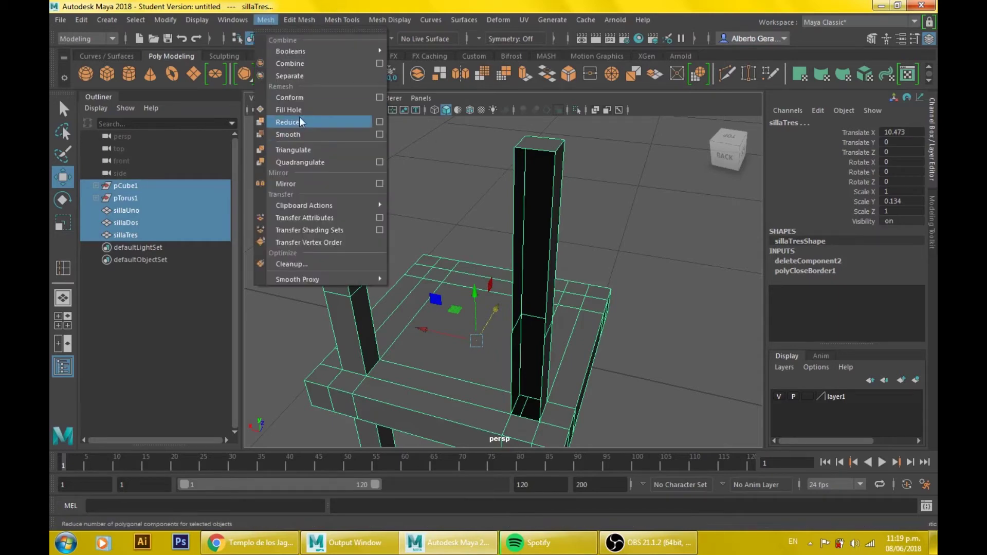
click(299, 116)
right_drag(528, 241, 612, 288)
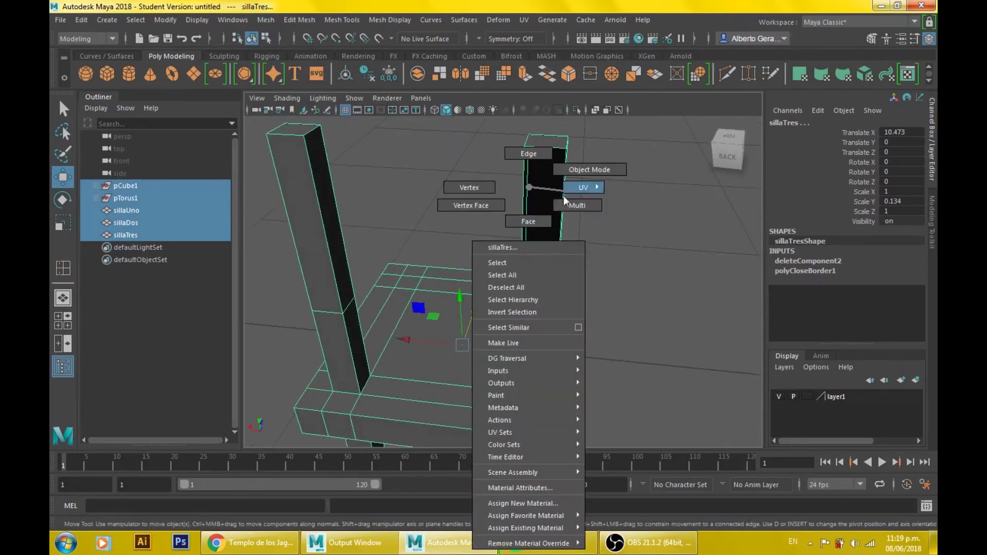
click(624, 325)
click(466, 328)
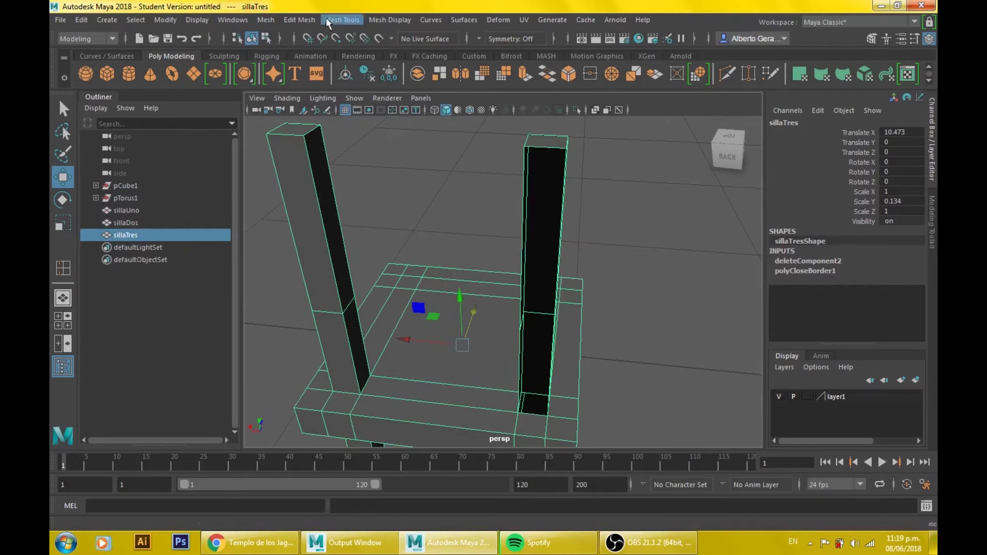
click(266, 21)
click(303, 106)
mouse_move(592, 327)
alt+mouse_down()
mouse_move(670, 309)
mouse_move(661, 293)
mouse_move(639, 313)
mouse_move(537, 313)
mouse_move(522, 247)
mouse_move(518, 353)
mouse_move(492, 346)
alt+mouse_up()
mouse_move(513, 314)
alt+right_down()
mouse_move(643, 326)
mouse_move(564, 223)
mouse_move(523, 146)
alt+right_up()
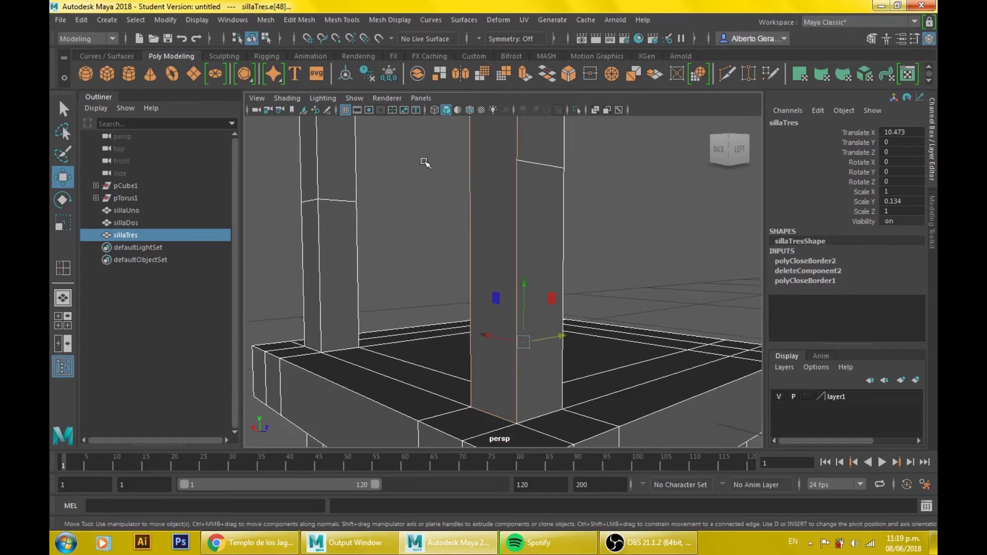
key(ctrl+z)
mouse_move(523, 176)
alt+mouse_down()
mouse_move(485, 220)
mouse_move(568, 209)
alt+mouse_up()
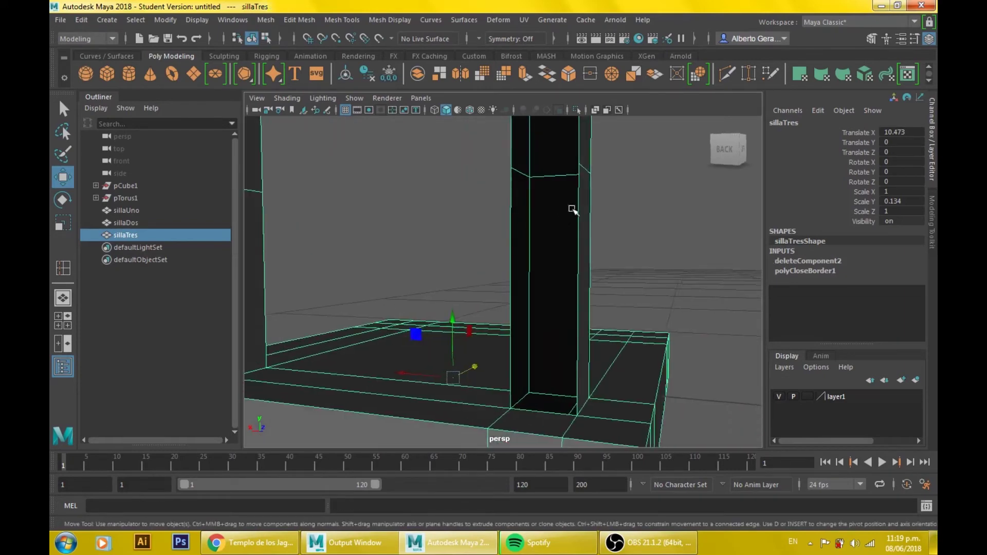
alt+middle_drag(568, 210, 551, 327)
mouse_move(551, 326)
alt+right_down()
mouse_move(572, 282)
mouse_move(551, 242)
alt+right_up()
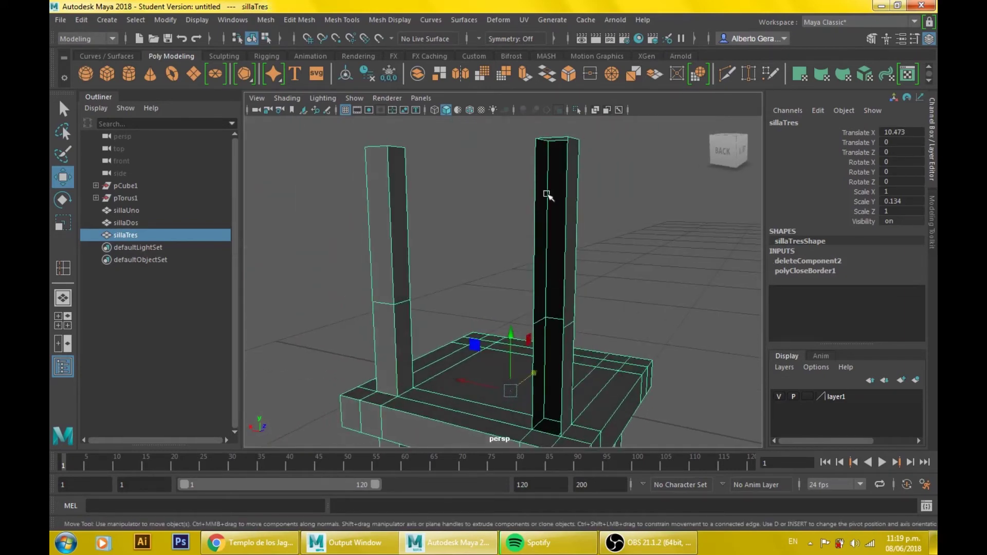
right_click(545, 184)
click(542, 158)
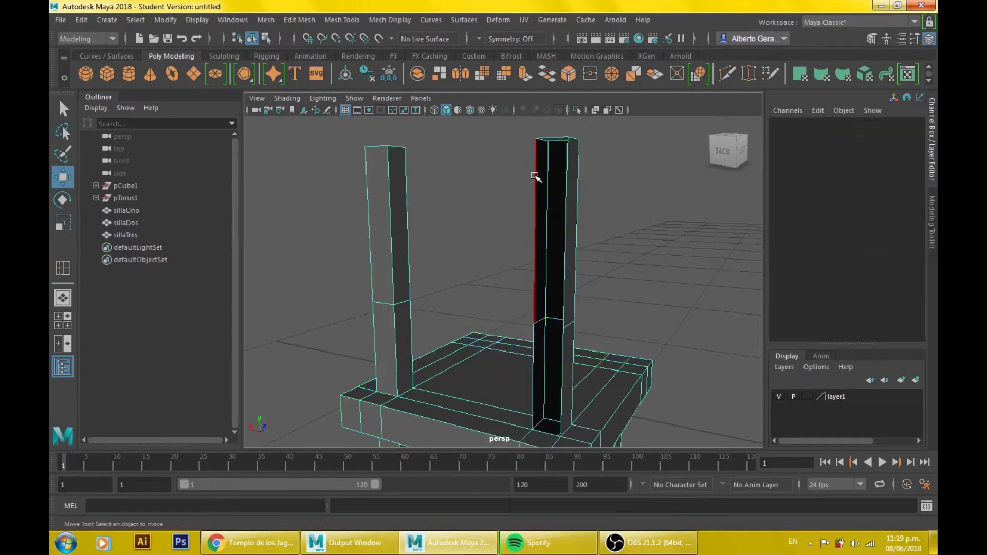
click(535, 370)
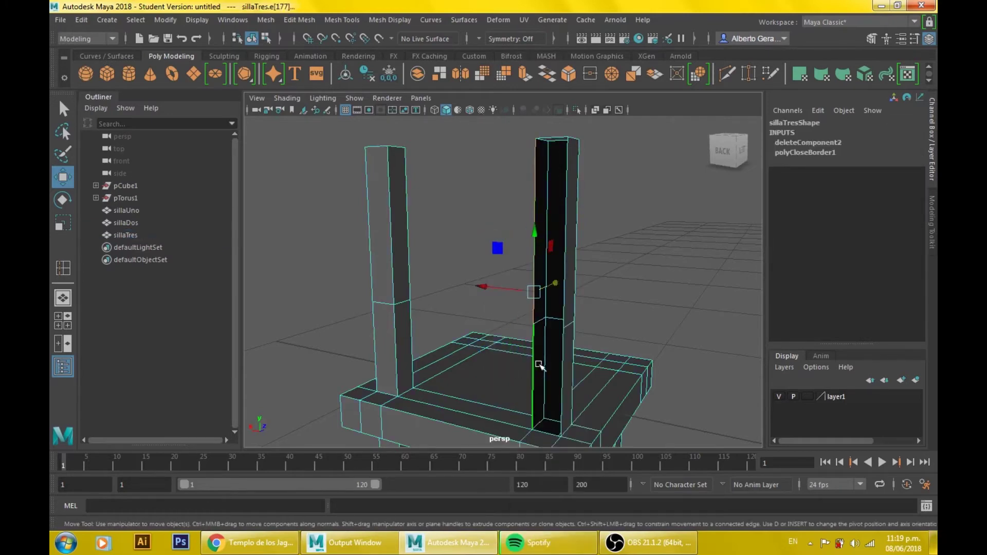
key(ctrl+r)
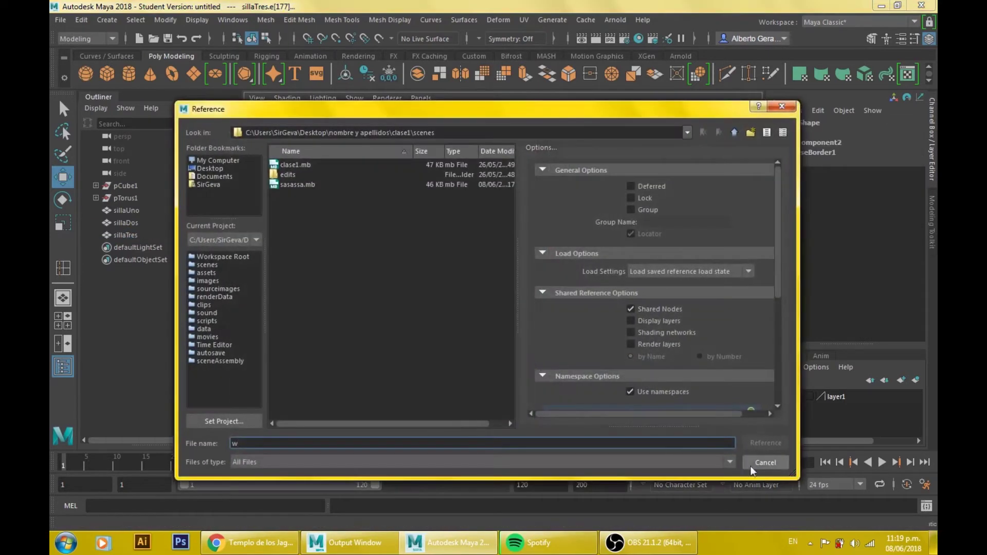
click(750, 465)
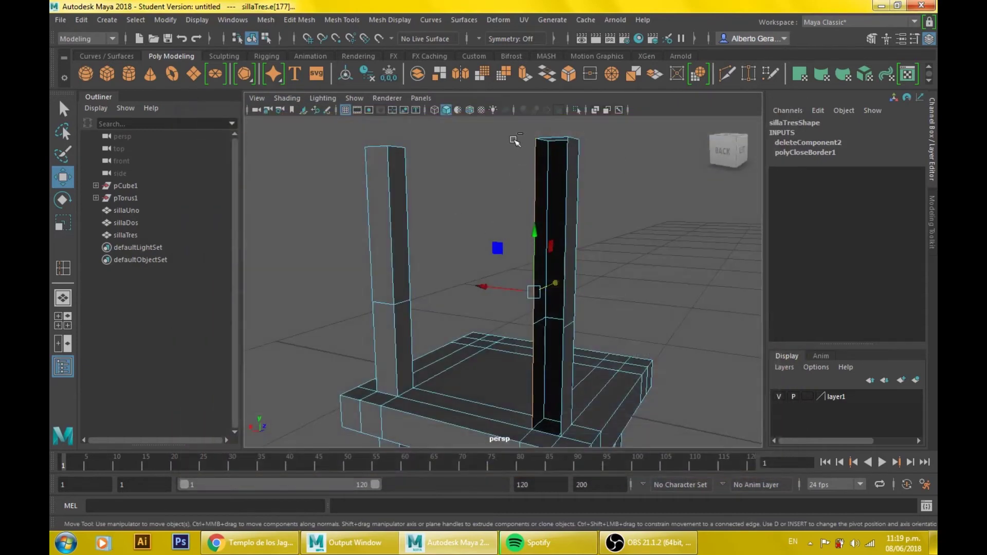
key(ctrl+e)
- Slide the extruded edge out along X and merge its vertices at the post top
key(w)
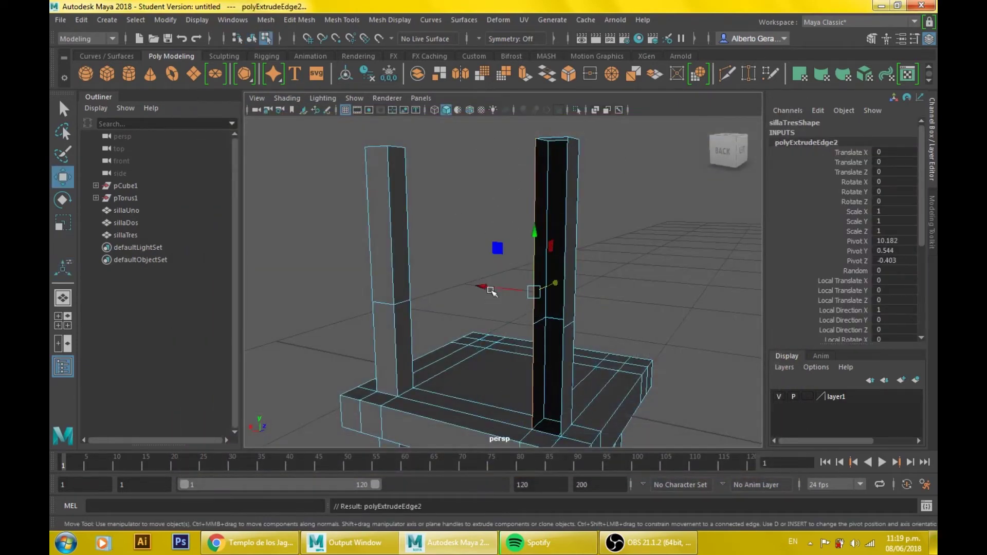
drag(484, 288, 513, 295)
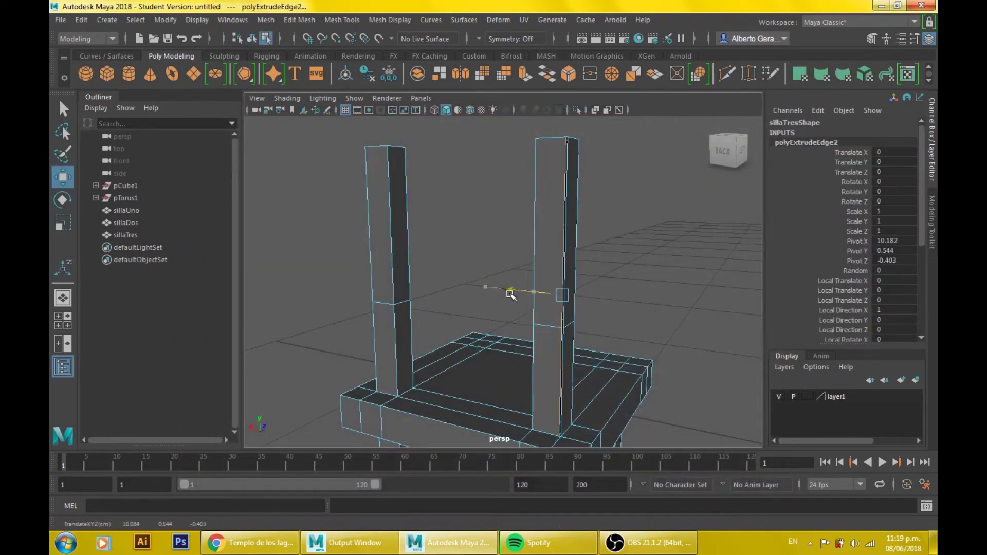
right_drag(565, 143, 520, 141)
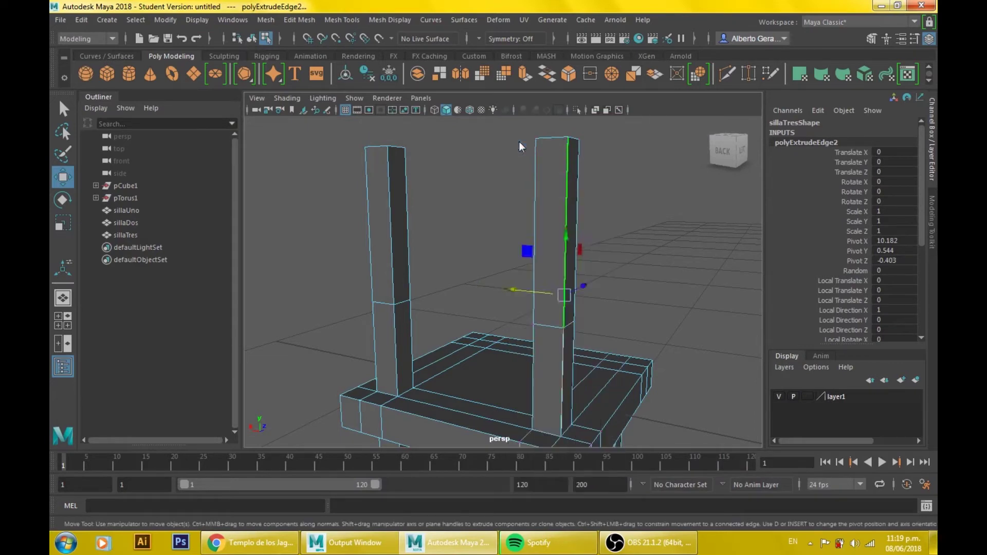
drag(572, 122, 565, 138)
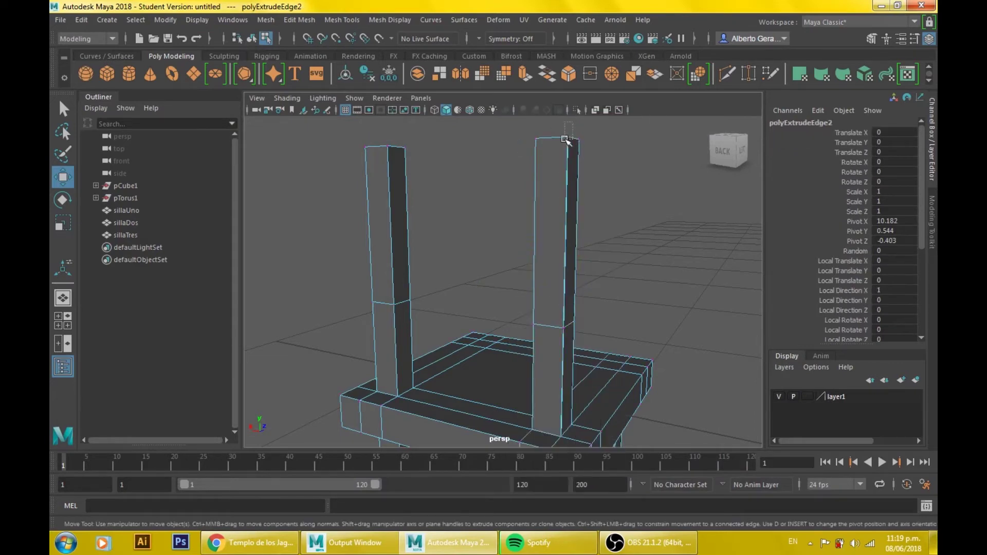
click(590, 74)
- Merge the vertex partway down the right post as well
alt+drag(562, 344, 565, 339)
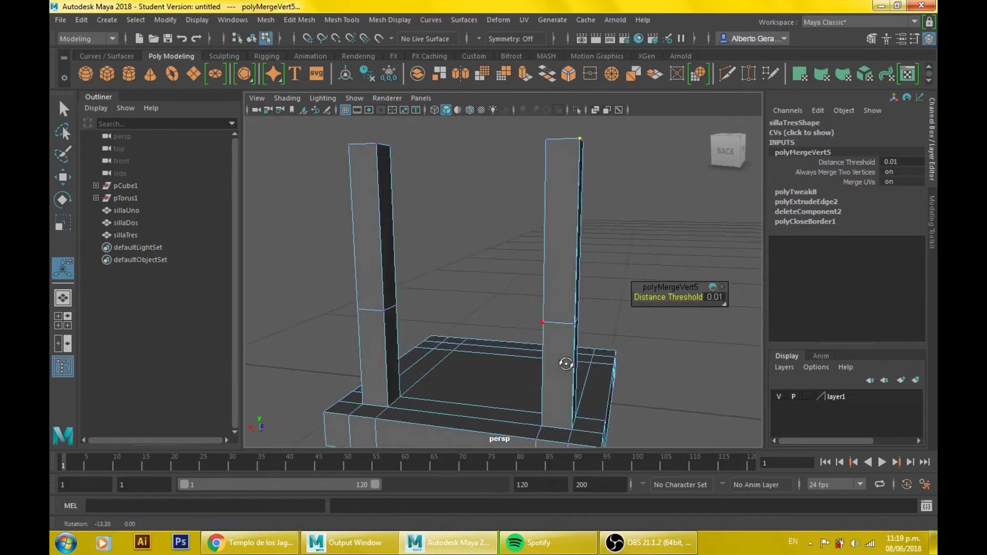
click(567, 324)
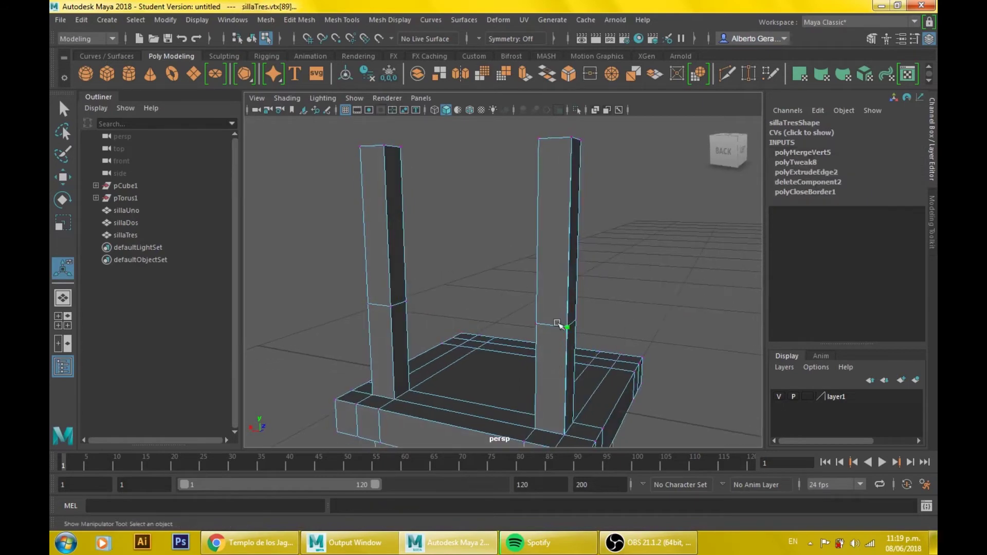
key(g)
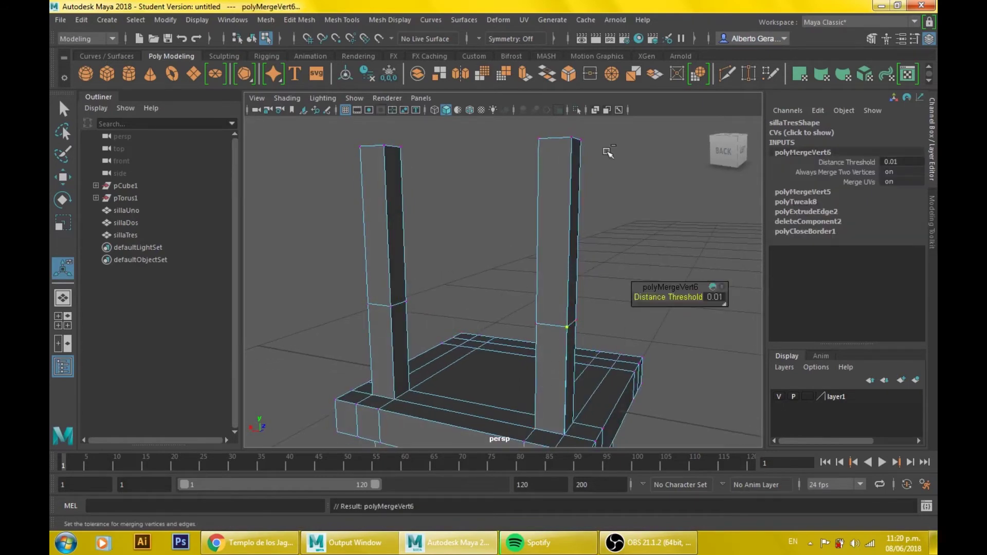
mouse_move(608, 153)
alt+mouse_down()
mouse_move(618, 325)
mouse_move(530, 283)
mouse_move(549, 291)
mouse_move(557, 223)
mouse_move(561, 238)
alt+mouse_up()
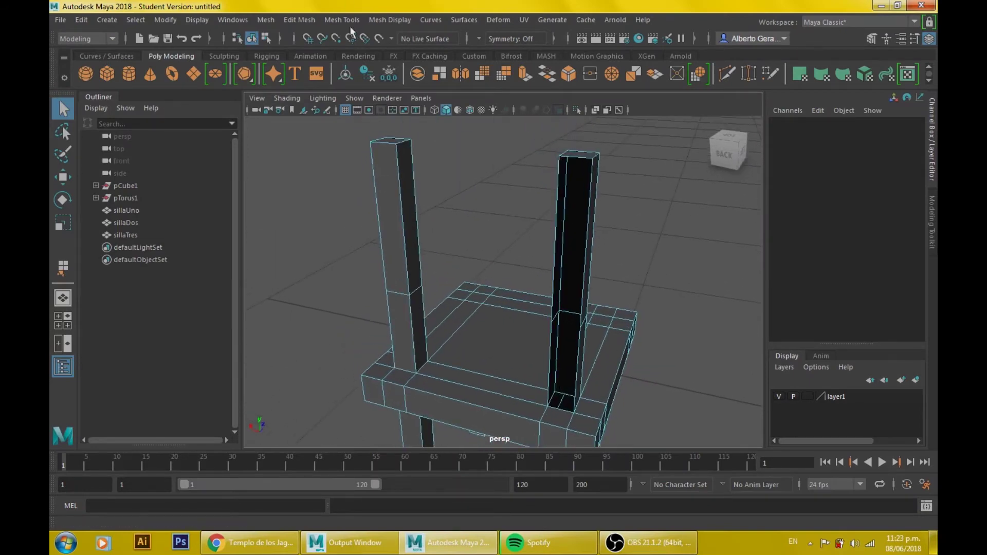
click(390, 20)
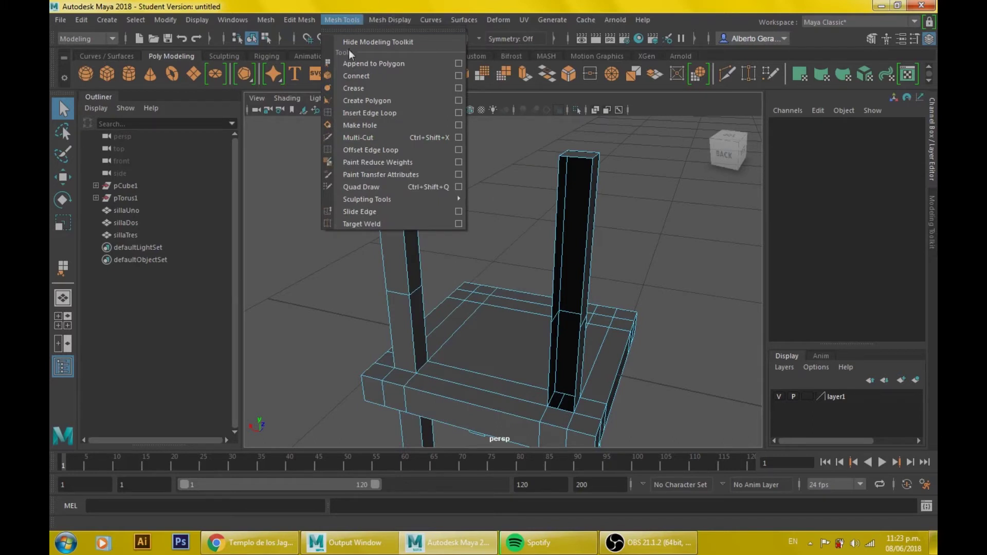
- Start Append to Polygon on the first border edge of the post's open side
click(363, 62)
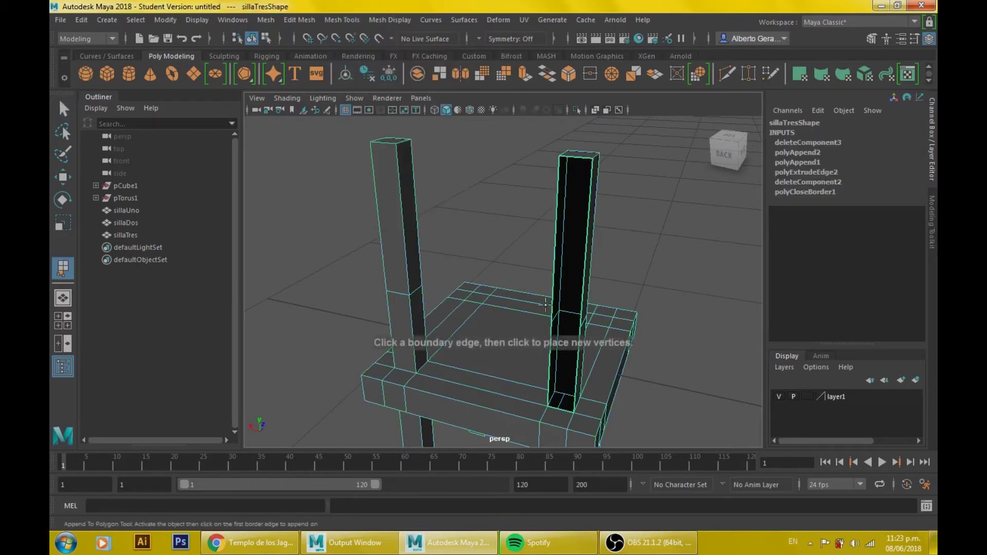
scroll(548, 243, up, 5)
scroll(582, 282, up, 2)
scroll(659, 311, down, 3)
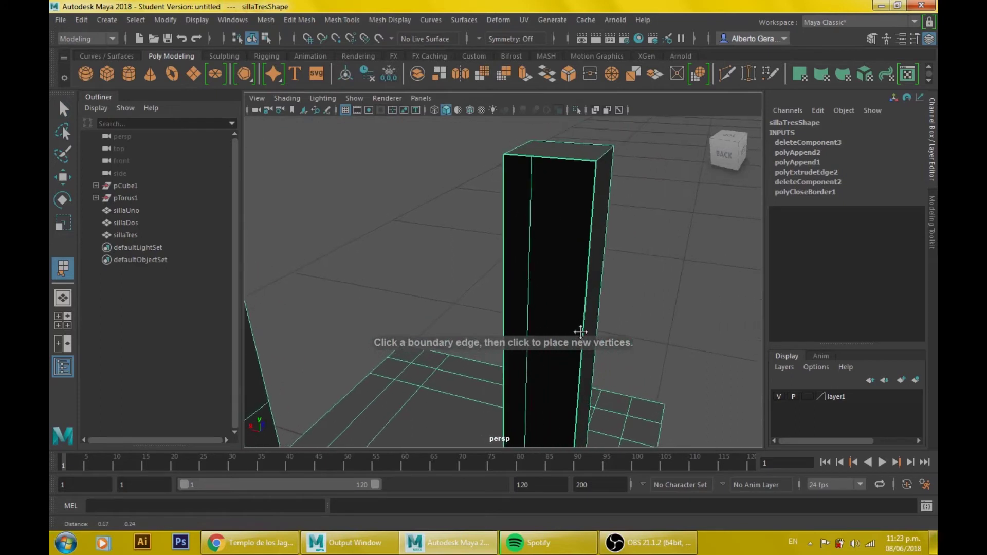
scroll(641, 330, up, 2)
scroll(575, 347, down, 1)
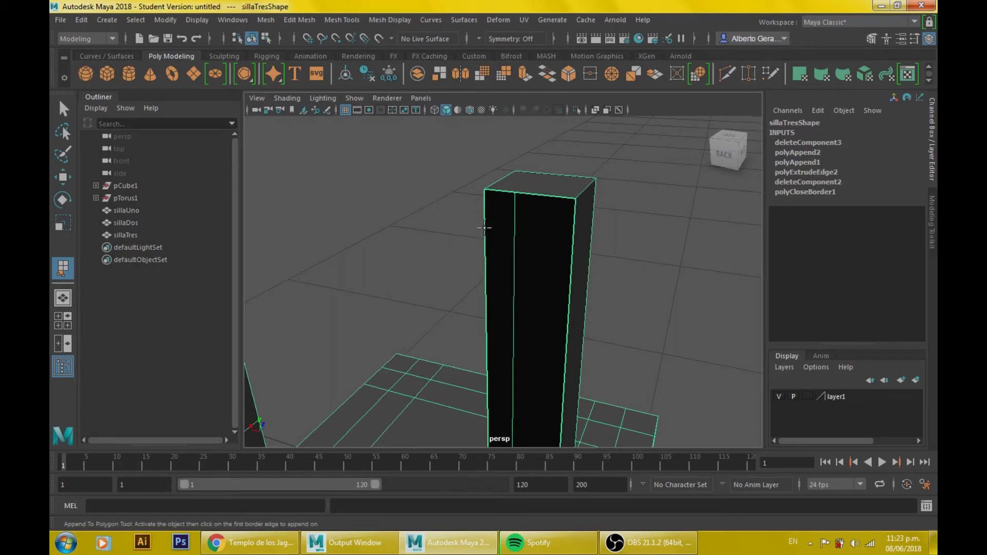
click(484, 228)
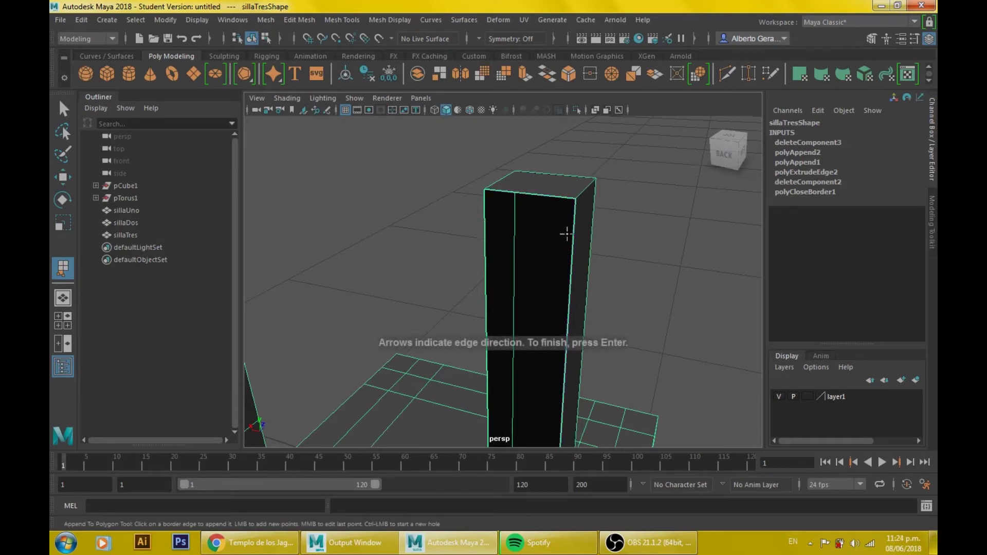
- Span to the opposite border edge and complete the new face
mouse_move(559, 295)
alt+middle_down()
mouse_move(543, 314)
mouse_move(579, 187)
alt+middle_up()
mouse_move(579, 187)
alt+mouse_down()
mouse_move(577, 253)
mouse_move(599, 253)
mouse_move(576, 252)
alt+mouse_up()
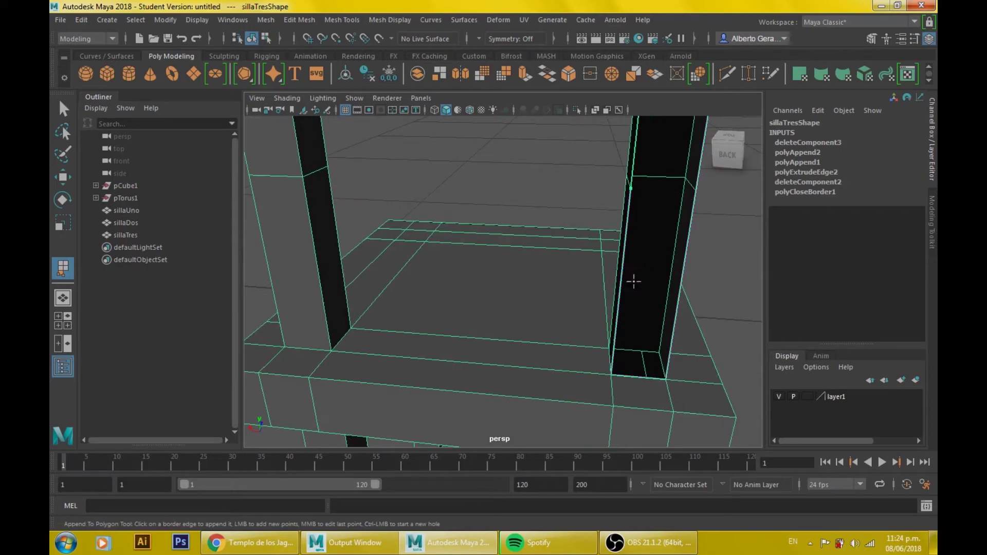
scroll(636, 280, up, 3)
scroll(636, 280, up, 1)
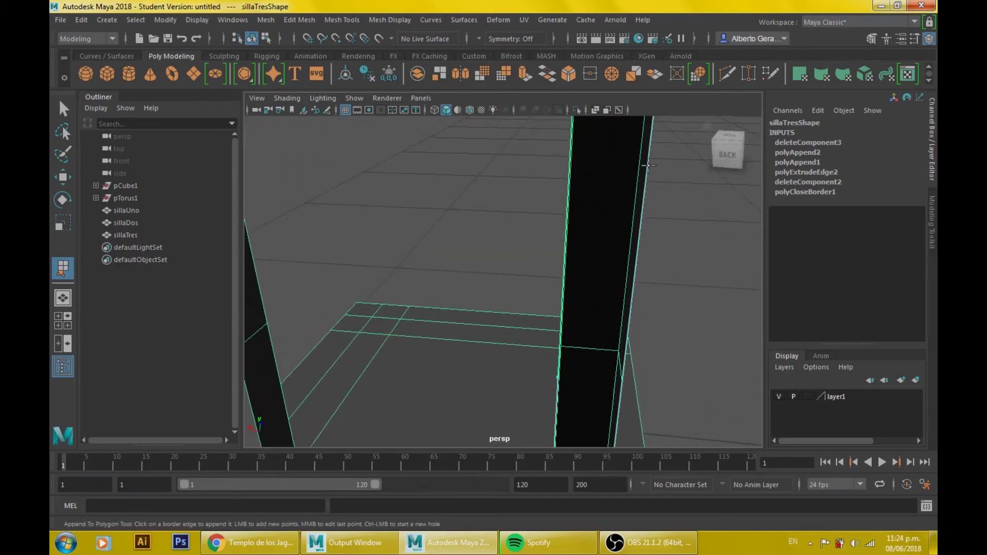
scroll(612, 293, down, 2)
scroll(607, 302, down, 2)
alt+drag(607, 302, 616, 264)
mouse_move(555, 249)
alt+mouse_down()
mouse_move(567, 269)
mouse_move(499, 244)
alt+mouse_up()
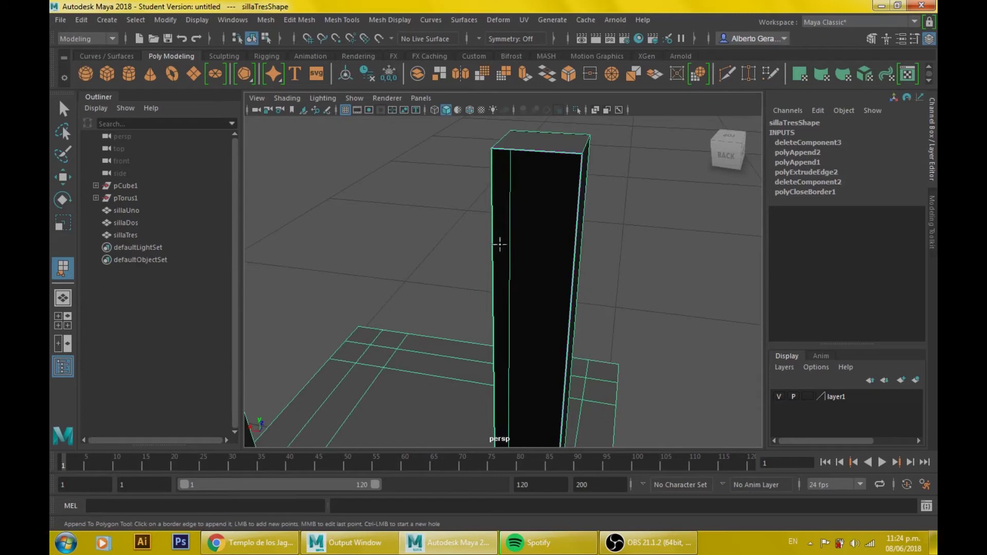
click(572, 268)
alt+drag(568, 265, 539, 278)
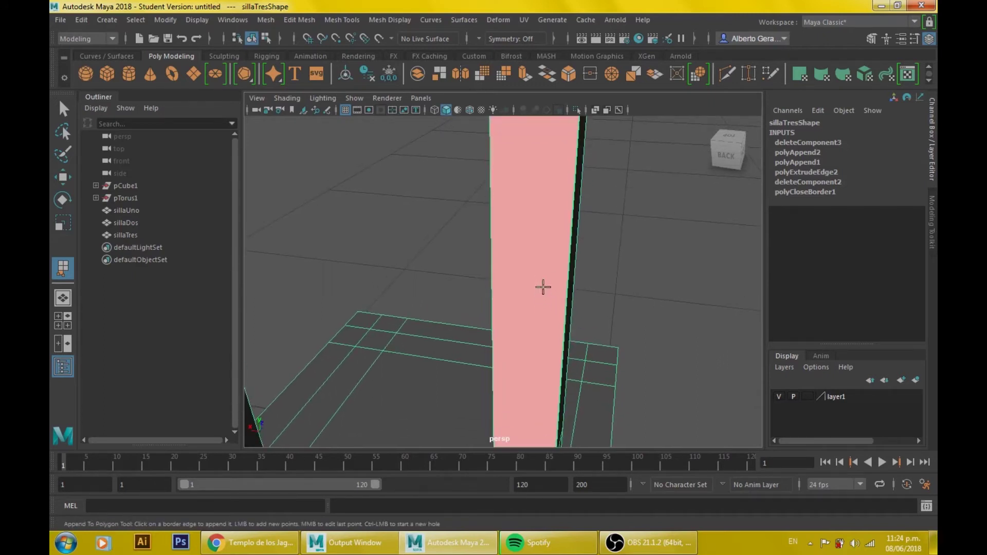
scroll(555, 291, down, 1)
scroll(535, 280, down, 3)
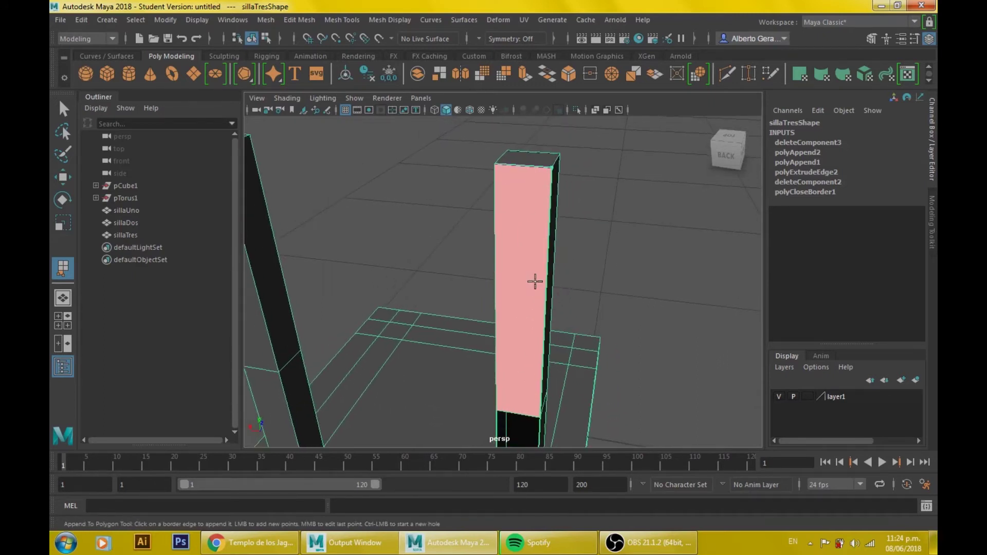
key(Return)
mouse_move(540, 319)
alt+mouse_down()
mouse_move(530, 366)
mouse_move(521, 278)
alt+mouse_up()
- Append a face between two border edges of the post hole, inspect it, then undo it
key(g)
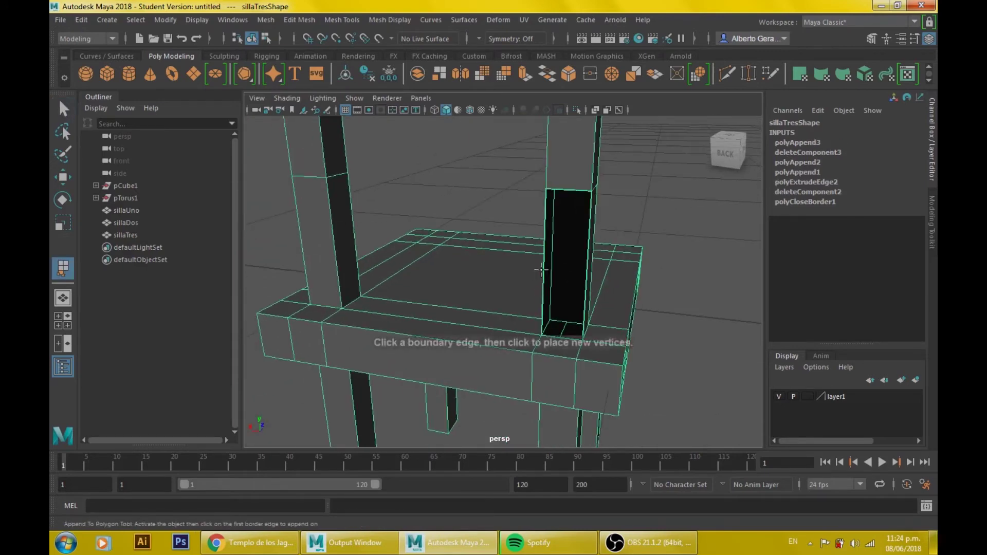
click(550, 275)
click(583, 273)
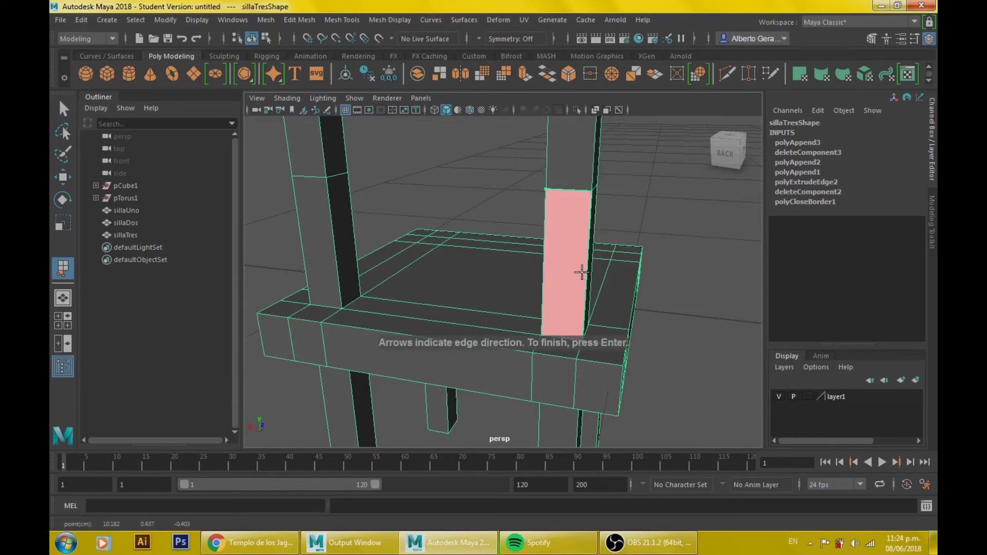
key(Return)
mouse_move(581, 271)
alt+mouse_down()
mouse_move(481, 267)
mouse_move(452, 253)
mouse_move(449, 241)
mouse_move(538, 306)
mouse_move(586, 280)
mouse_move(516, 269)
mouse_move(597, 363)
mouse_move(538, 349)
alt+mouse_up()
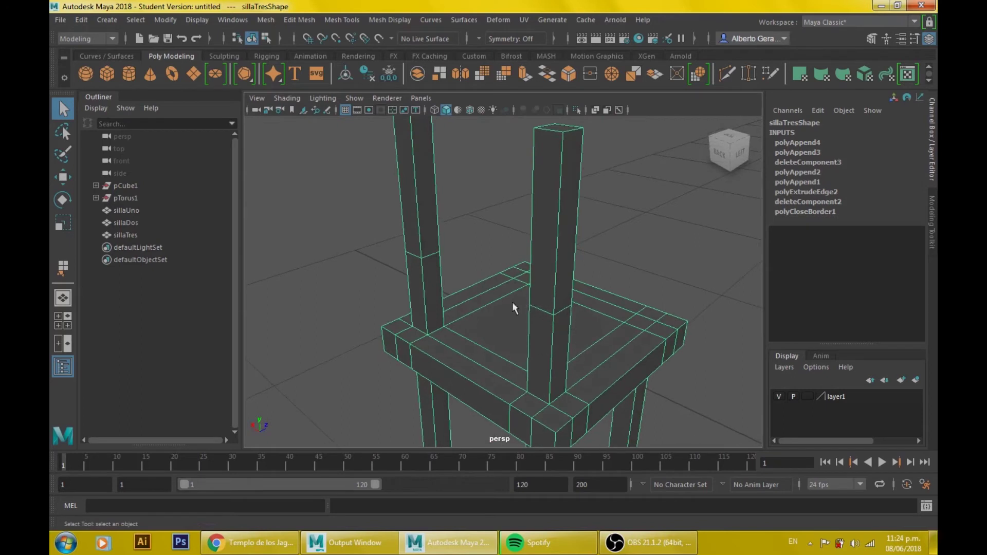
key(ctrl+z)
alt+drag(545, 366, 560, 368)
- Re-append a face from a side border edge to the hole's top edge
key(g)
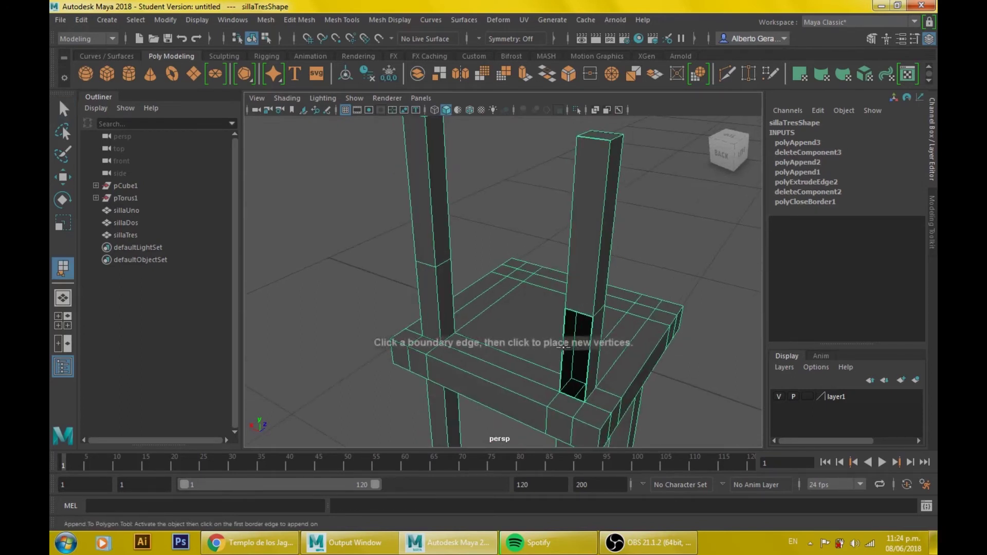
click(562, 350)
alt+drag(561, 350, 631, 315)
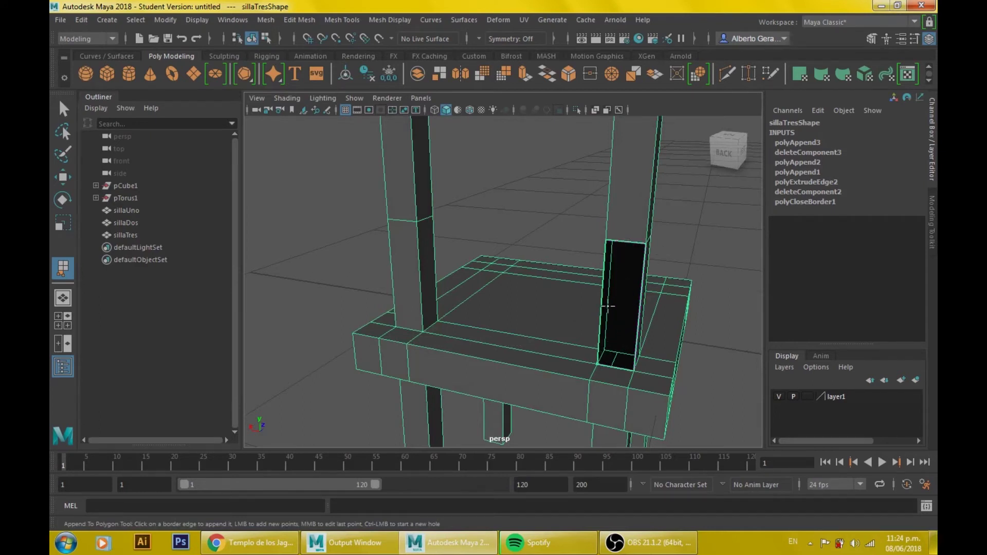
click(627, 241)
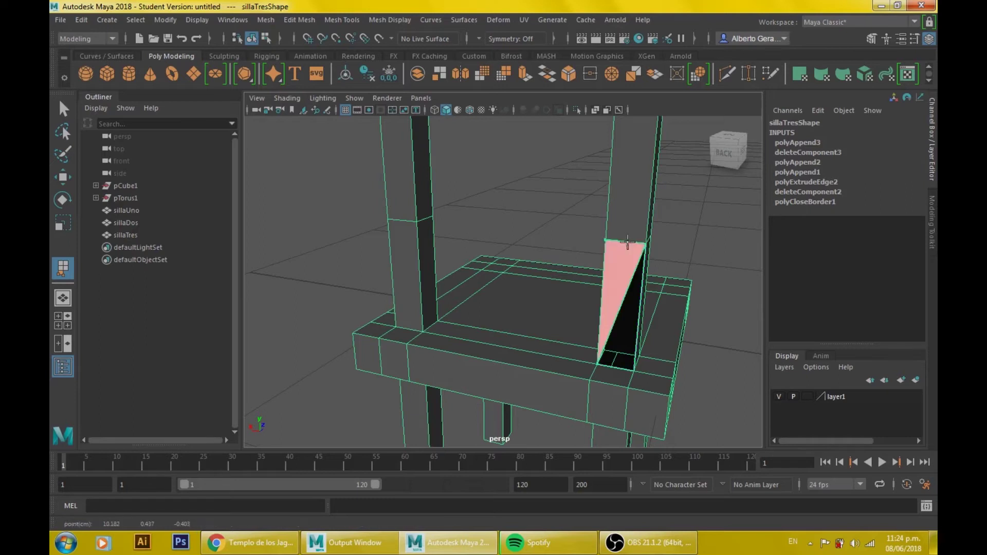
key(Return)
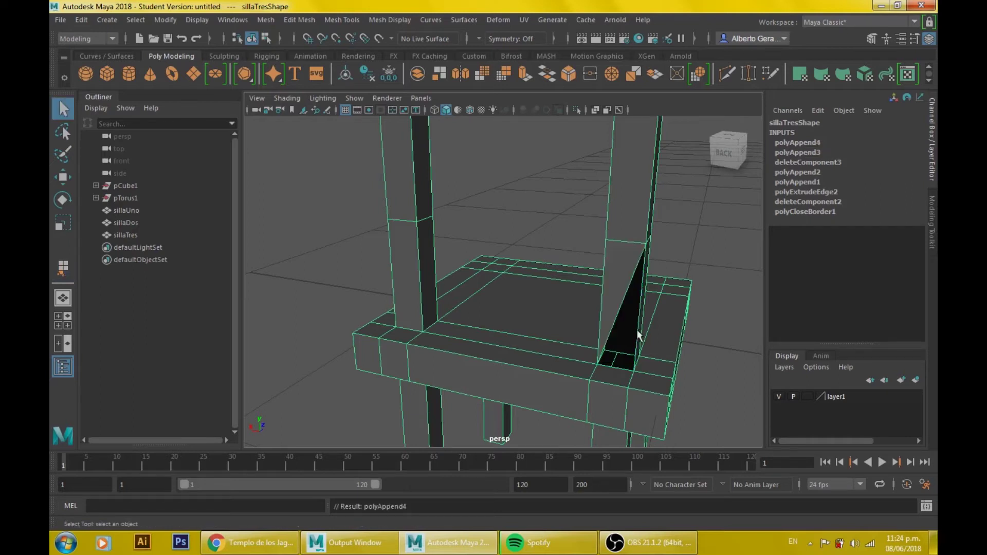
- Try appending another face in the hole, then undo both faces to reopen it
key(g)
click(620, 362)
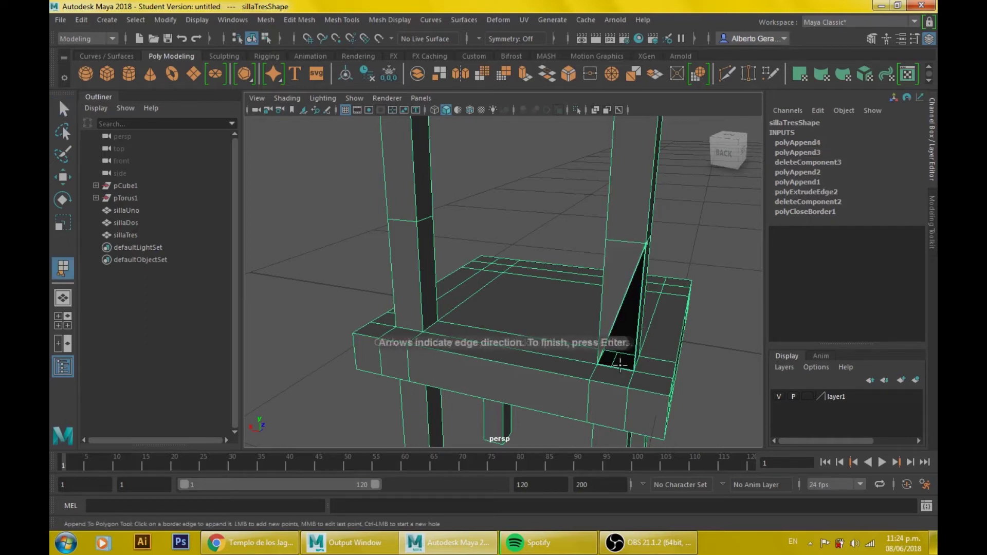
click(619, 367)
key(Return)
key(ctrl+z)
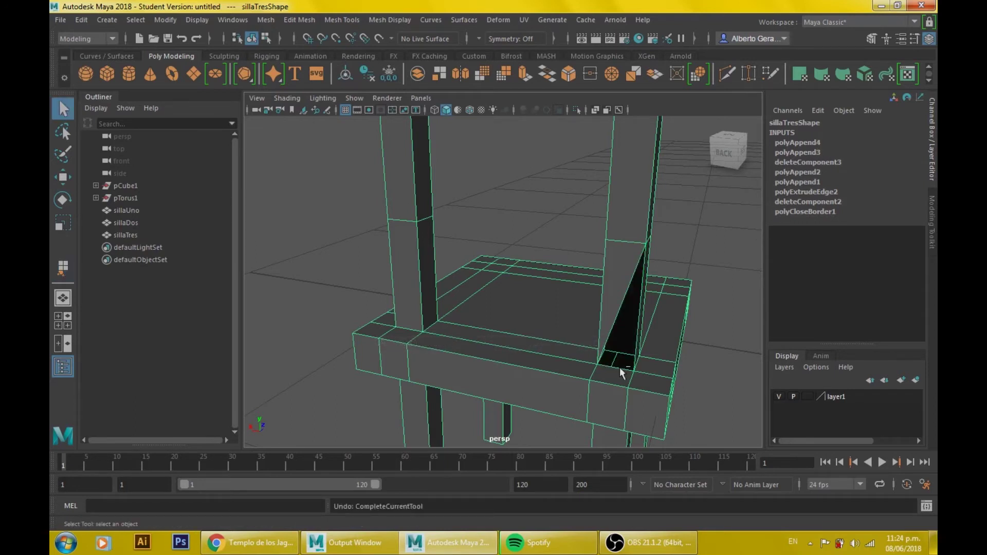
key(ctrl+z)
- Append two faces across opposite border edges to close the post hole
key(g)
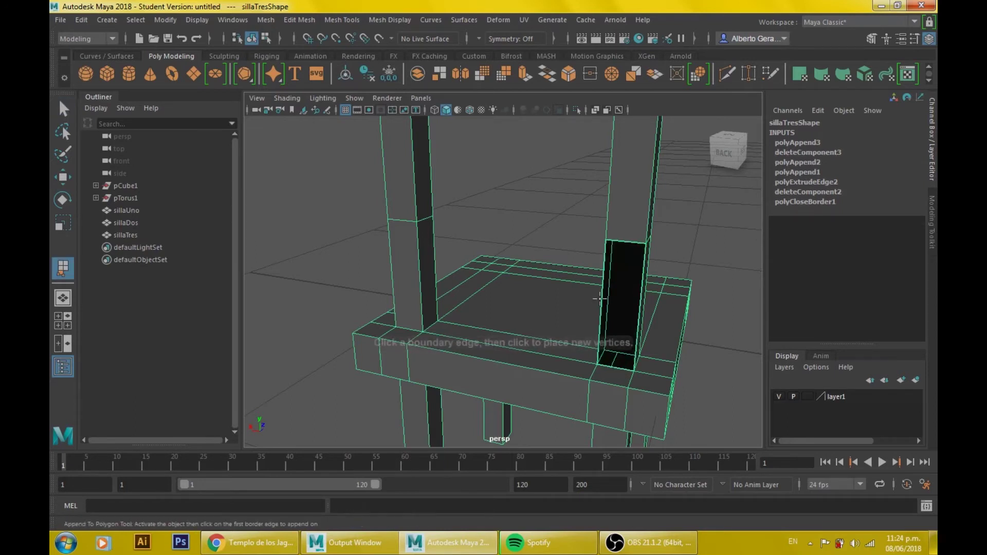
click(602, 291)
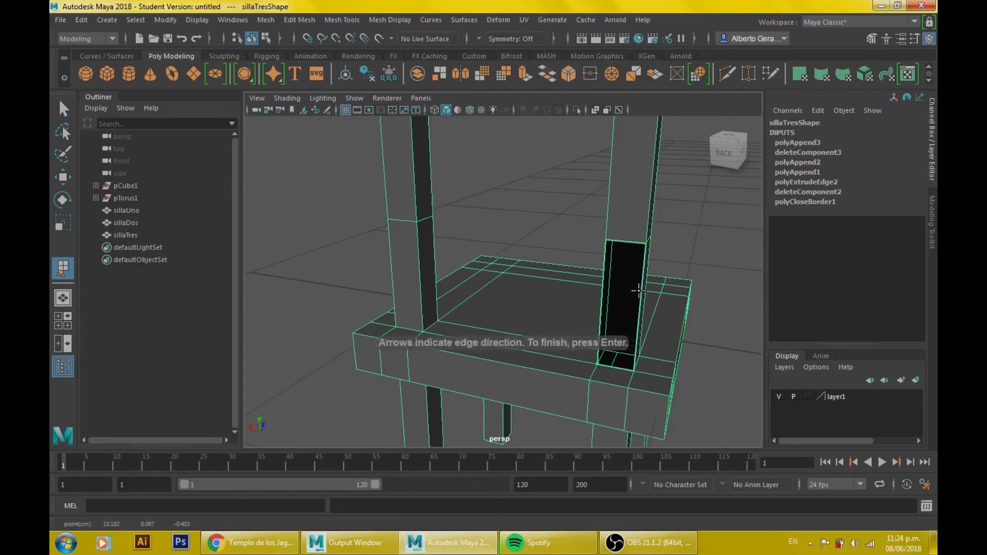
click(641, 290)
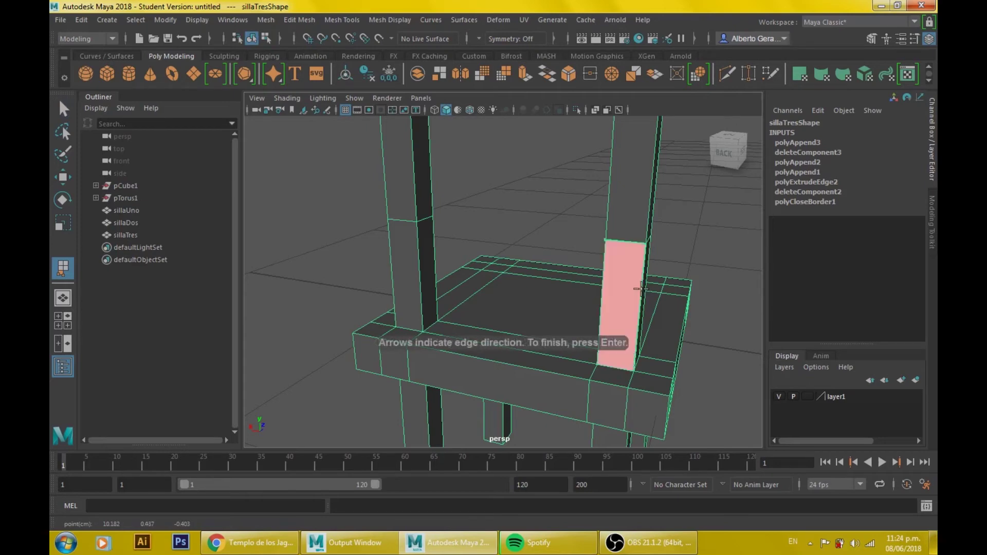
key(Return)
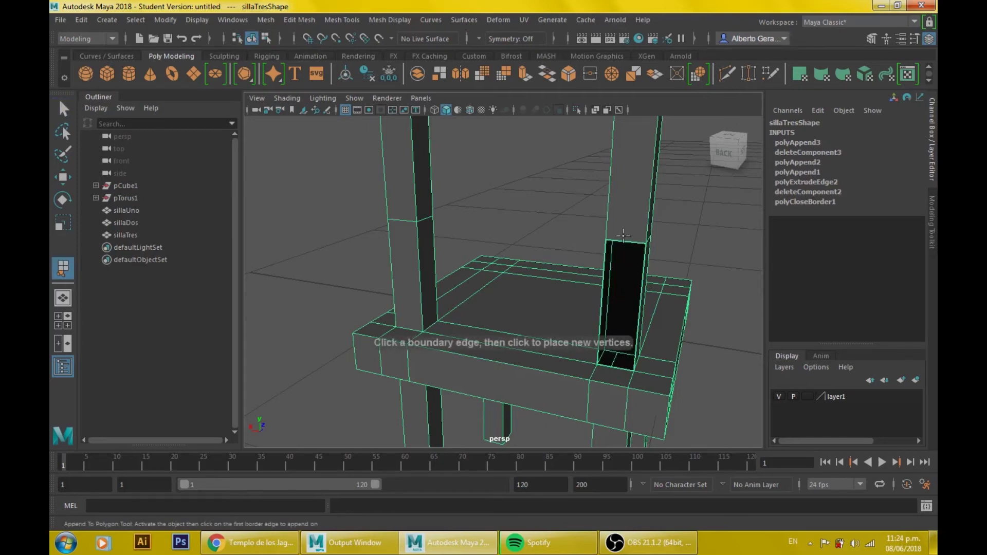
click(618, 378)
click(612, 366)
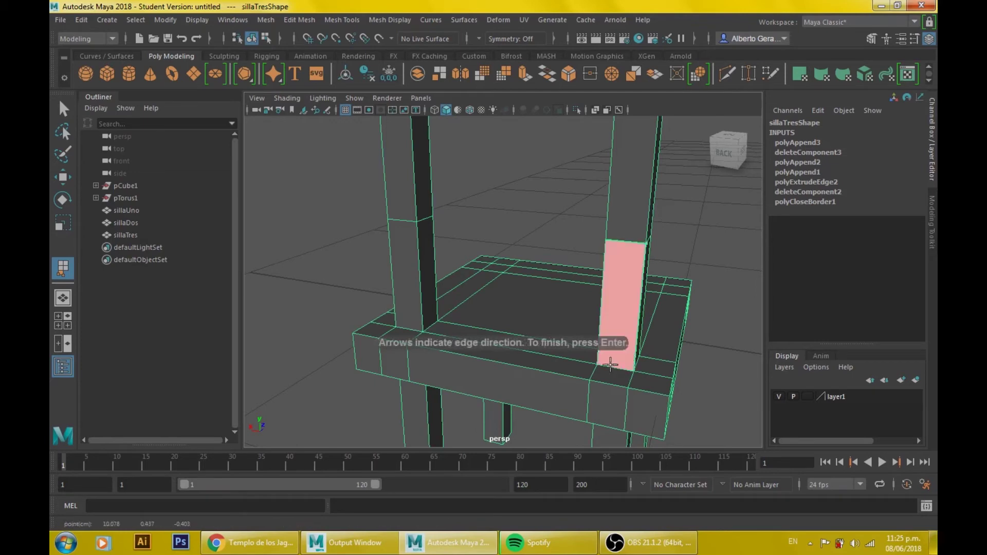
key(Return)
- Pull the view back to show all three chairs and select sillaUno
key(q)
mouse_move(609, 364)
alt+right_down()
mouse_move(662, 294)
mouse_move(724, 368)
alt+right_up()
mouse_move(725, 368)
alt+mouse_down()
mouse_move(535, 262)
mouse_move(408, 242)
mouse_move(461, 285)
mouse_move(601, 249)
mouse_move(670, 260)
mouse_move(392, 264)
mouse_move(374, 254)
alt+mouse_up()
alt+right_drag(374, 254, 436, 245)
mouse_move(436, 245)
alt+mouse_down()
mouse_move(576, 269)
mouse_move(624, 301)
mouse_move(440, 291)
mouse_move(425, 273)
mouse_move(436, 304)
alt+mouse_up()
alt+middle_drag(436, 304, 504, 323)
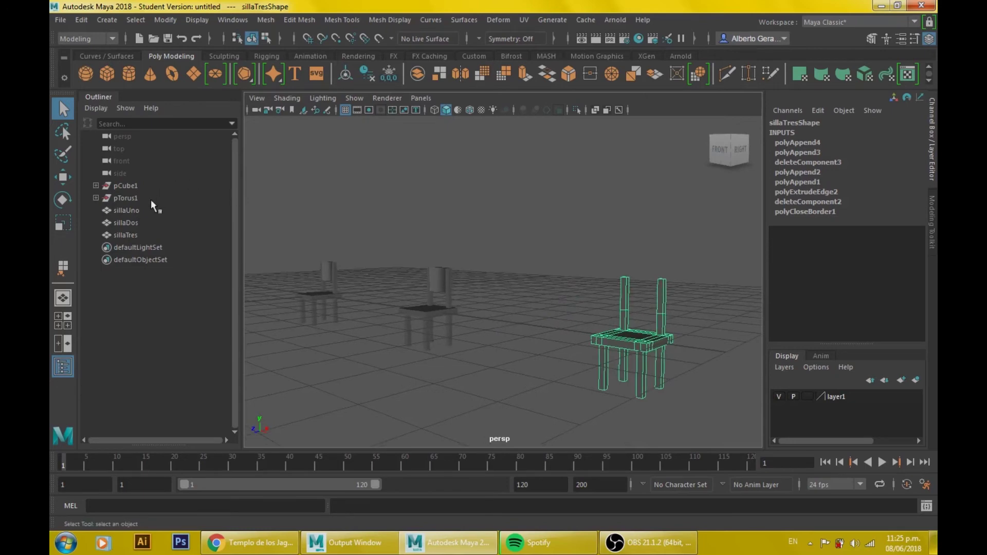
click(131, 211)
- Select the middle chair sillaDos in the Outliner and orbit slightly around it
click(132, 235)
click(132, 210)
click(133, 235)
click(132, 223)
click(132, 210)
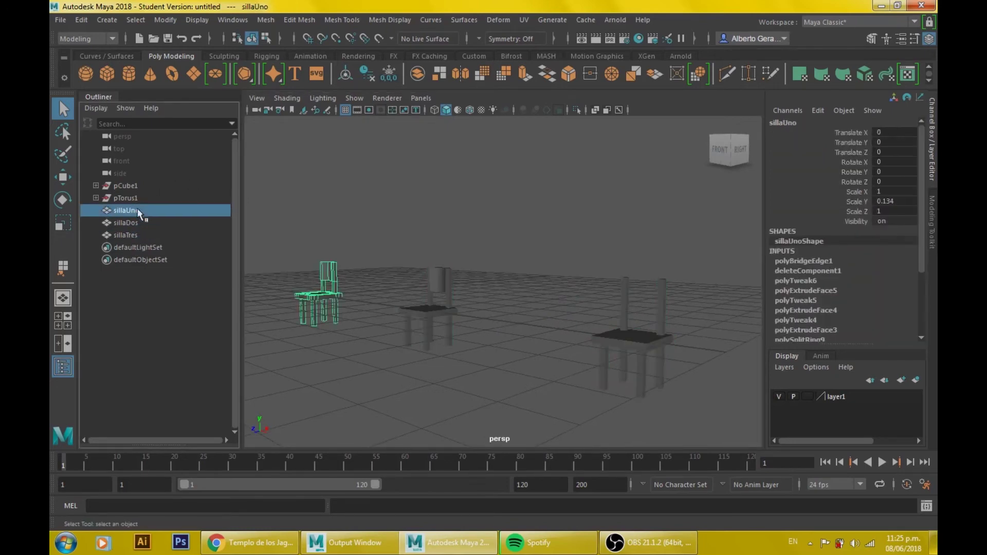
click(133, 235)
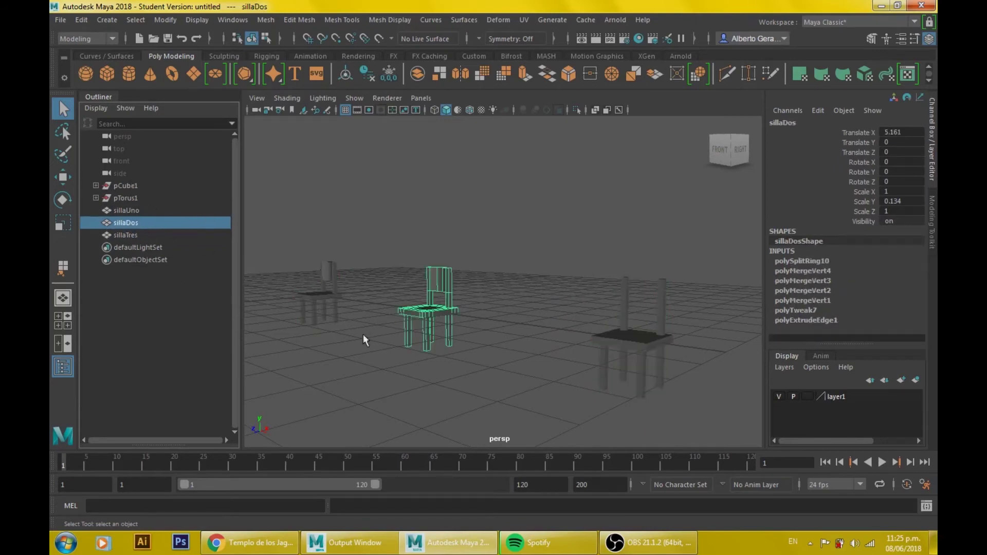
mouse_move(467, 334)
alt+mouse_down()
mouse_move(434, 352)
mouse_move(418, 291)
alt+mouse_up()
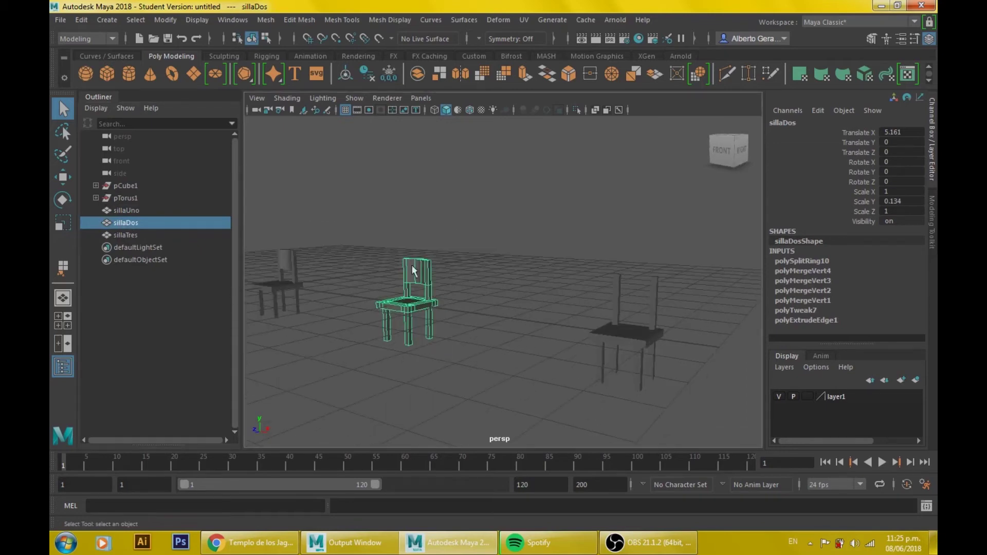
alt+drag(338, 248, 415, 279)
- Assign sillaDos a new Lambert material named cafe with a dark brown colour
right_click(420, 270)
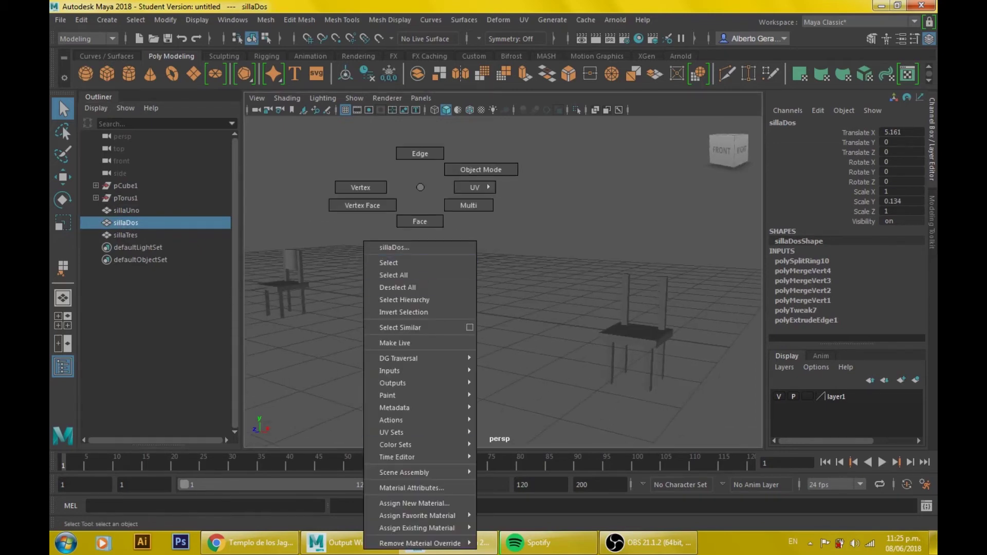
mouse_move(417, 515)
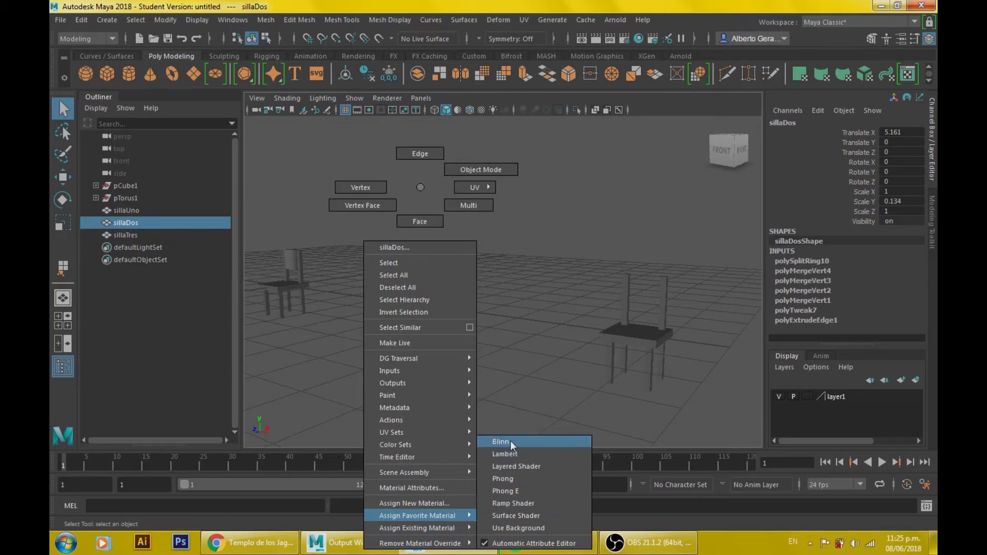
click(514, 450)
double_click(783, 146)
text(cafe)
click(765, 258)
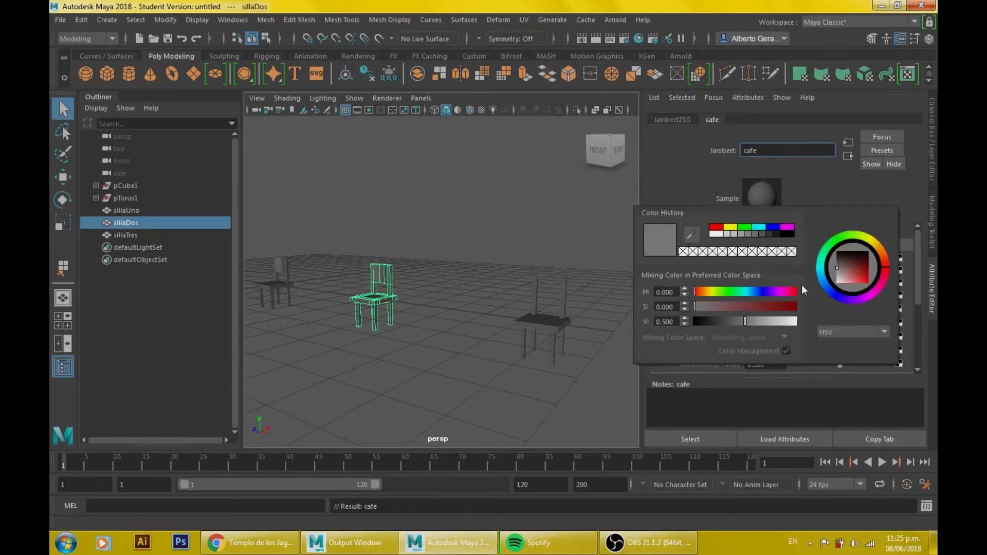
drag(883, 265, 869, 265)
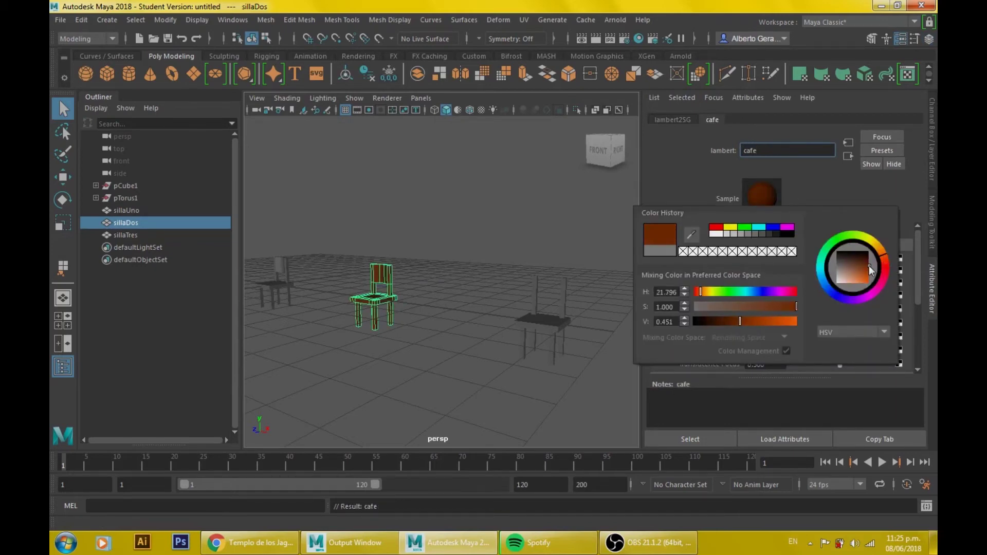
- Select sillaUno and sillaTres together and bring up their material menu
click(186, 199)
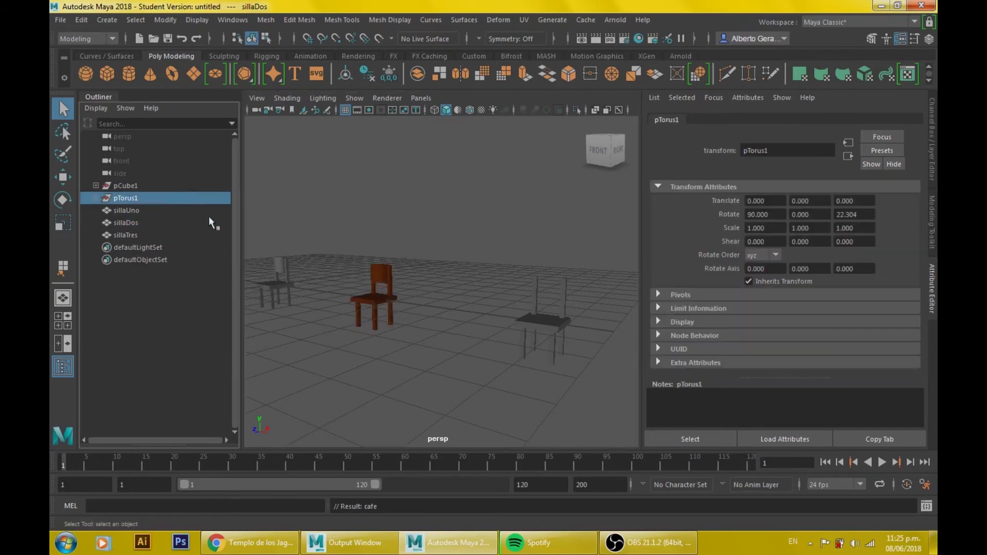
click(127, 209)
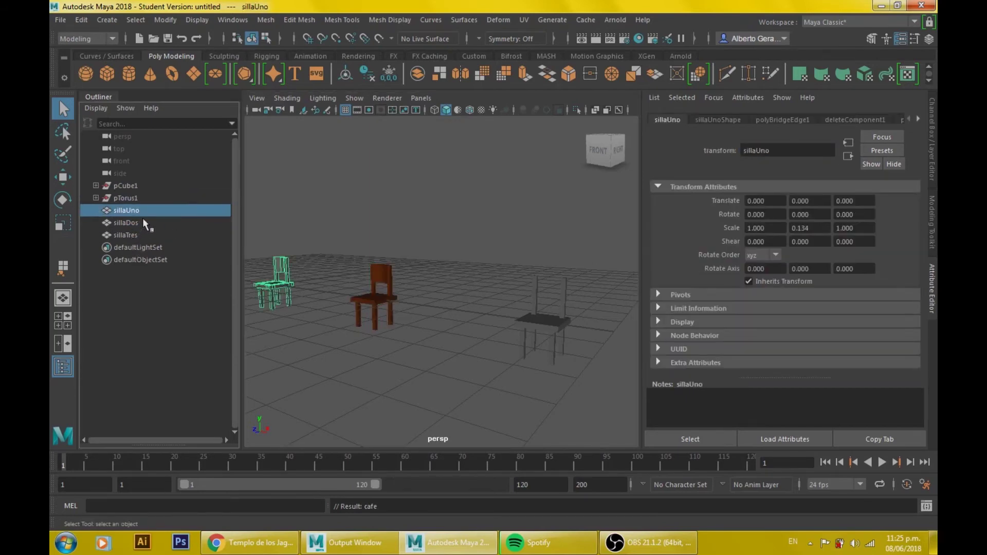
click(140, 220)
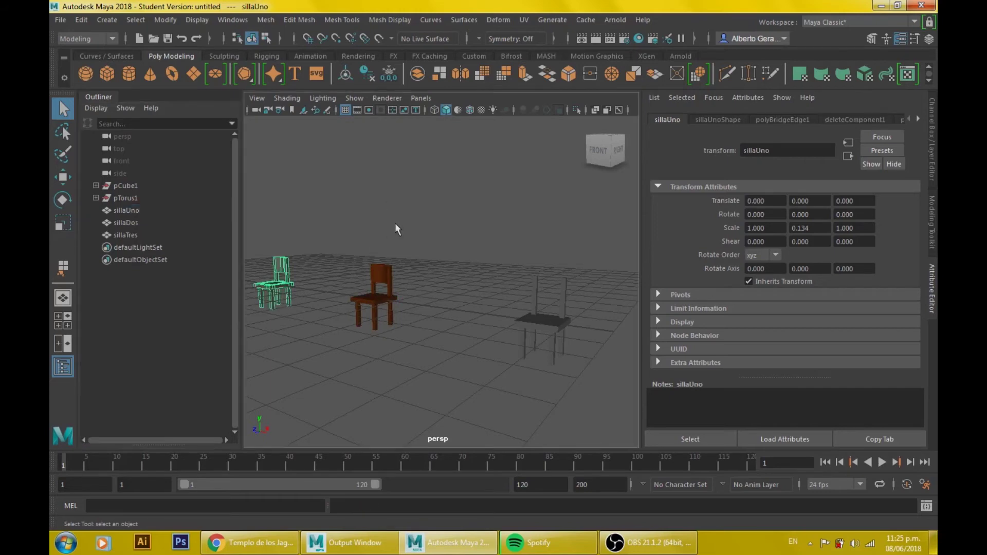
click(395, 226)
click(281, 286)
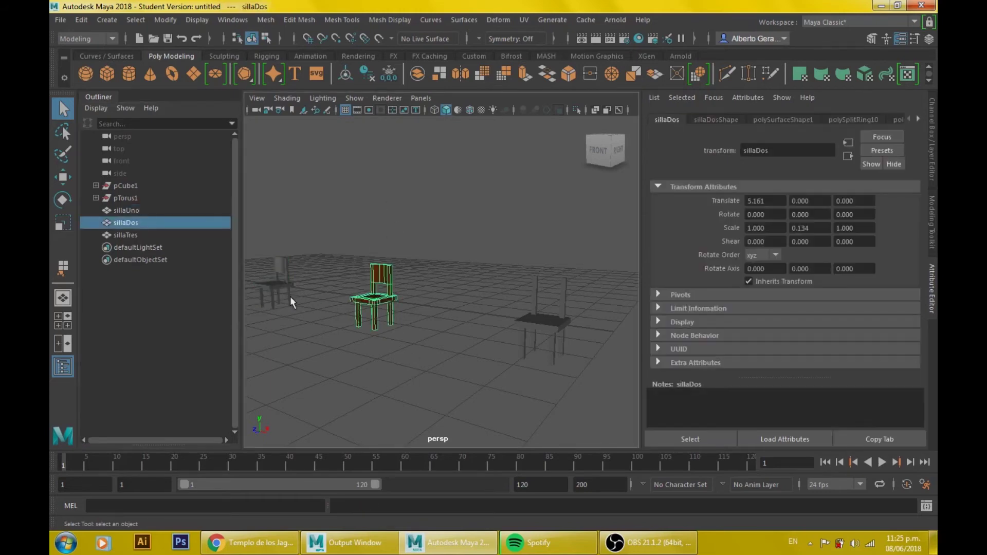
shift+click(552, 319)
right_click(544, 322)
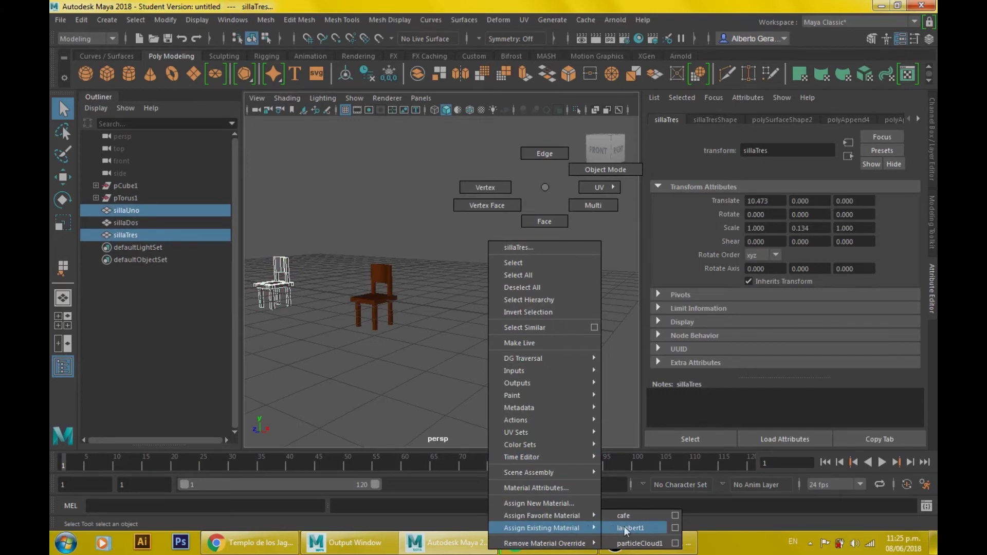
- Assign the existing cafe material to sillaUno and sillaTres, then check each chair
click(632, 516)
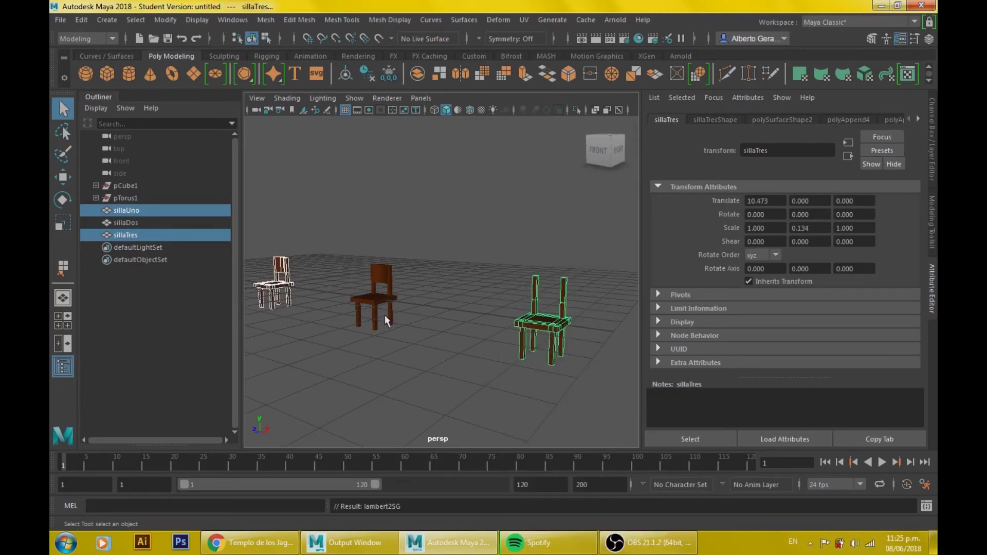
mouse_move(385, 314)
alt+mouse_down()
mouse_move(482, 318)
mouse_move(434, 352)
mouse_move(471, 298)
mouse_move(251, 258)
alt+mouse_up()
click(482, 318)
click(278, 263)
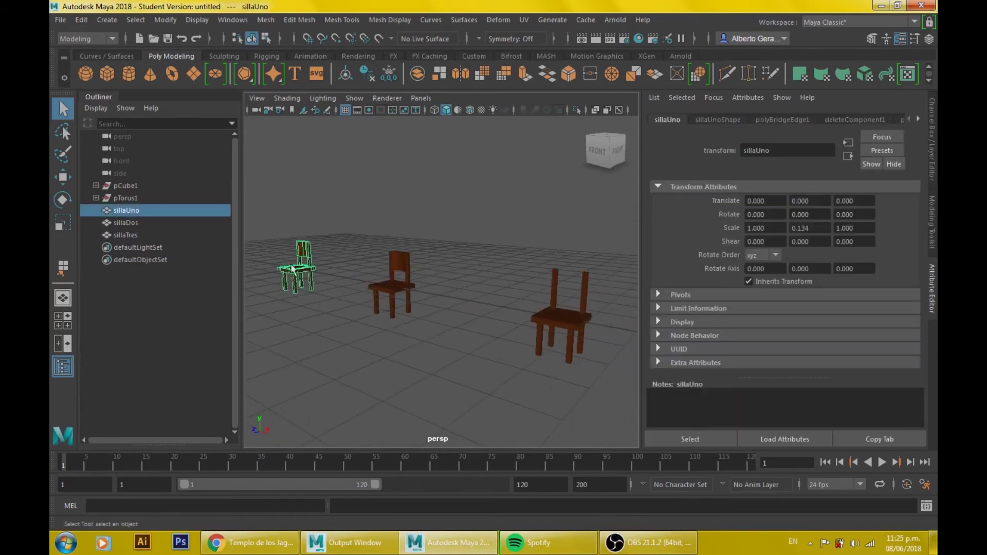
click(393, 277)
click(562, 313)
click(303, 282)
click(253, 324)
- Cycle through the three chairs, clear the selection, and show the Channel Box/Layer Editor
click(127, 233)
click(128, 212)
click(128, 234)
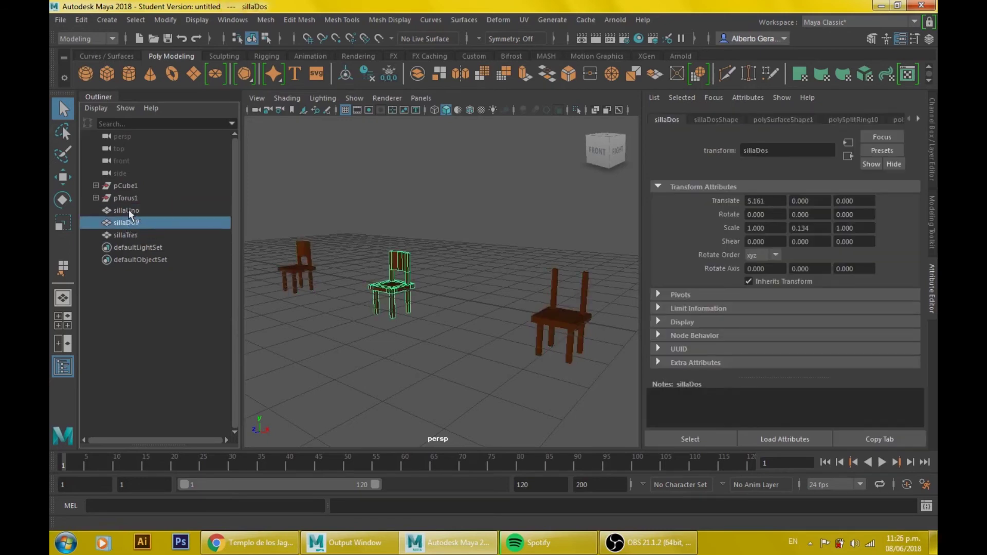
click(132, 207)
click(126, 235)
click(354, 280)
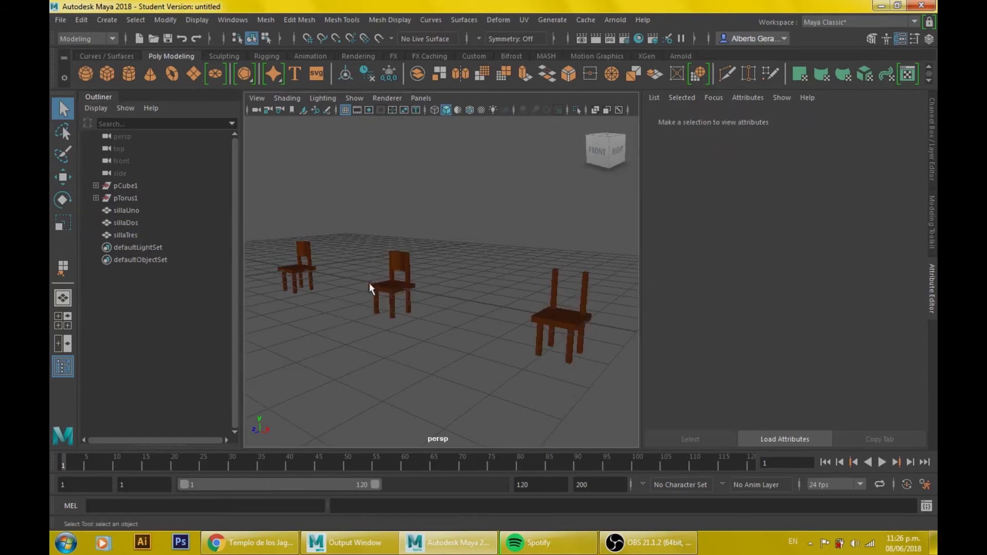
click(517, 322)
click(550, 314)
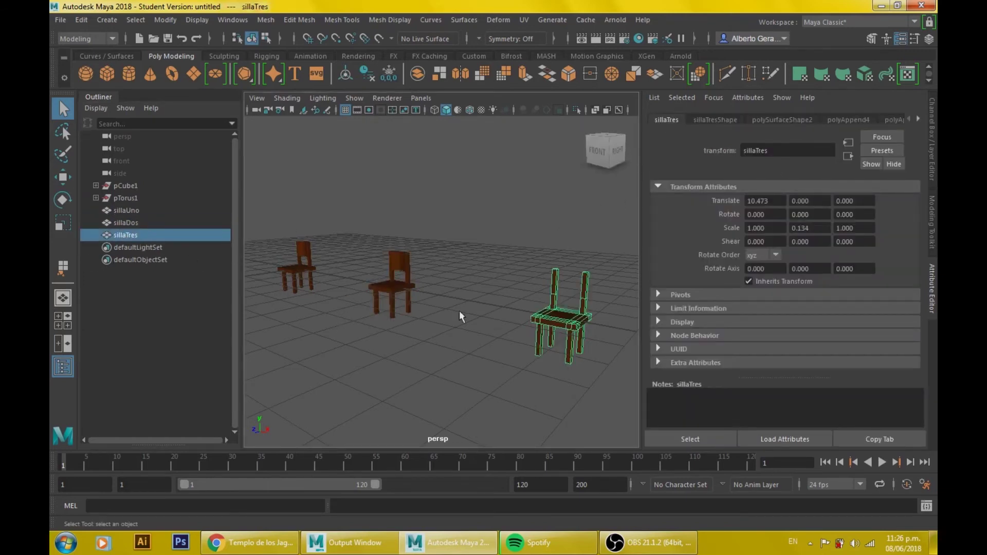
click(513, 299)
click(926, 140)
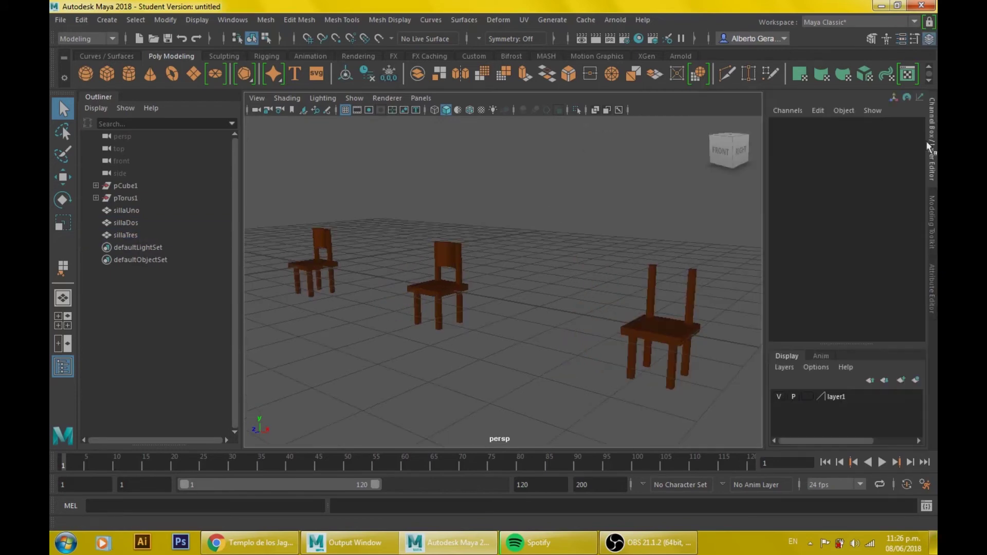
- Add the three chairs to layer1, rename it sillas, and give it a brown colour
drag(643, 257, 443, 398)
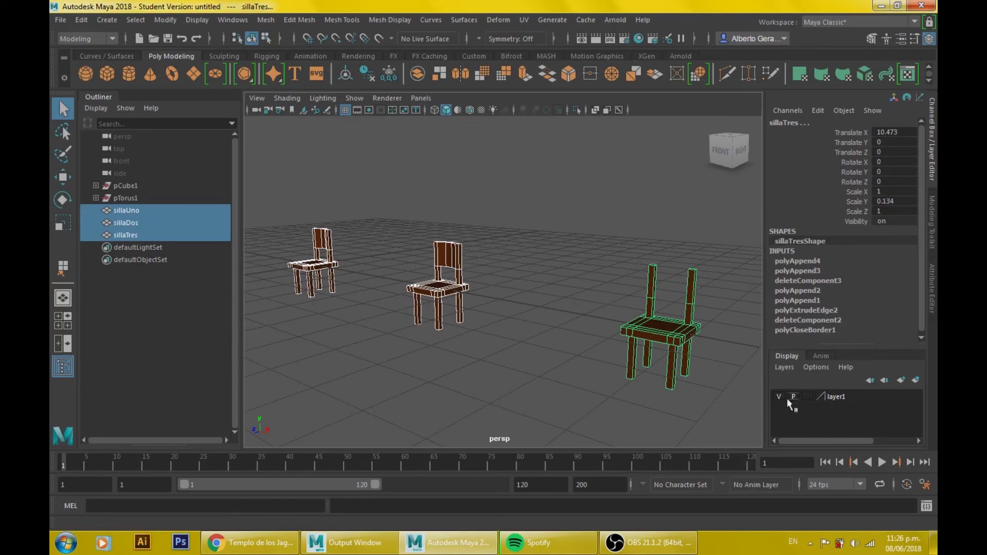
right_click(851, 405)
click(867, 430)
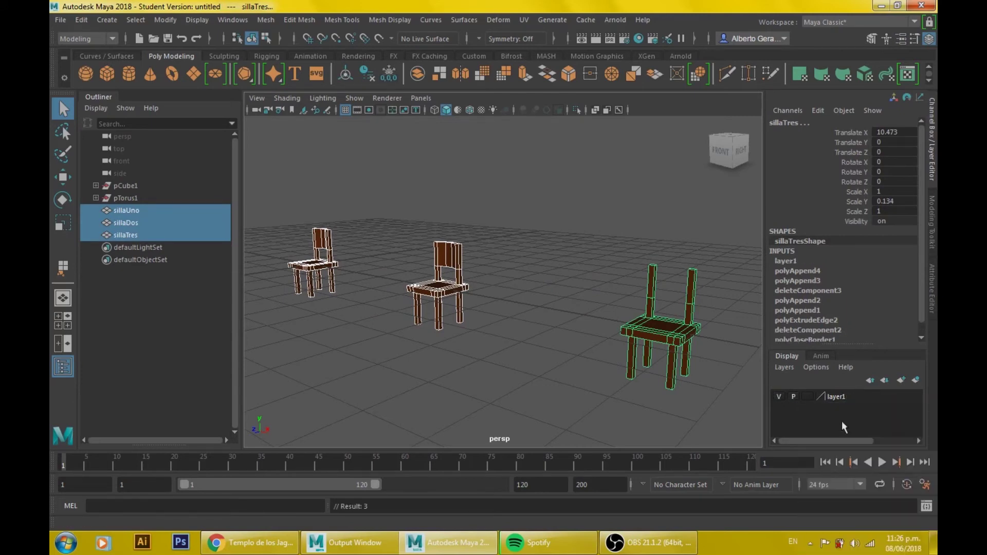
click(779, 396)
double_click(833, 396)
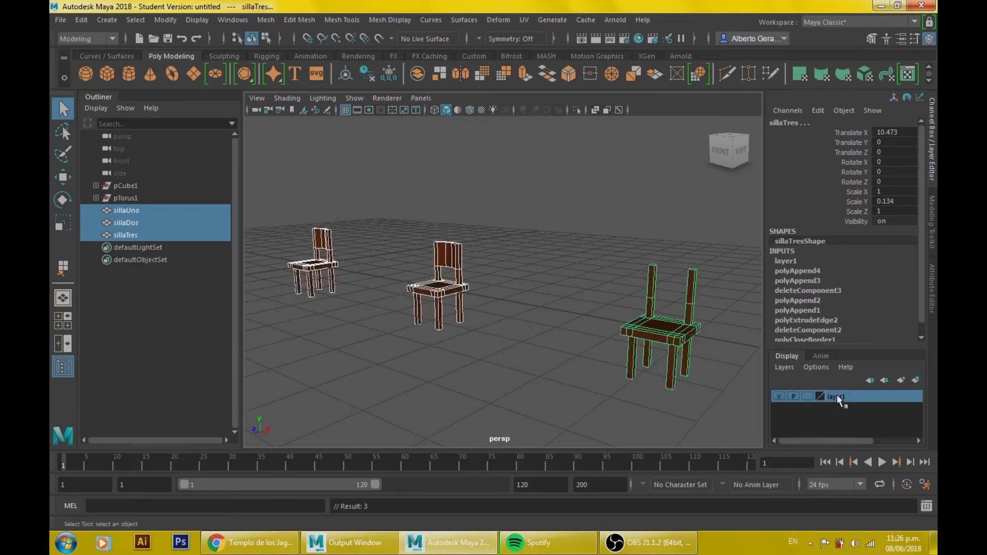
text(sillas)
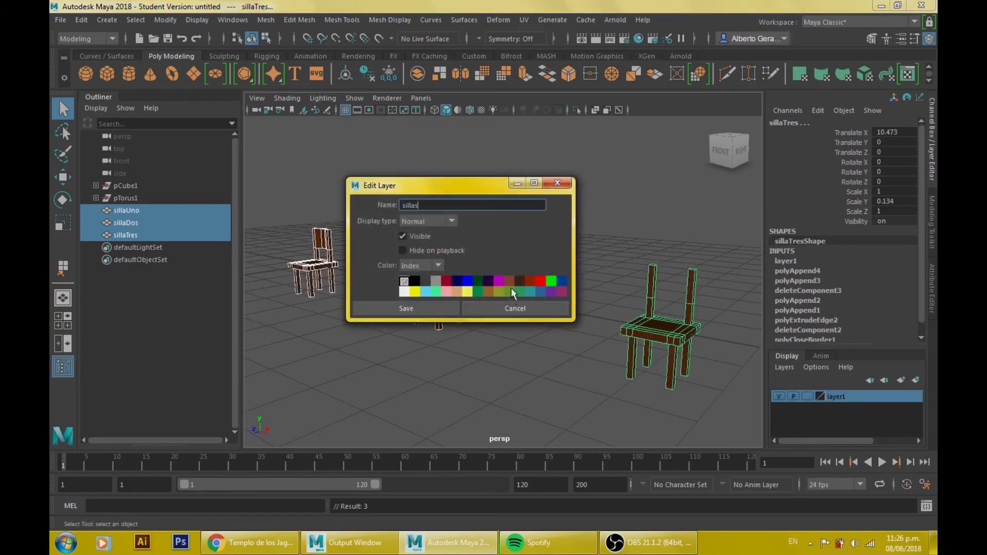
click(402, 306)
- Reframe the view around the chairs, clear the selection, and select sillaUno
mouse_move(483, 294)
alt+mouse_down()
mouse_move(548, 305)
mouse_move(534, 300)
alt+mouse_up()
alt+right_drag(534, 301, 518, 291)
alt+right_drag(567, 314, 590, 302)
alt+drag(590, 302, 534, 297)
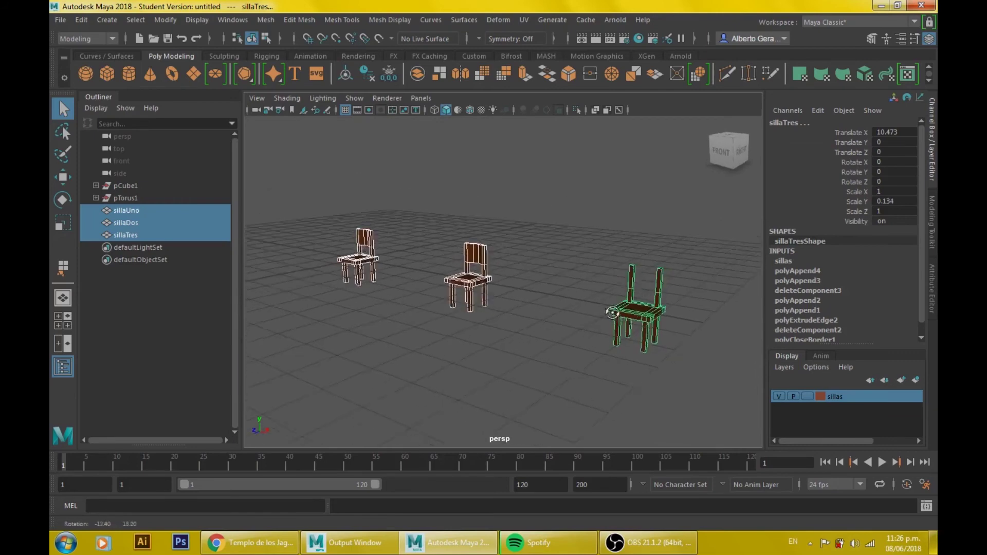
mouse_move(534, 297)
alt+right_down()
mouse_move(639, 324)
mouse_move(590, 294)
alt+right_up()
alt+drag(590, 294, 553, 312)
key(super)
click(572, 247)
alt+drag(602, 325, 522, 293)
alt+middle_drag(522, 293, 588, 312)
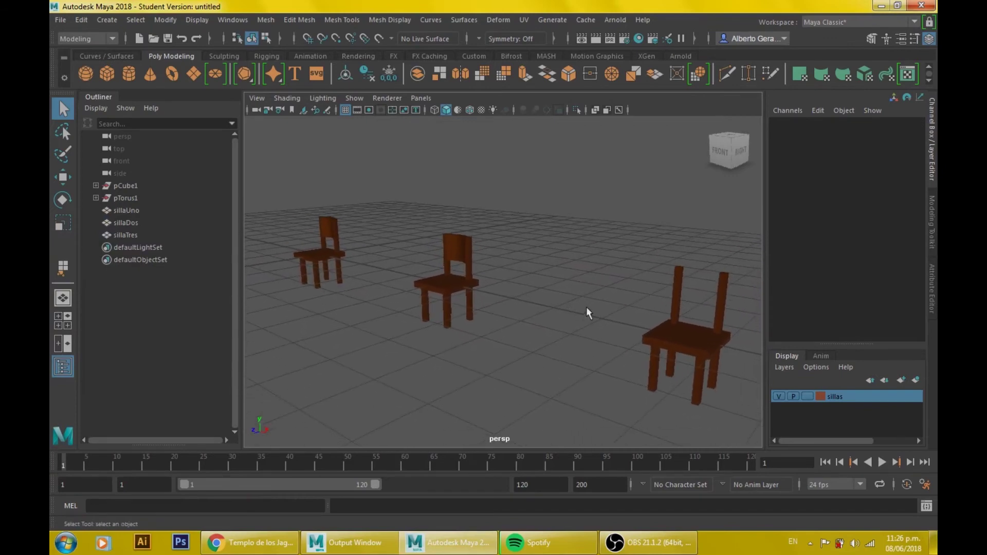
click(325, 255)
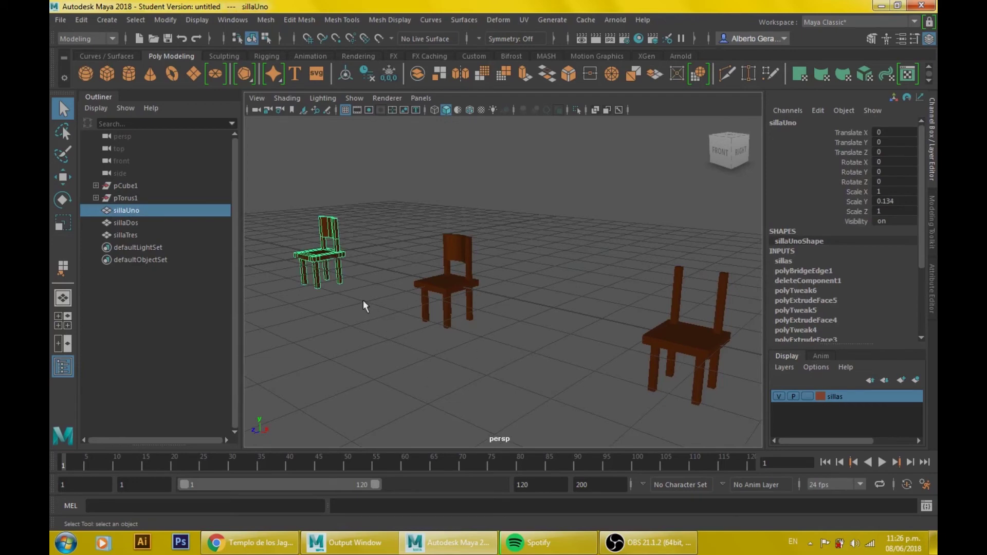
scroll(565, 354, down, 3)
drag(694, 186, 316, 389)
key(r)
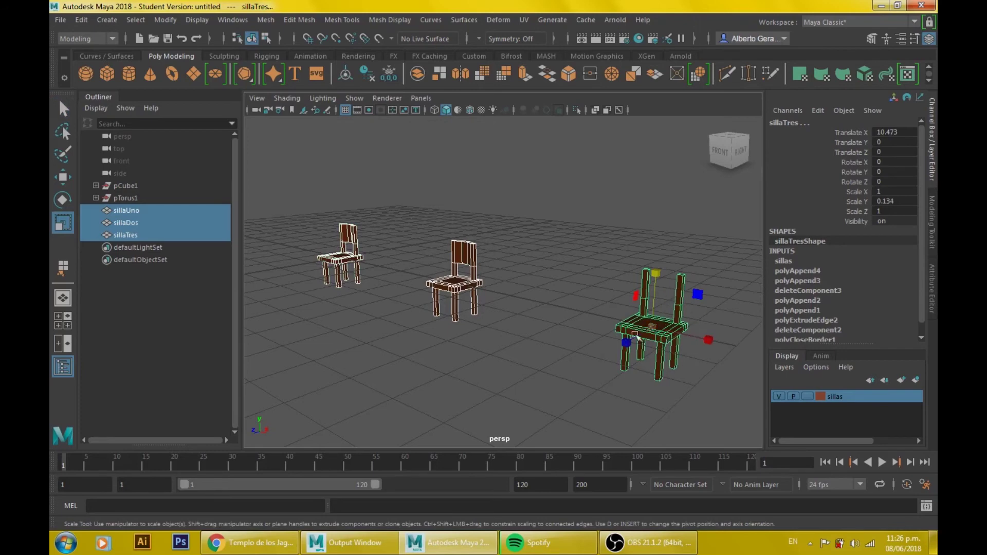
mouse_move(653, 328)
mouse_down()
mouse_move(671, 320)
mouse_move(599, 335)
mouse_up()
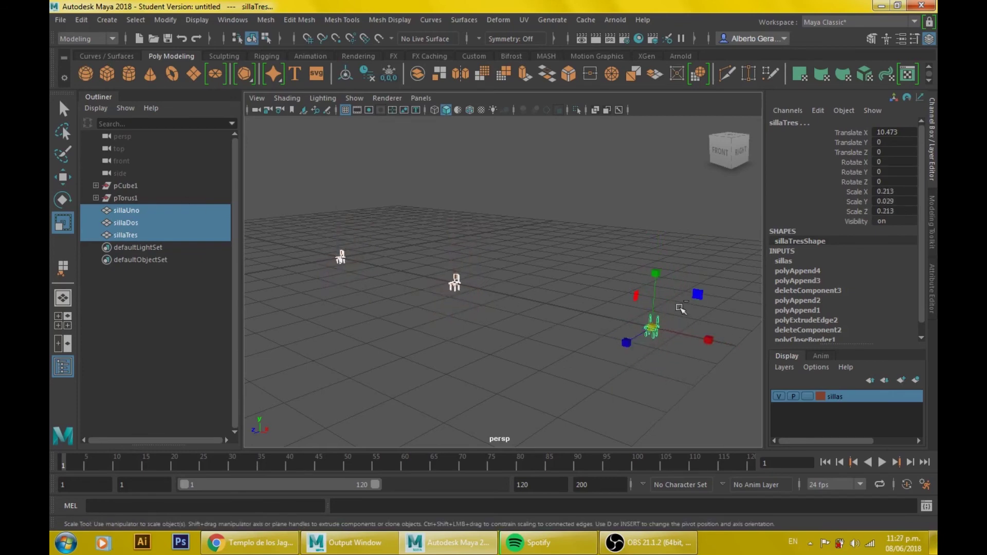
key(ctrl+z)
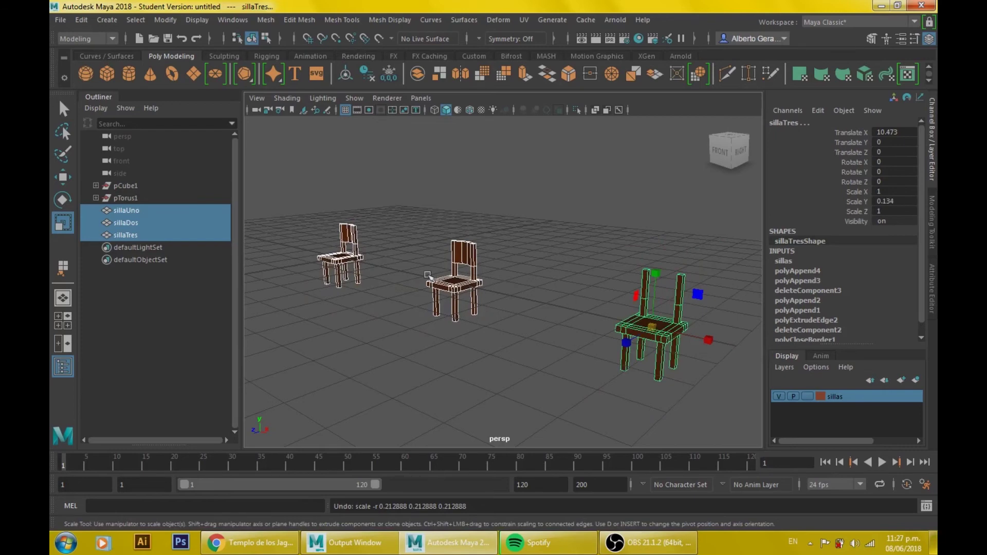
click(460, 167)
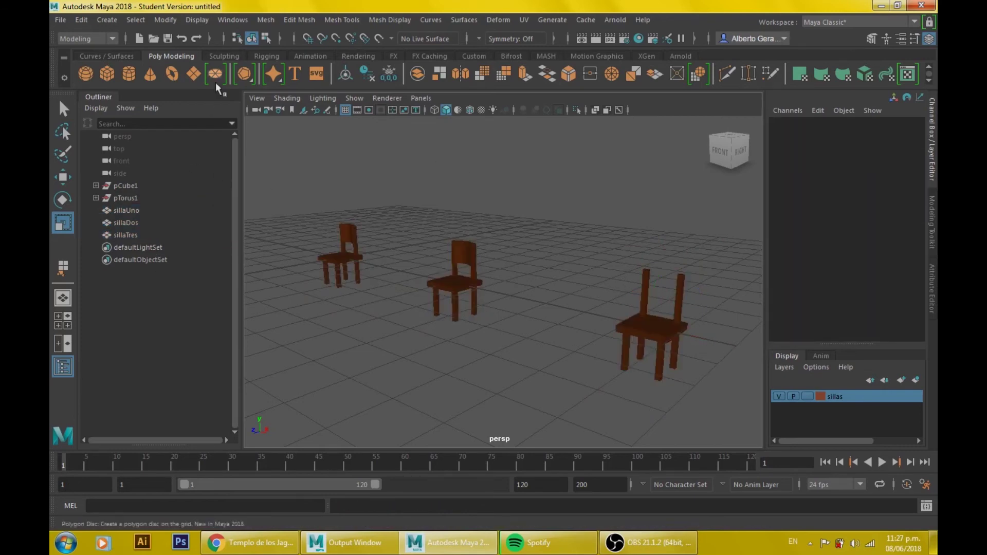
click(260, 18)
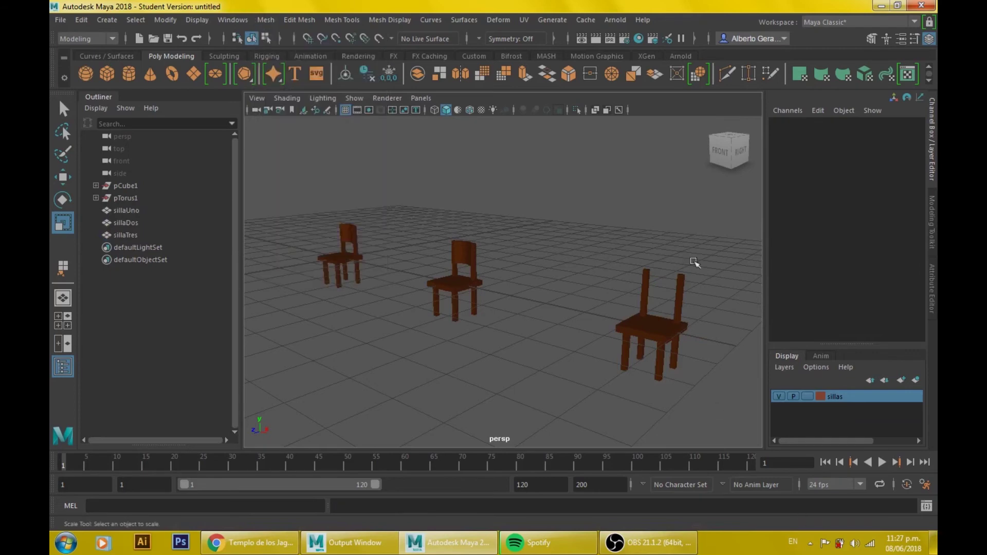
drag(315, 387, 686, 263)
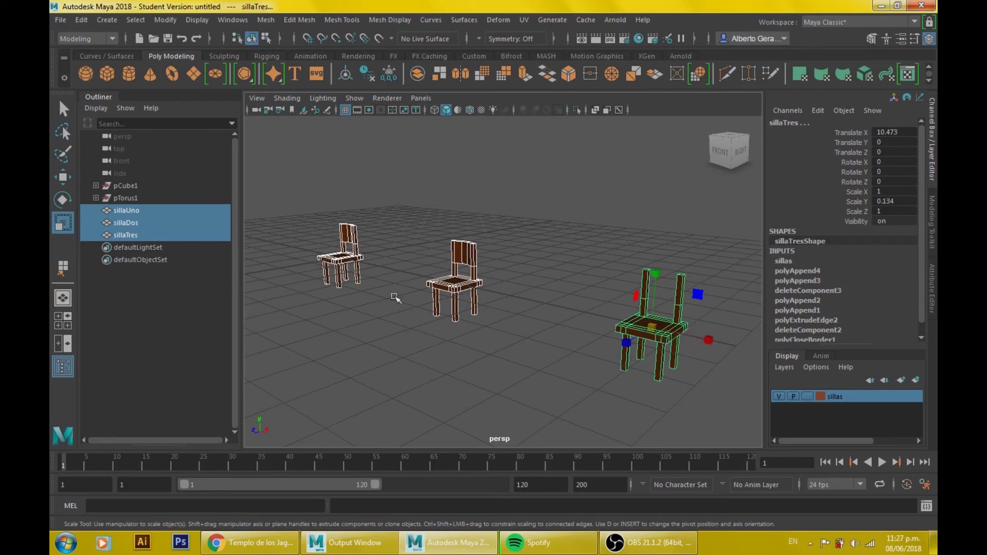
click(346, 245)
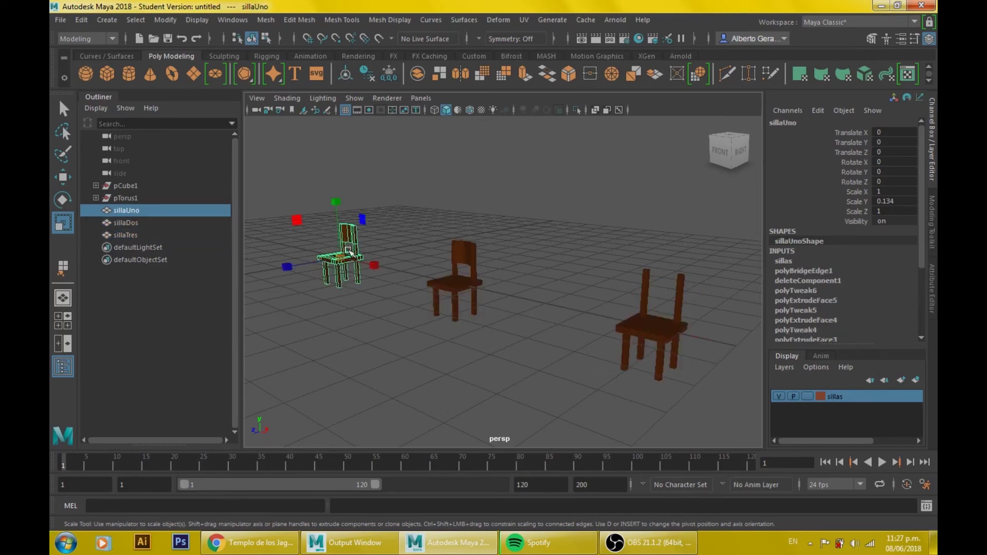
click(133, 224)
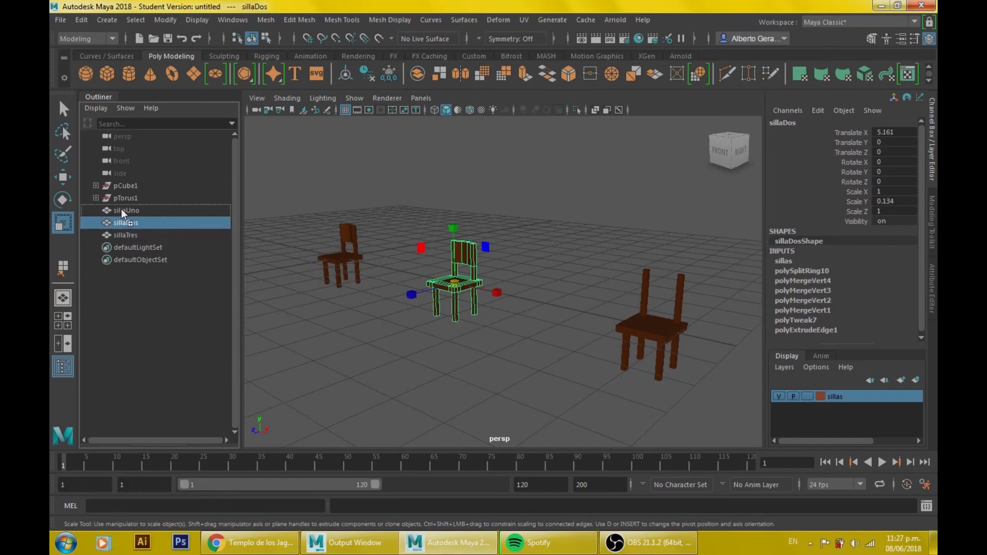
- Drag sillaDos and sillaTres onto sillaUno in the Outliner and expand it
middle_drag(123, 222, 119, 211)
click(123, 211)
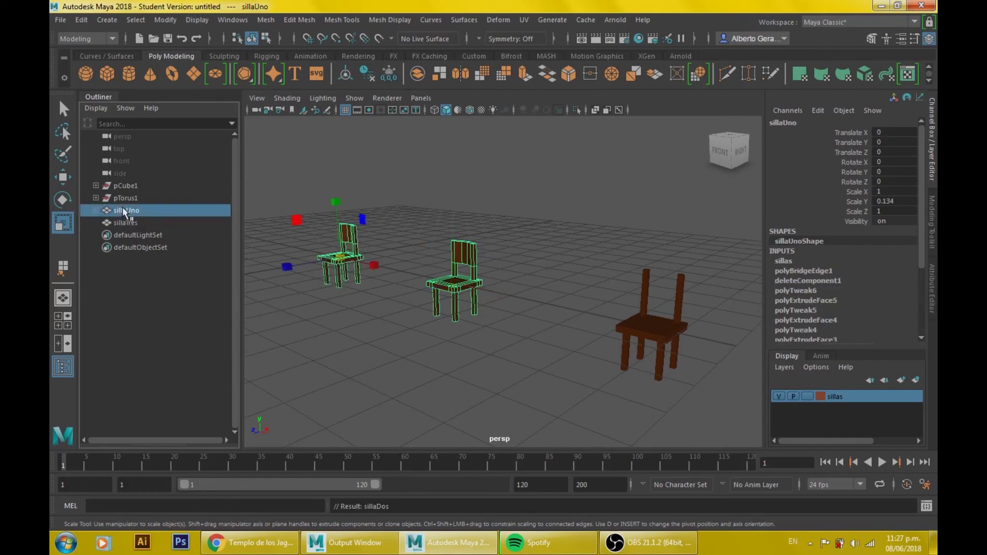
click(126, 221)
middle_drag(124, 223, 125, 209)
click(96, 211)
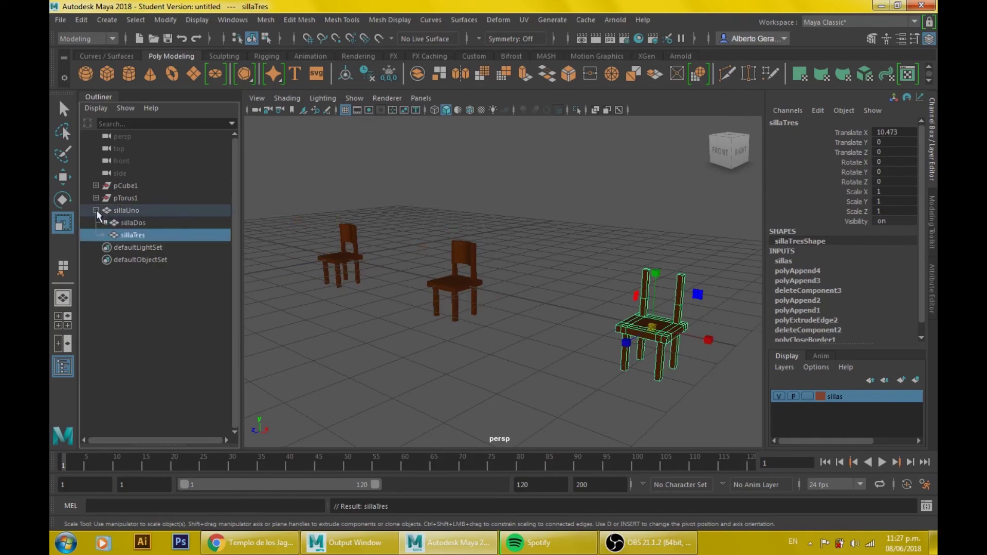
middle_drag(105, 229, 110, 215)
- Click the chairs in the viewport to check the hierarchy, ending with sillaUno selected
click(571, 354)
click(468, 284)
click(625, 350)
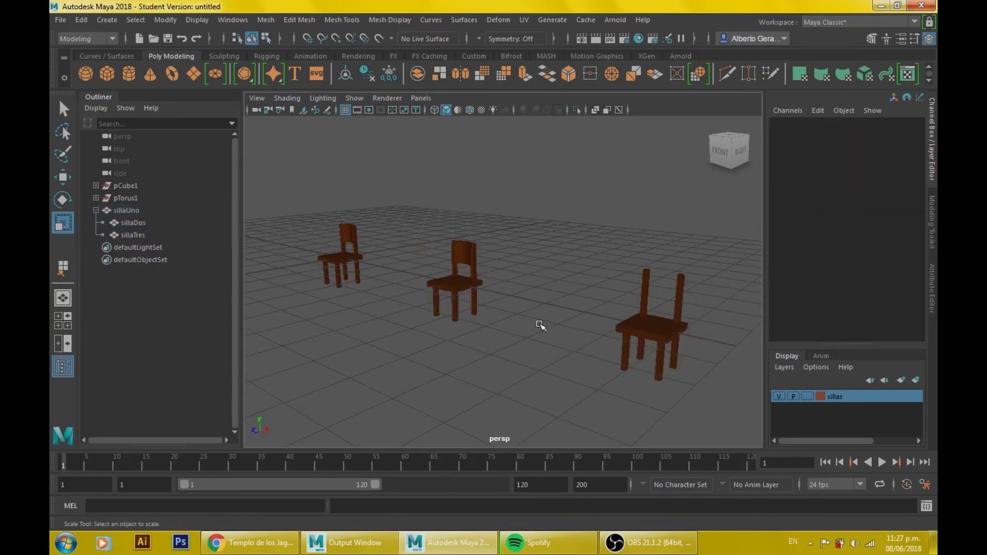
click(470, 286)
click(459, 355)
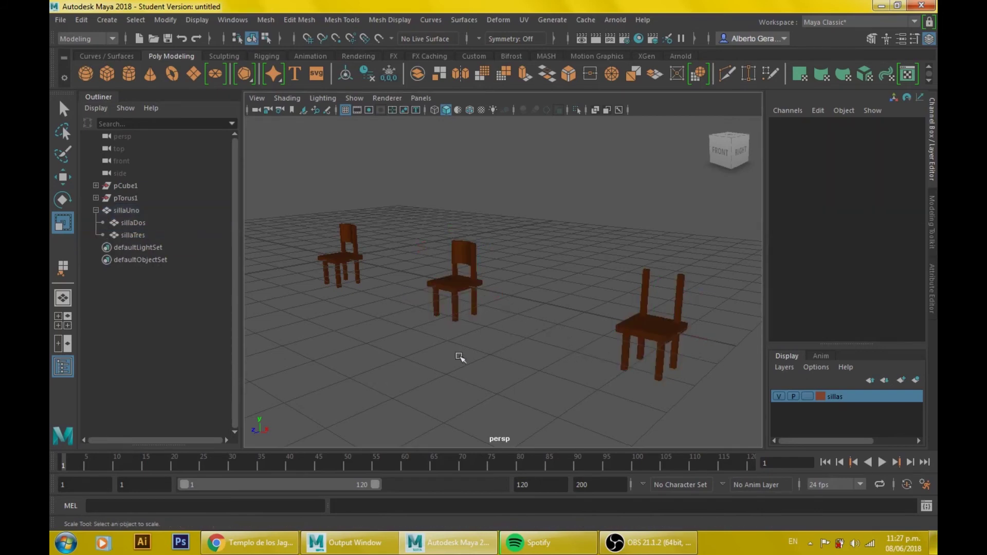
click(344, 256)
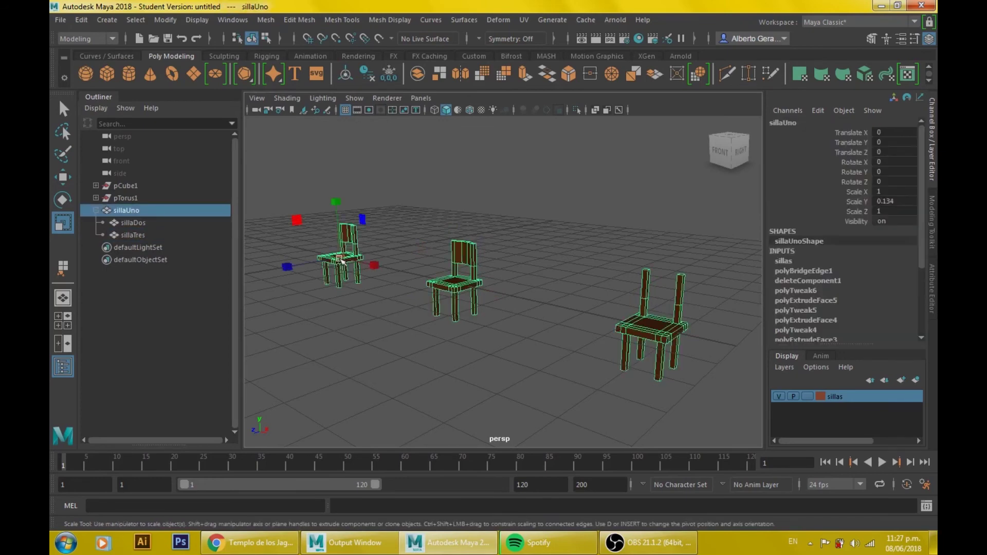
- Scale the sillaUno group down to 0.841, undoing a trial Y rotation, then pick sillaDos
mouse_move(341, 260)
mouse_down()
mouse_move(190, 288)
mouse_move(416, 333)
mouse_move(661, 335)
mouse_move(408, 319)
mouse_move(392, 301)
mouse_move(284, 309)
mouse_up()
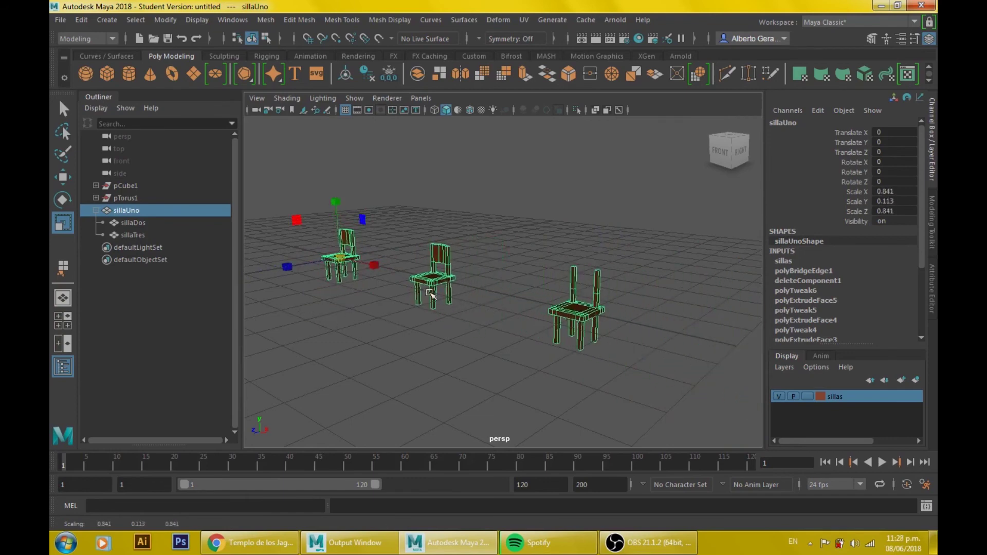
key(e)
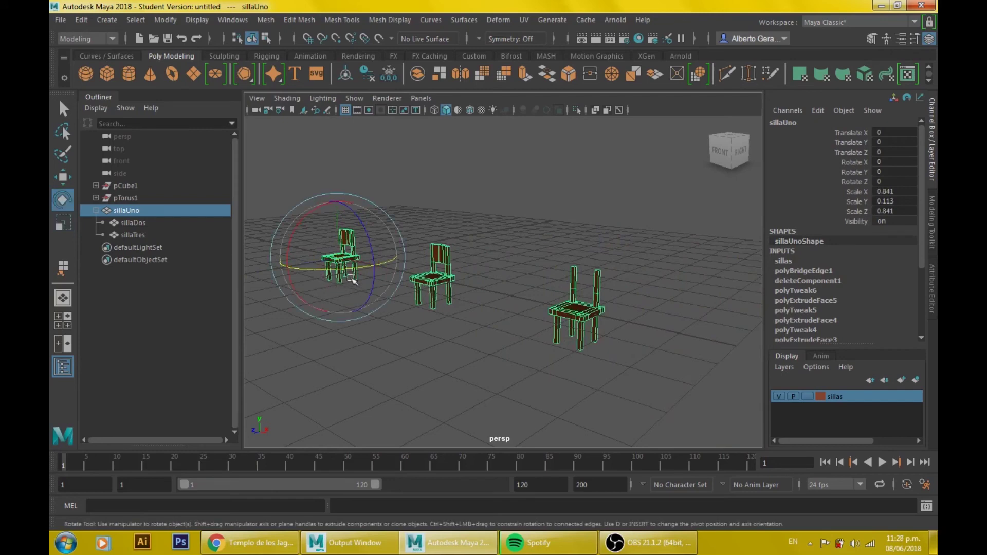
mouse_move(340, 273)
mouse_down()
mouse_move(317, 298)
mouse_move(347, 349)
mouse_up()
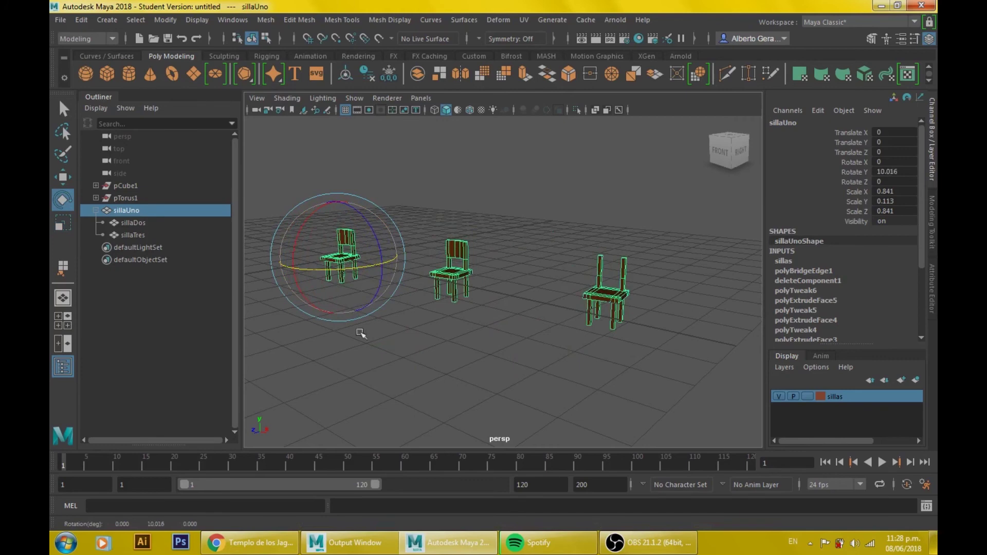
key(ctrl+z)
click(411, 268)
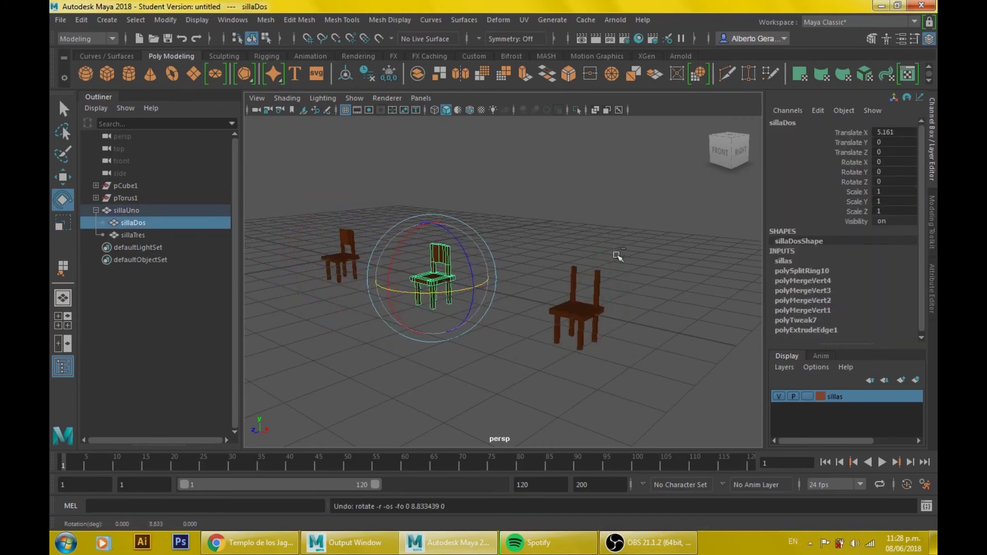
- Try rotating sillaDos and sillaTres together, then undo the changes and clear the selection
shift+drag(658, 329, 394, 396)
drag(606, 343, 494, 337)
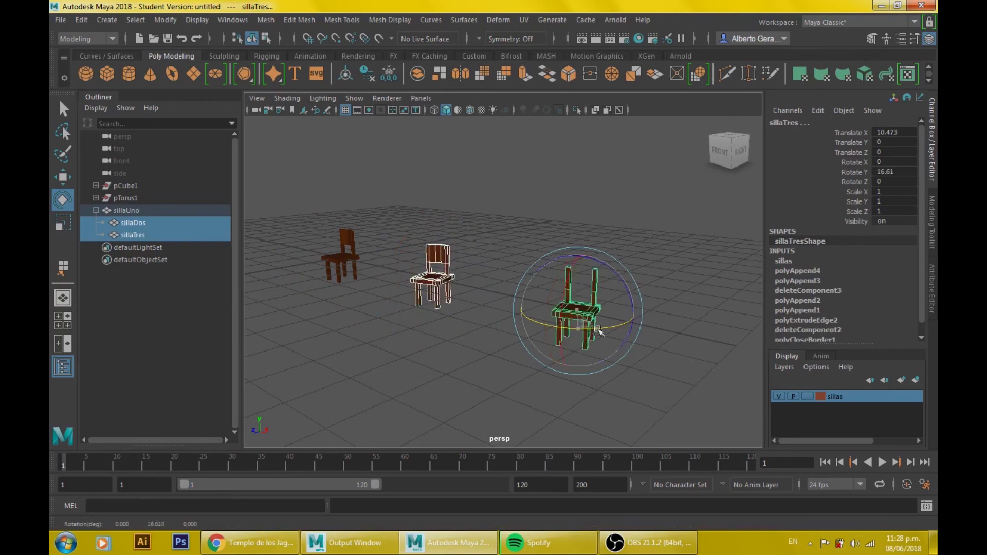
key(ctrl+z)
click(388, 278)
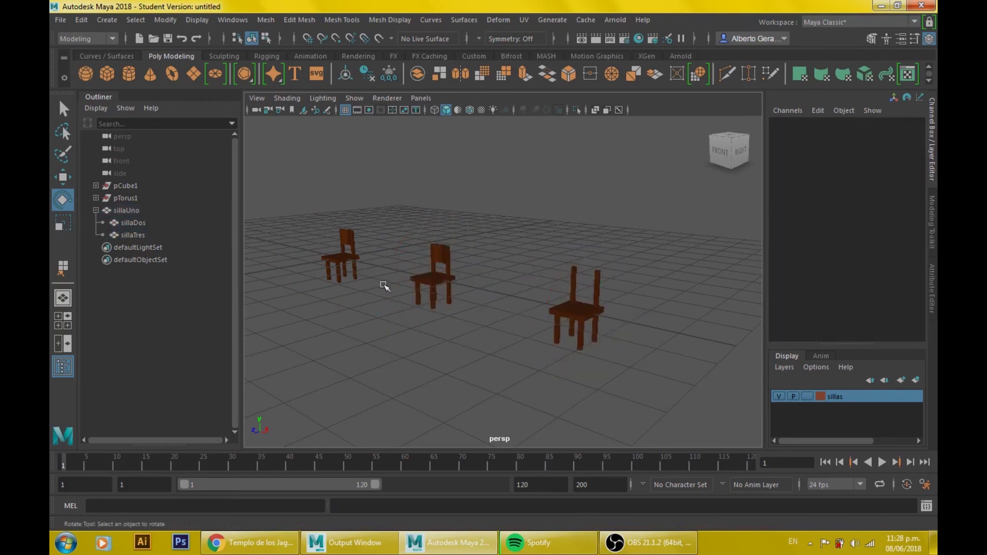
key(ctrl+z)
key(ctrl+z)
key(ctrl+z)
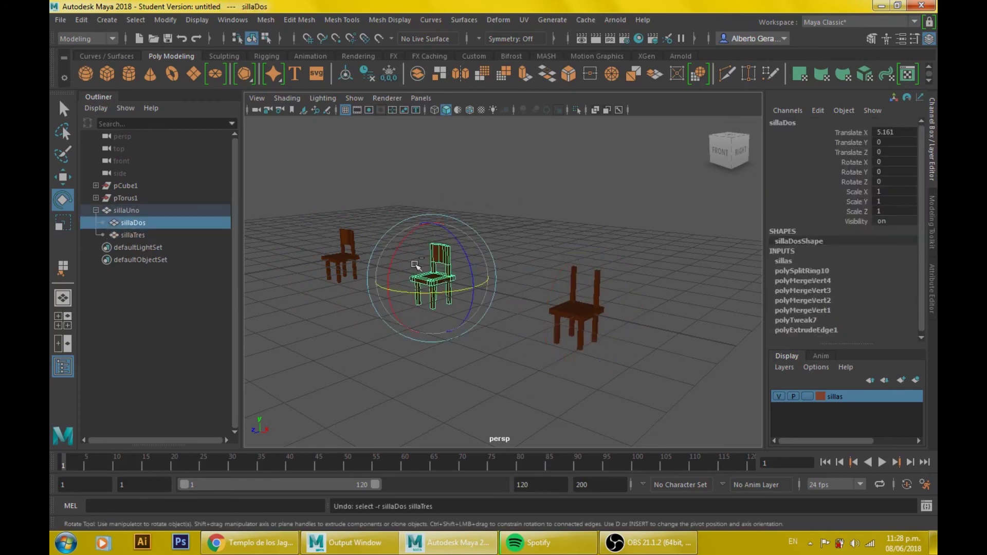
key(ctrl+z)
key(ctrl+z)
key(ctrl+z)
key(ctrl+z)
key(ctrl+z)
key(ctrl+z)
key(ctrl+z)
key(ctrl+z)
key(ctrl+z)
key(ctrl+z)
key(ctrl+z)
key(ctrl+z)
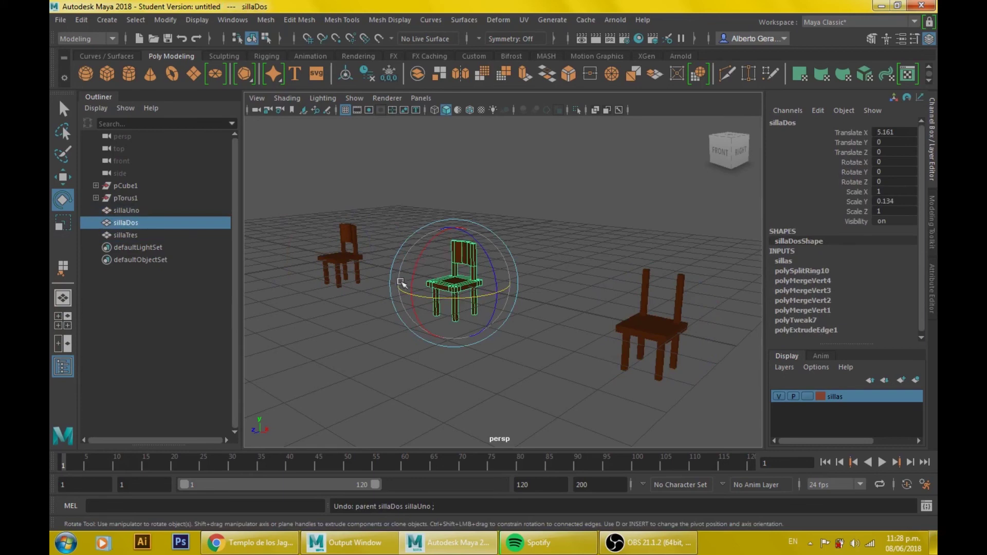
click(488, 418)
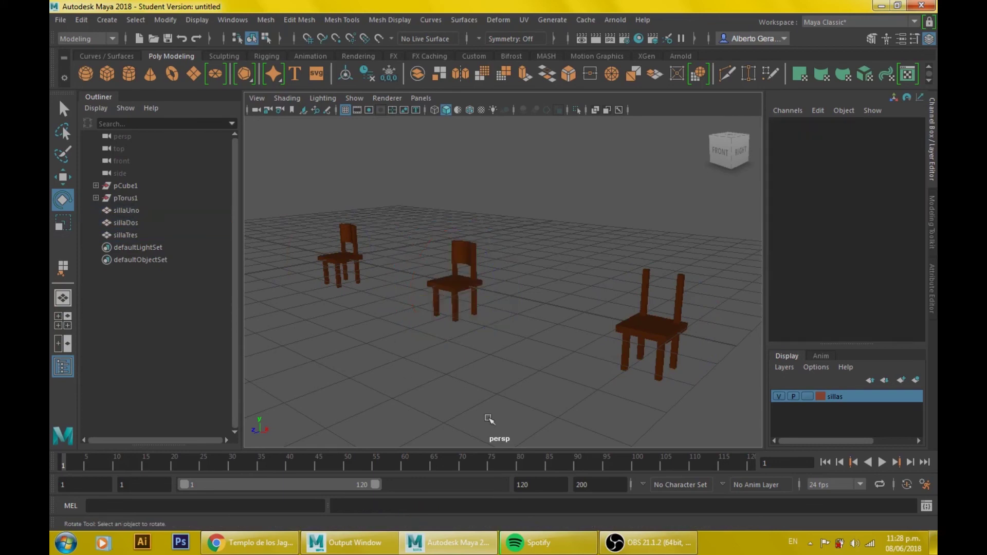
- Select sillaTres, sillaDos, then sillaUno and parent them with P
click(669, 327)
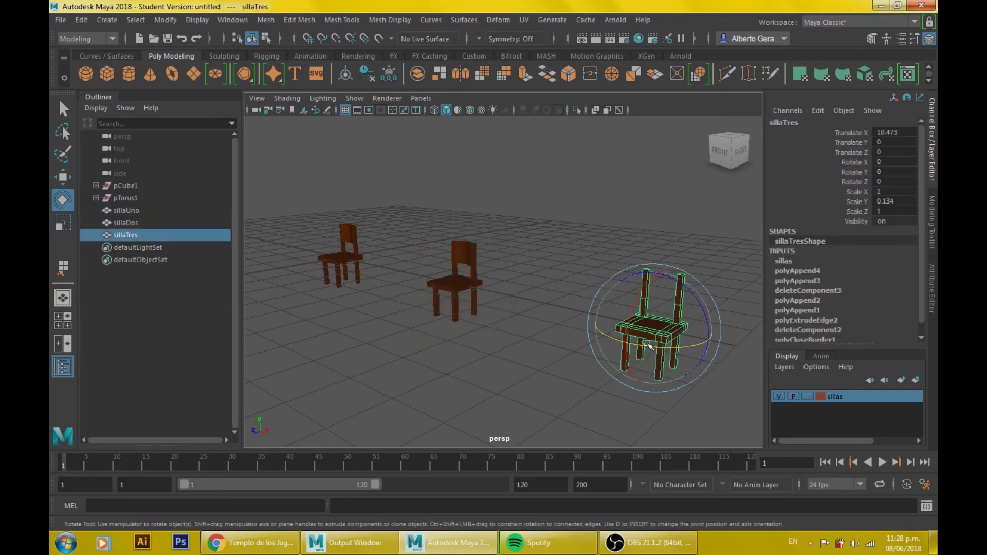
shift+click(447, 284)
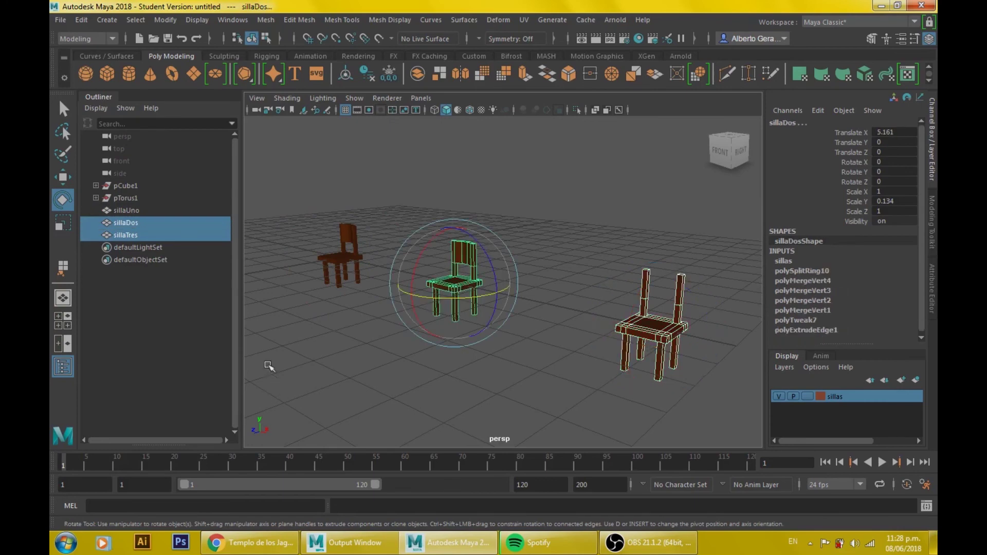
shift+click(339, 261)
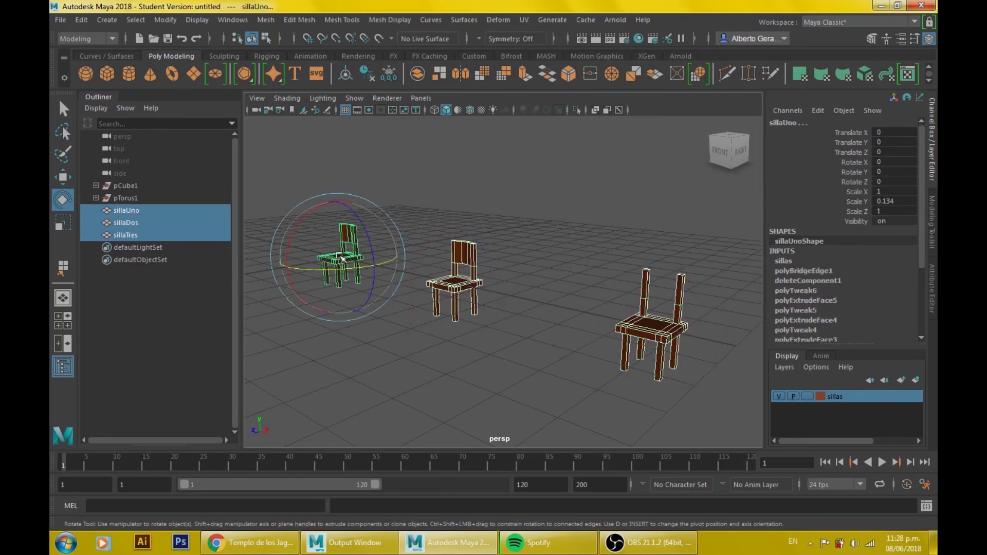
key(p)
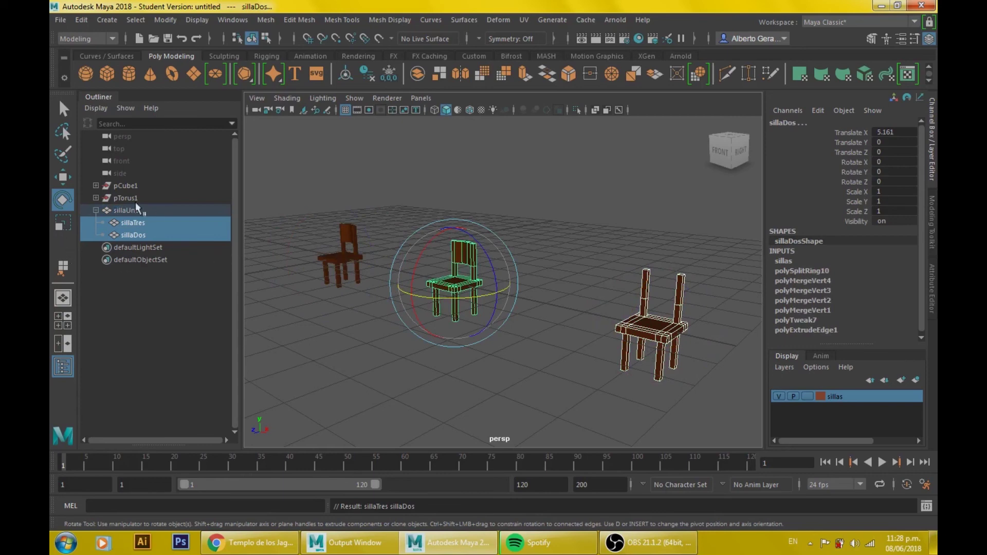
mouse_move(636, 281)
alt+mouse_down()
mouse_move(568, 279)
mouse_move(568, 306)
mouse_move(568, 264)
mouse_move(599, 341)
mouse_move(666, 289)
mouse_move(596, 273)
alt+mouse_up()
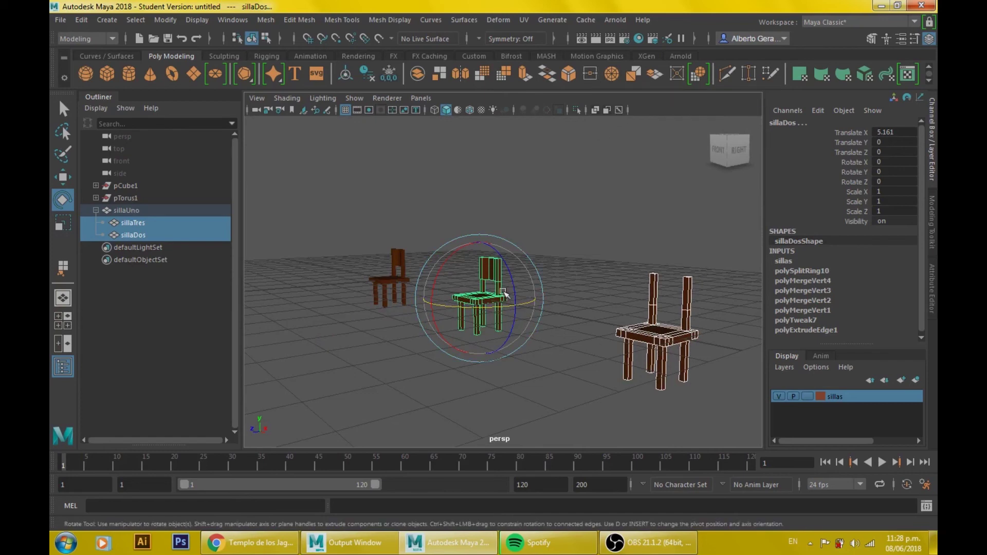
right_drag(504, 294, 476, 244)
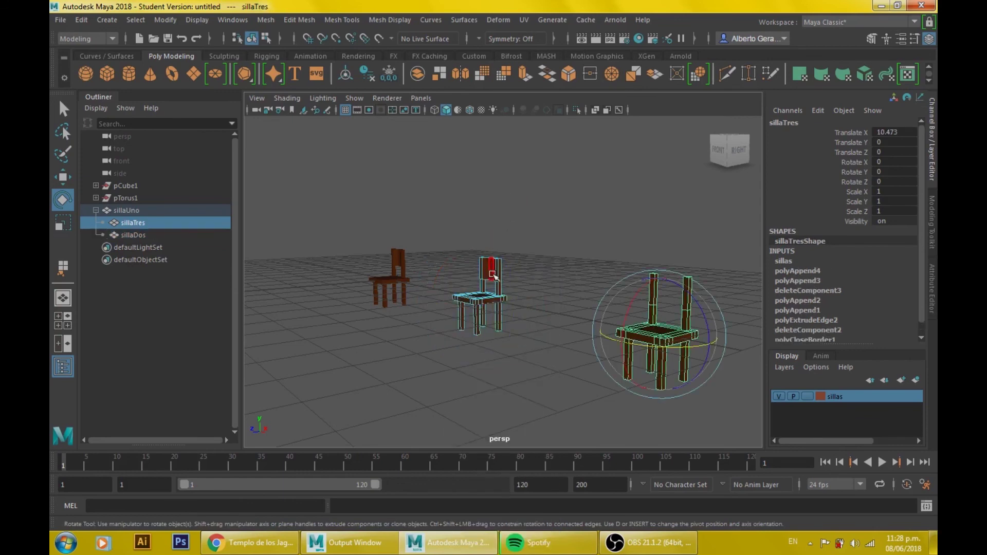
click(492, 275)
key(f)
mouse_move(498, 276)
alt+mouse_down()
mouse_move(671, 357)
mouse_move(656, 356)
alt+mouse_up()
scroll(508, 347, down, 3)
mouse_move(508, 347)
alt+mouse_down()
mouse_move(551, 359)
mouse_move(537, 346)
alt+mouse_up()
scroll(538, 346, down, 2)
mouse_move(440, 307)
alt+mouse_down()
mouse_move(514, 311)
mouse_move(357, 286)
mouse_move(487, 327)
alt+mouse_up()
right_drag(396, 187, 462, 169)
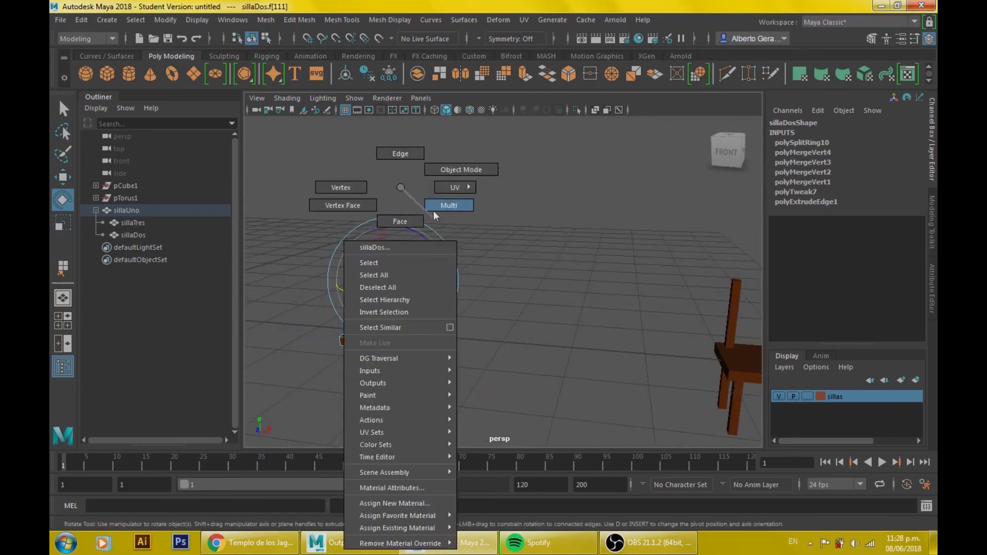
click(541, 342)
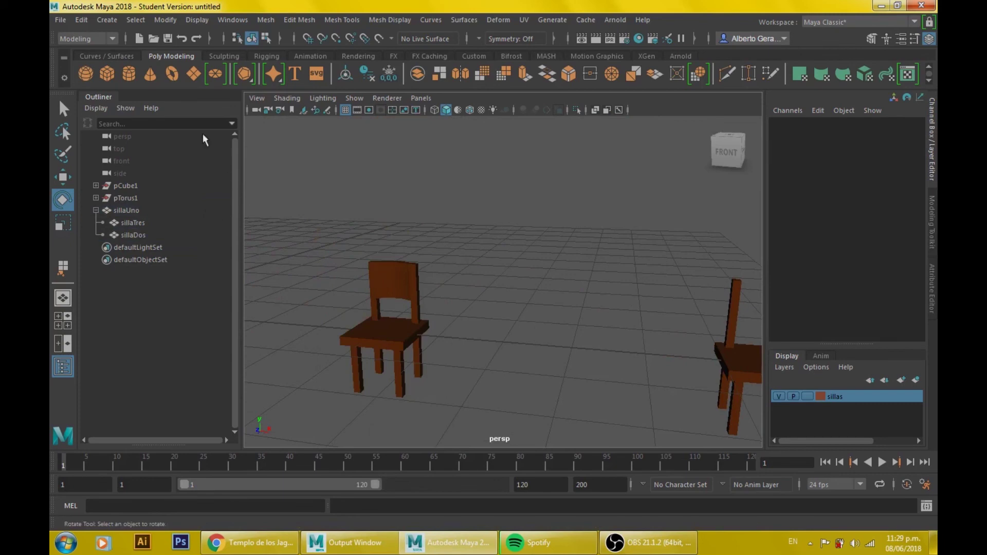
- Create a polygon torus, frame it, and move it forward along Z
click(172, 75)
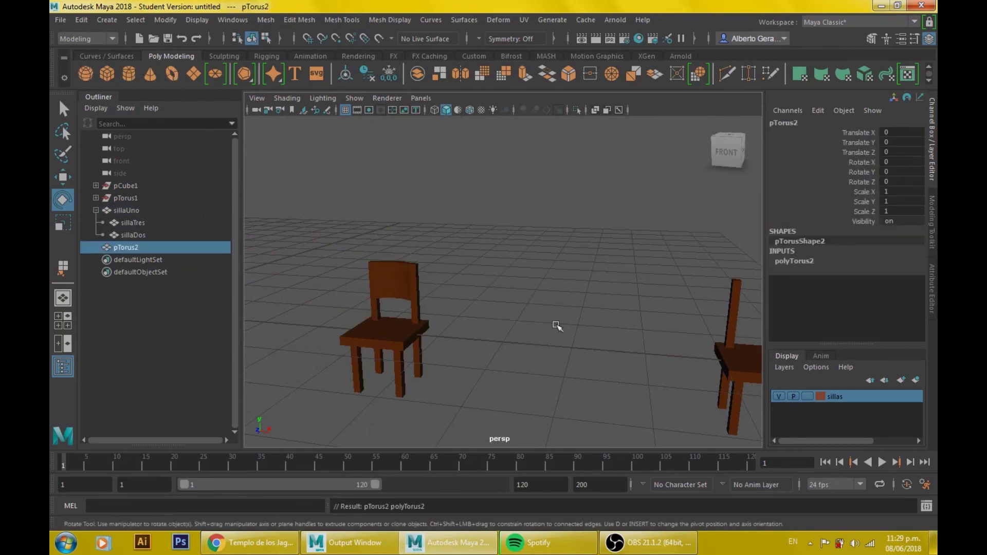
key(f)
alt+drag(558, 326, 617, 349)
alt+right_drag(617, 348, 523, 344)
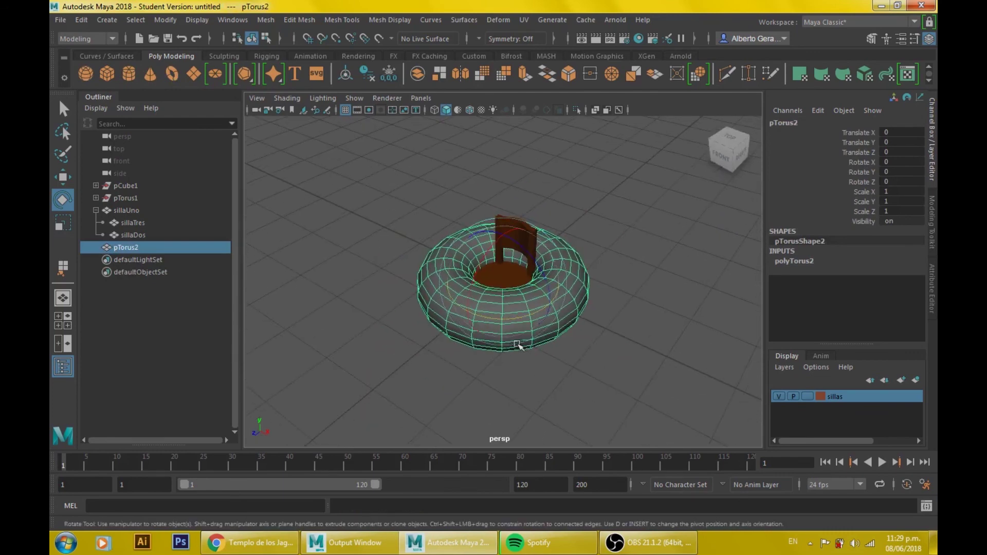
key(w)
drag(471, 315, 372, 399)
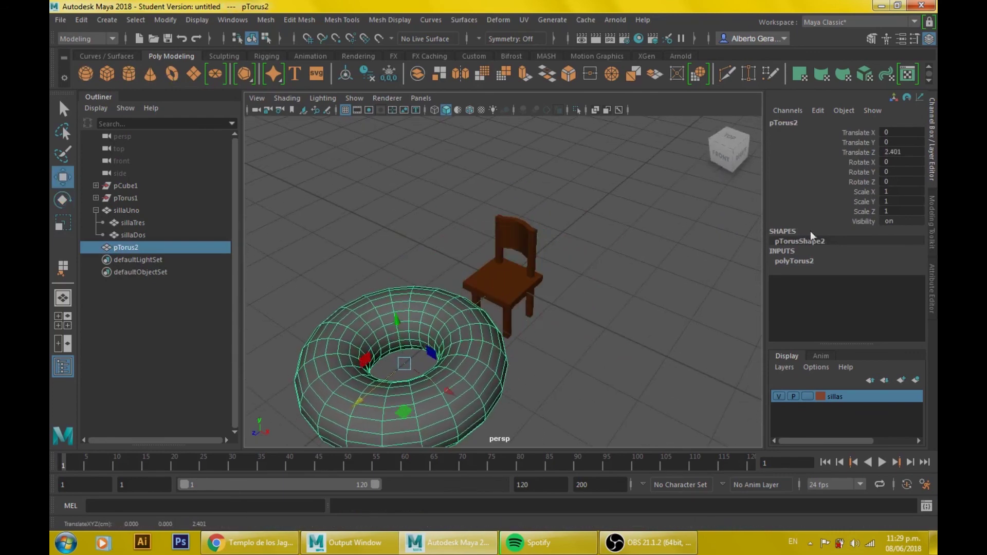
- Set polyTorus2 Subdivisions Axis and Subdivisions Height to 8
click(793, 262)
double_click(895, 299)
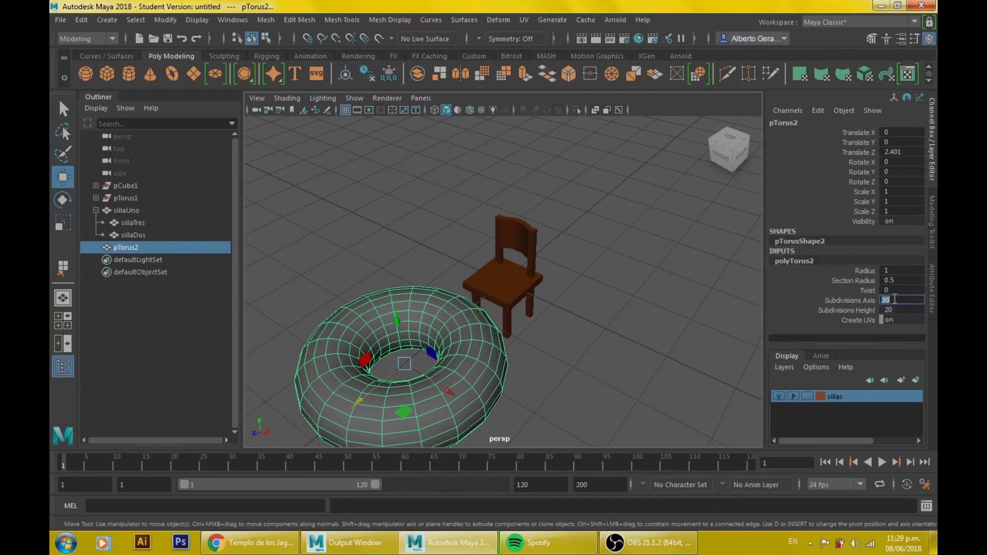
double_click(890, 310)
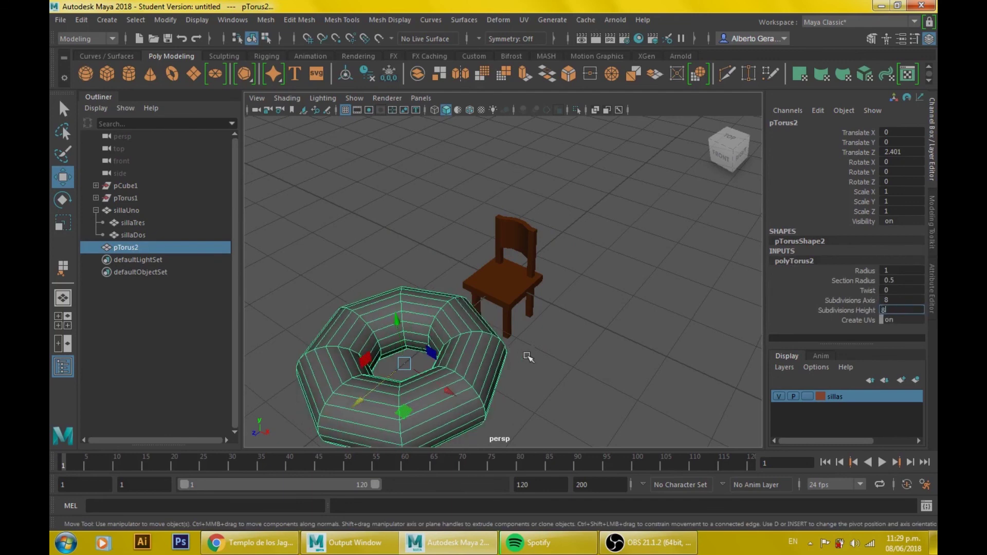
key(Return)
- Rotate pTorus2 to Rotate Y 19.689 and duplicate it as pTorus3
key(e)
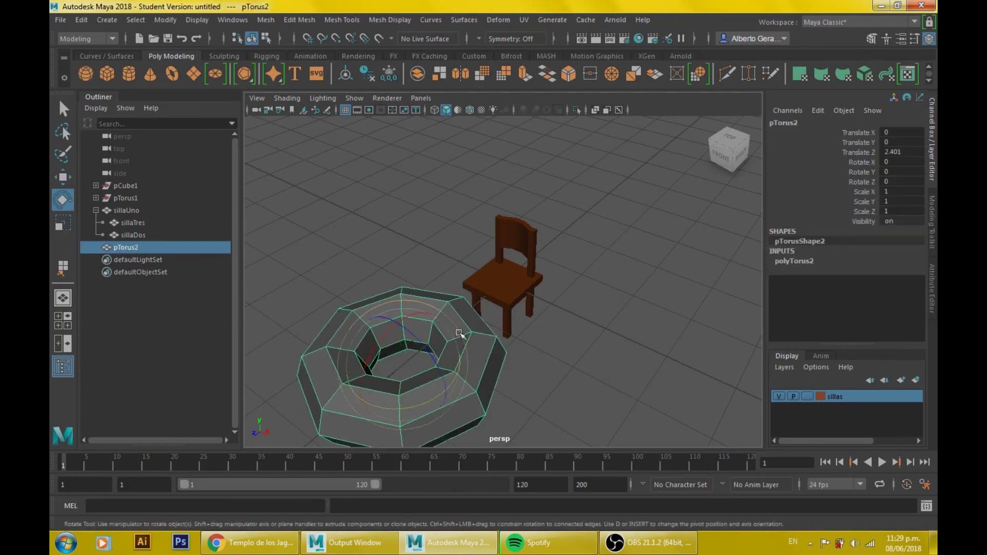
mouse_move(411, 342)
alt+mouse_down()
mouse_move(535, 382)
mouse_move(568, 375)
alt+mouse_up()
click(607, 354)
mouse_move(610, 348)
alt+mouse_down()
mouse_move(486, 282)
mouse_move(469, 292)
mouse_move(422, 268)
alt+mouse_up()
click(487, 282)
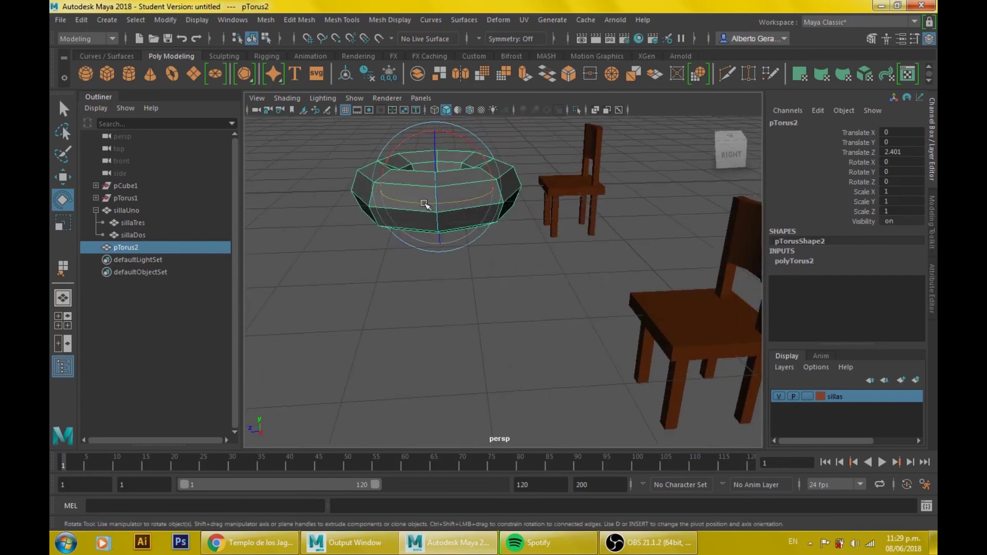
mouse_move(424, 204)
mouse_down()
mouse_move(447, 204)
mouse_move(438, 203)
mouse_move(476, 287)
mouse_move(495, 282)
mouse_up()
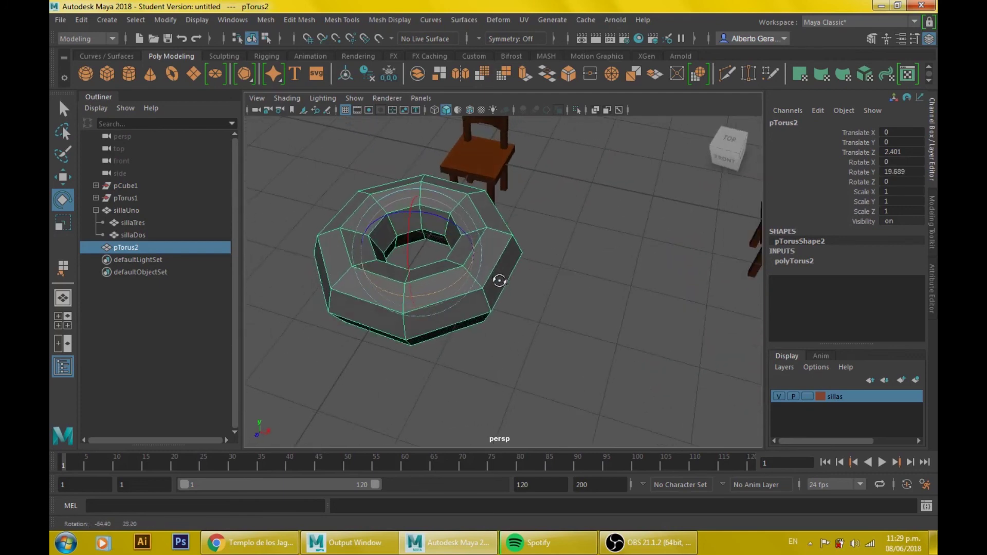
key(ctrl+d)
- Slide the duplicated torus 3.865 units along X to sit beside the original
key(w)
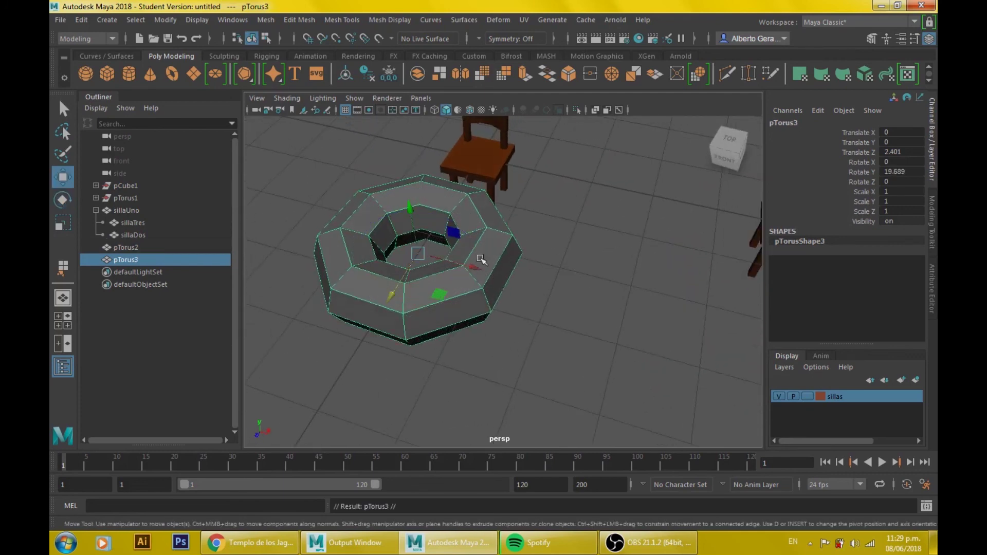
drag(480, 260, 756, 329)
mouse_move(550, 325)
alt+mouse_down()
mouse_move(540, 323)
mouse_move(595, 313)
mouse_move(584, 293)
mouse_move(572, 298)
mouse_move(568, 244)
mouse_move(650, 308)
mouse_move(452, 236)
alt+mouse_up()
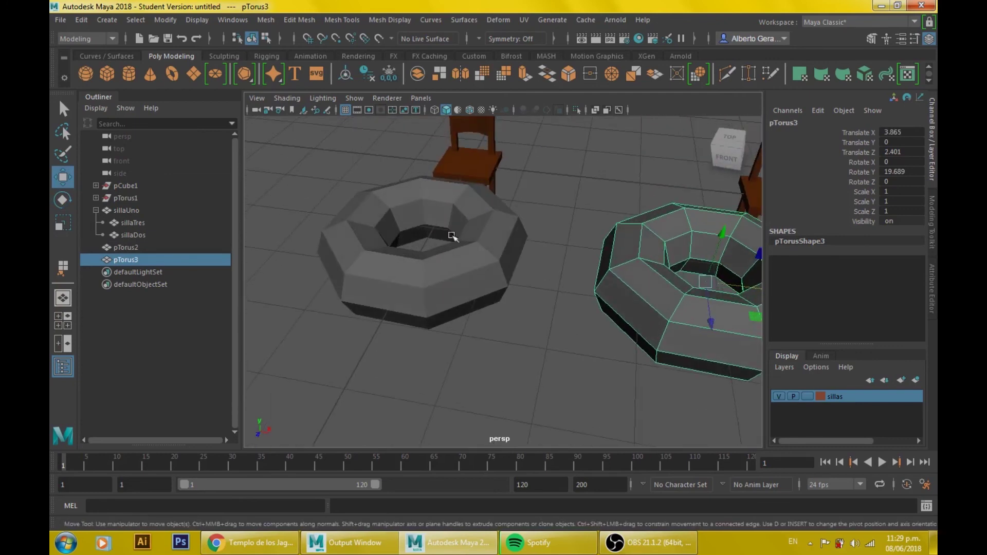
- Combine pTorus3 and pTorus2 into a single mesh, pTorus4
shift+click(499, 239)
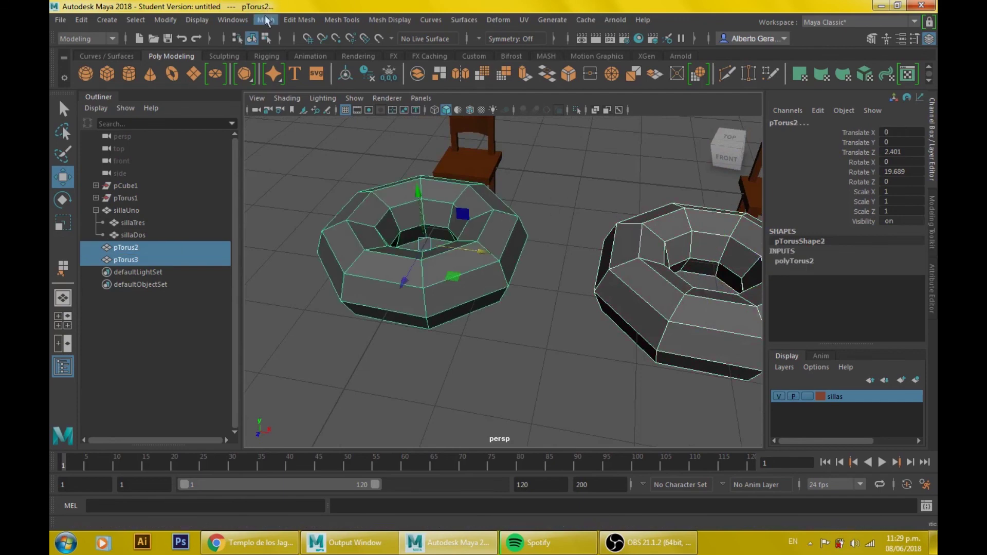
click(266, 19)
click(283, 65)
mouse_move(390, 329)
alt+mouse_down()
mouse_move(418, 370)
mouse_move(358, 284)
mouse_move(406, 257)
mouse_move(541, 213)
alt+mouse_up()
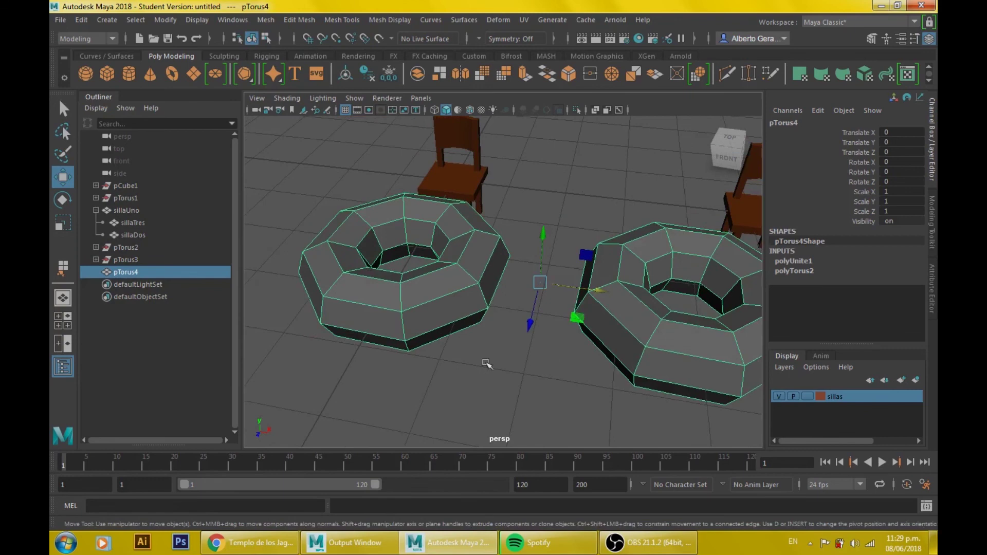
- Select the facing inner side faces of both tori in face mode
right_click(490, 221)
click(490, 223)
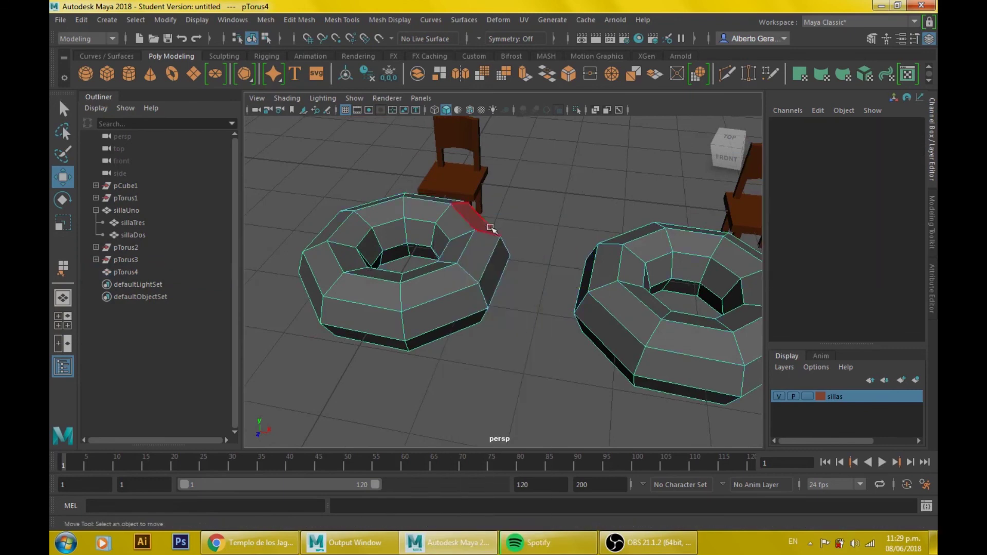
click(501, 271)
shift+click(589, 268)
mouse_move(589, 268)
alt+mouse_down()
mouse_move(606, 301)
mouse_move(617, 285)
mouse_move(521, 281)
alt+mouse_up()
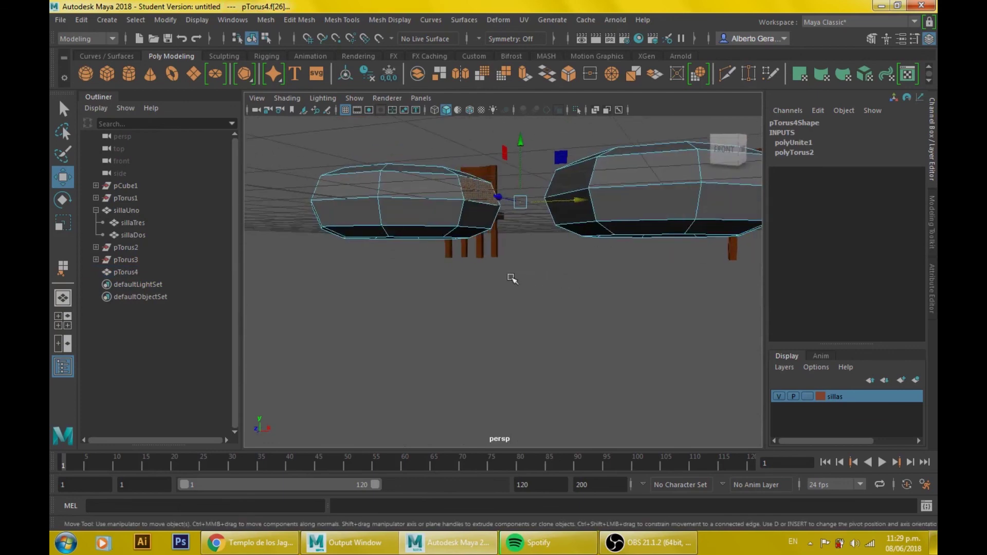
alt+drag(475, 226, 452, 195)
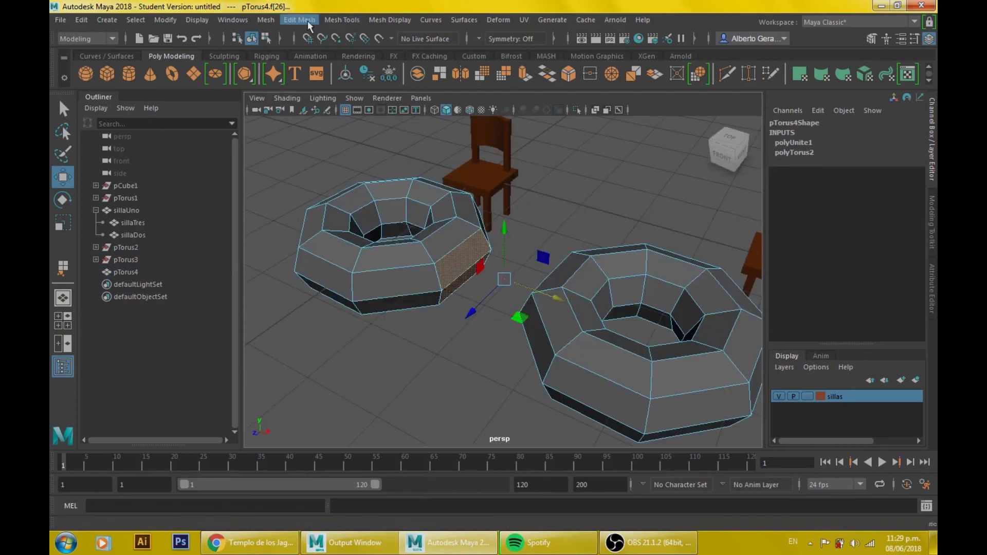
- Bridge the two selected faces with 0 divisions, then return to object mode
click(308, 23)
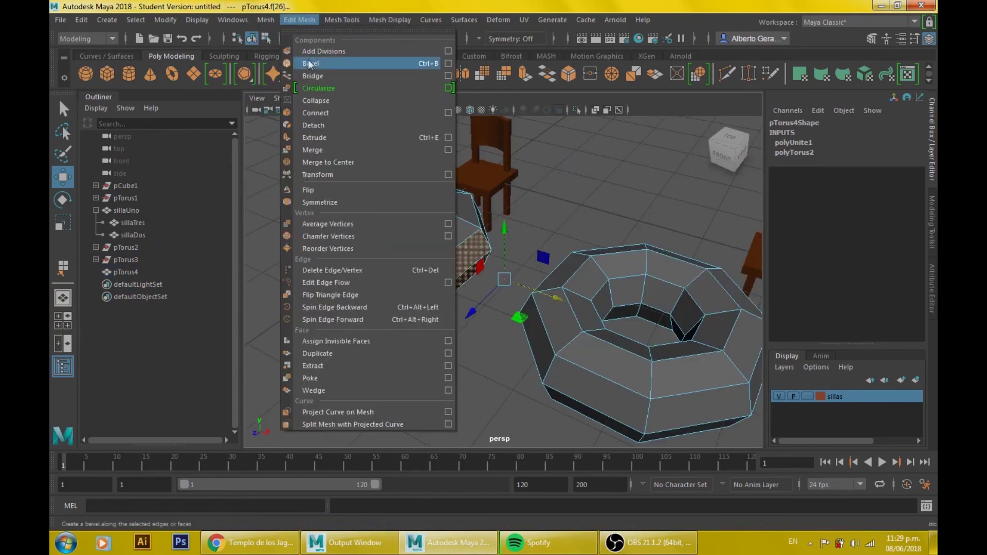
click(313, 76)
mouse_move(514, 306)
alt+mouse_down()
mouse_move(542, 309)
mouse_move(493, 347)
mouse_move(561, 282)
alt+mouse_up()
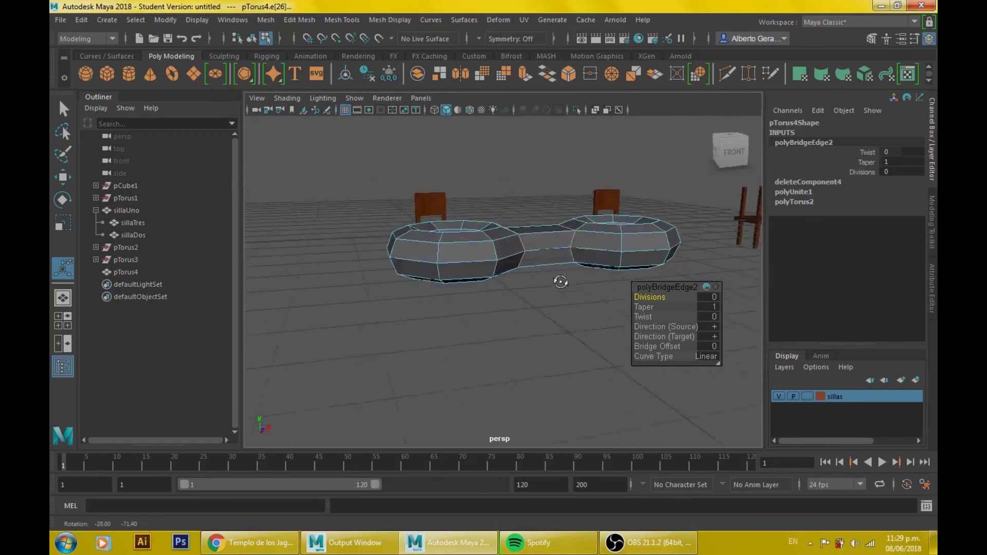
alt+drag(560, 281, 539, 263)
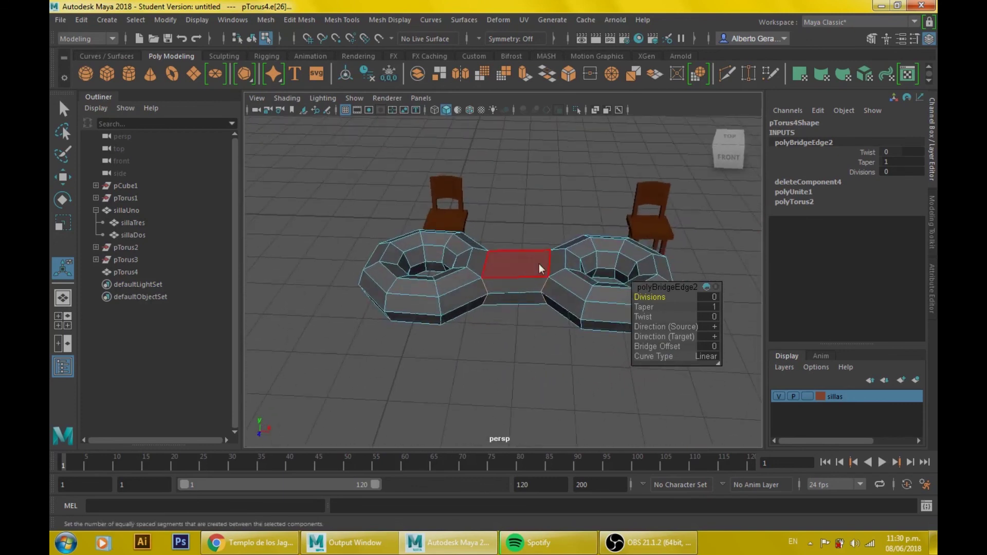
right_drag(535, 195, 613, 168)
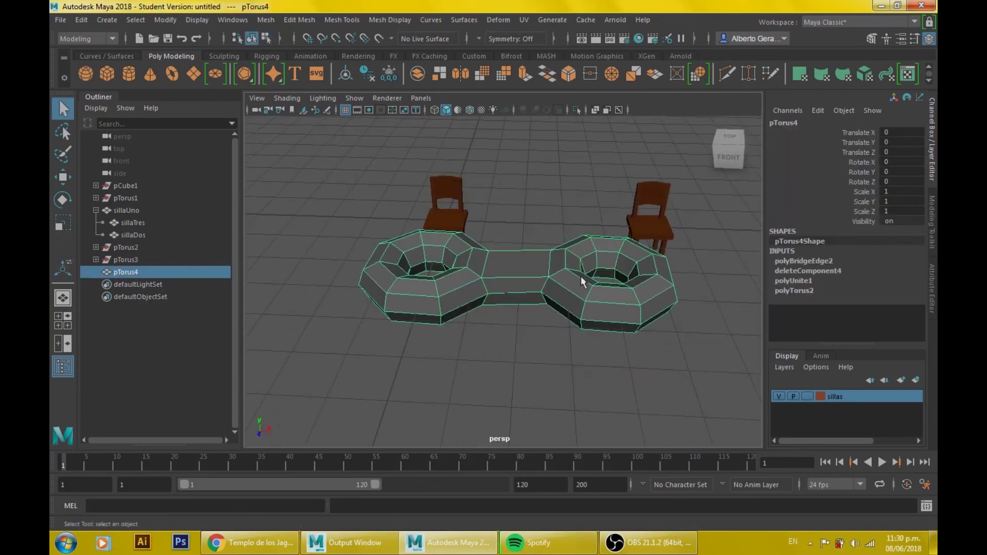